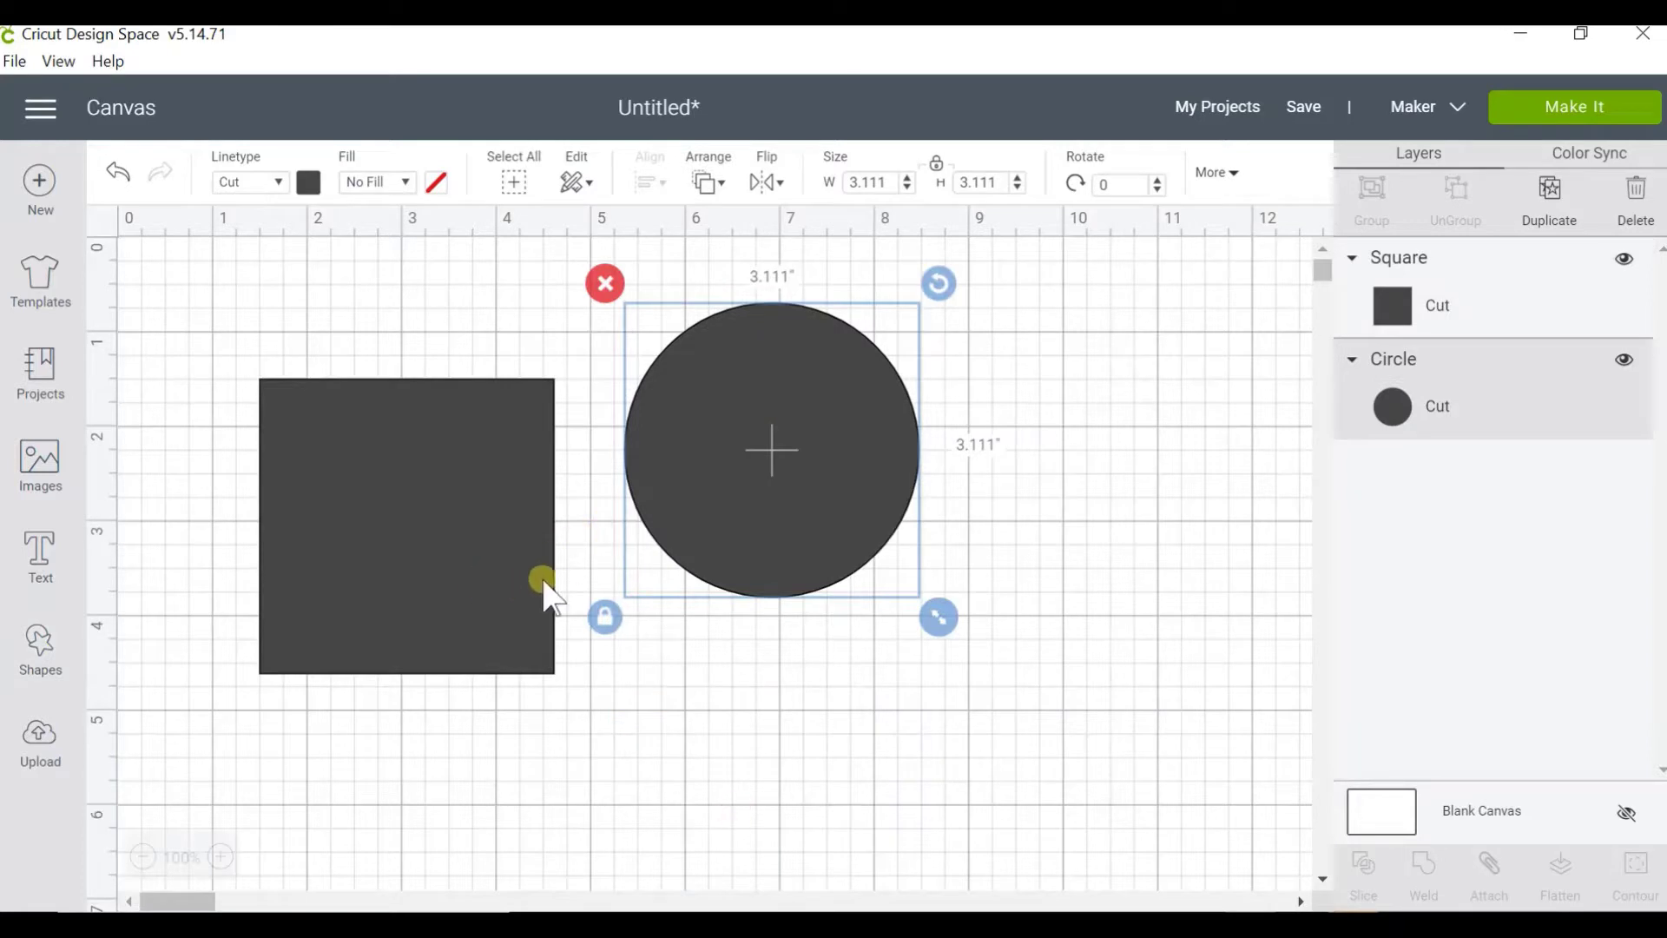
- Move the circle beside the square and set its width to 2.8 inches with the proportions locked
{"action": "left_click_drag", "start_coordinate": [735, 546], "coordinate": [723, 559]}
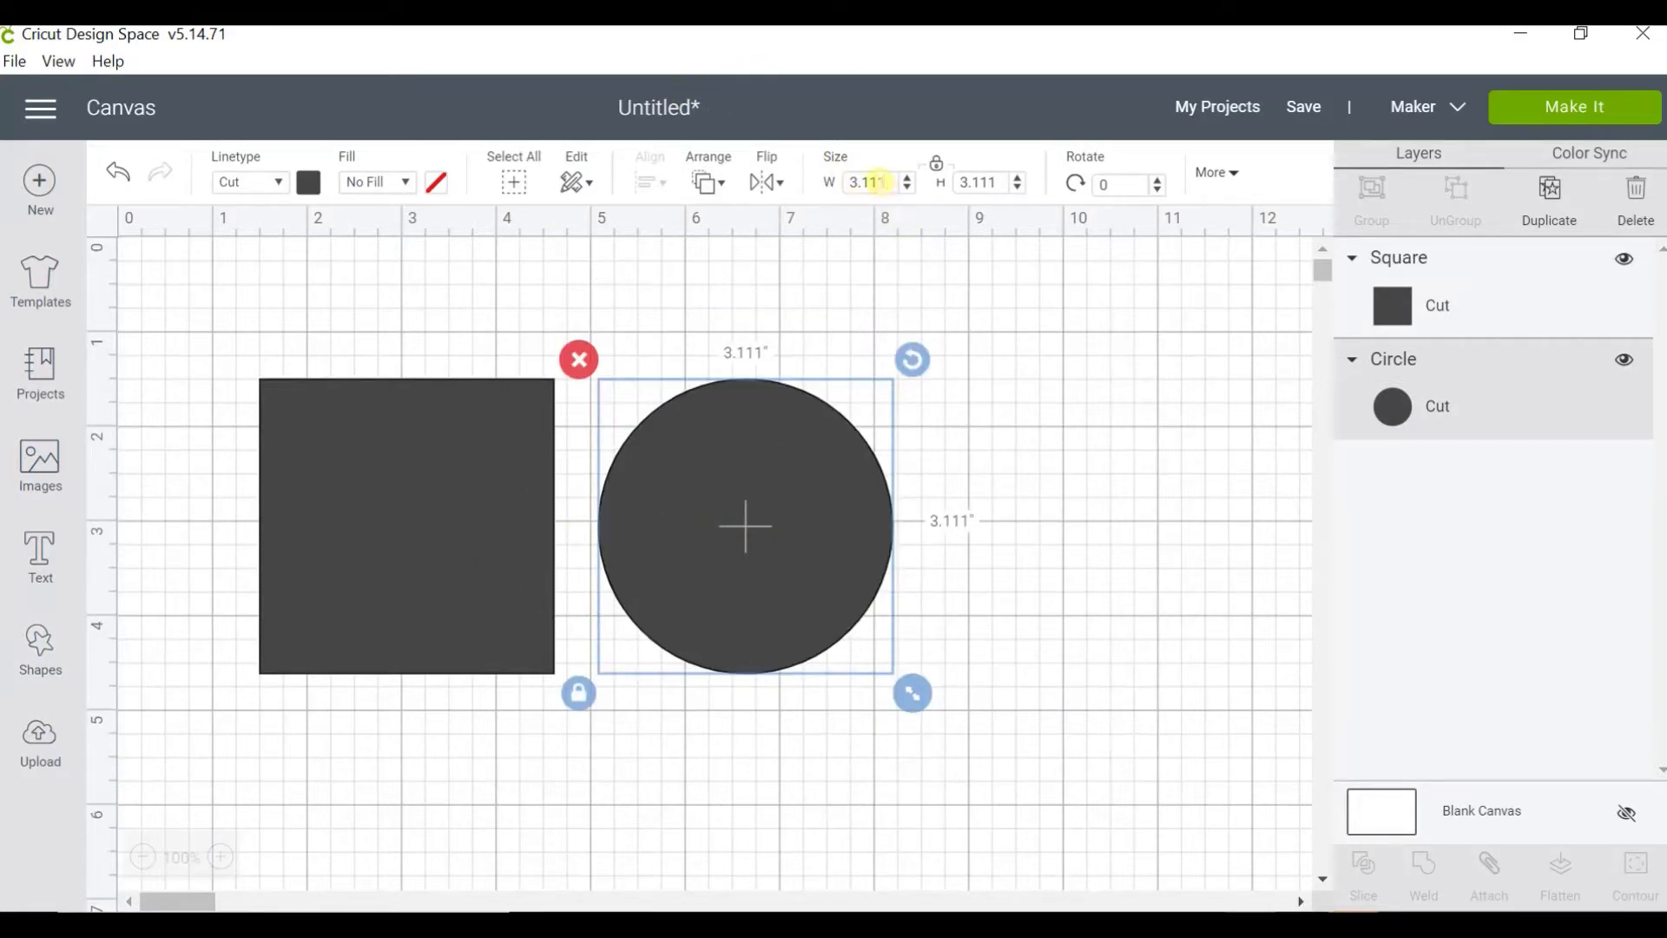
{"action": "double_click", "coordinate": [872, 182]}
{"action": "type", "text": "2.8"}
{"action": "key", "text": "Return"}
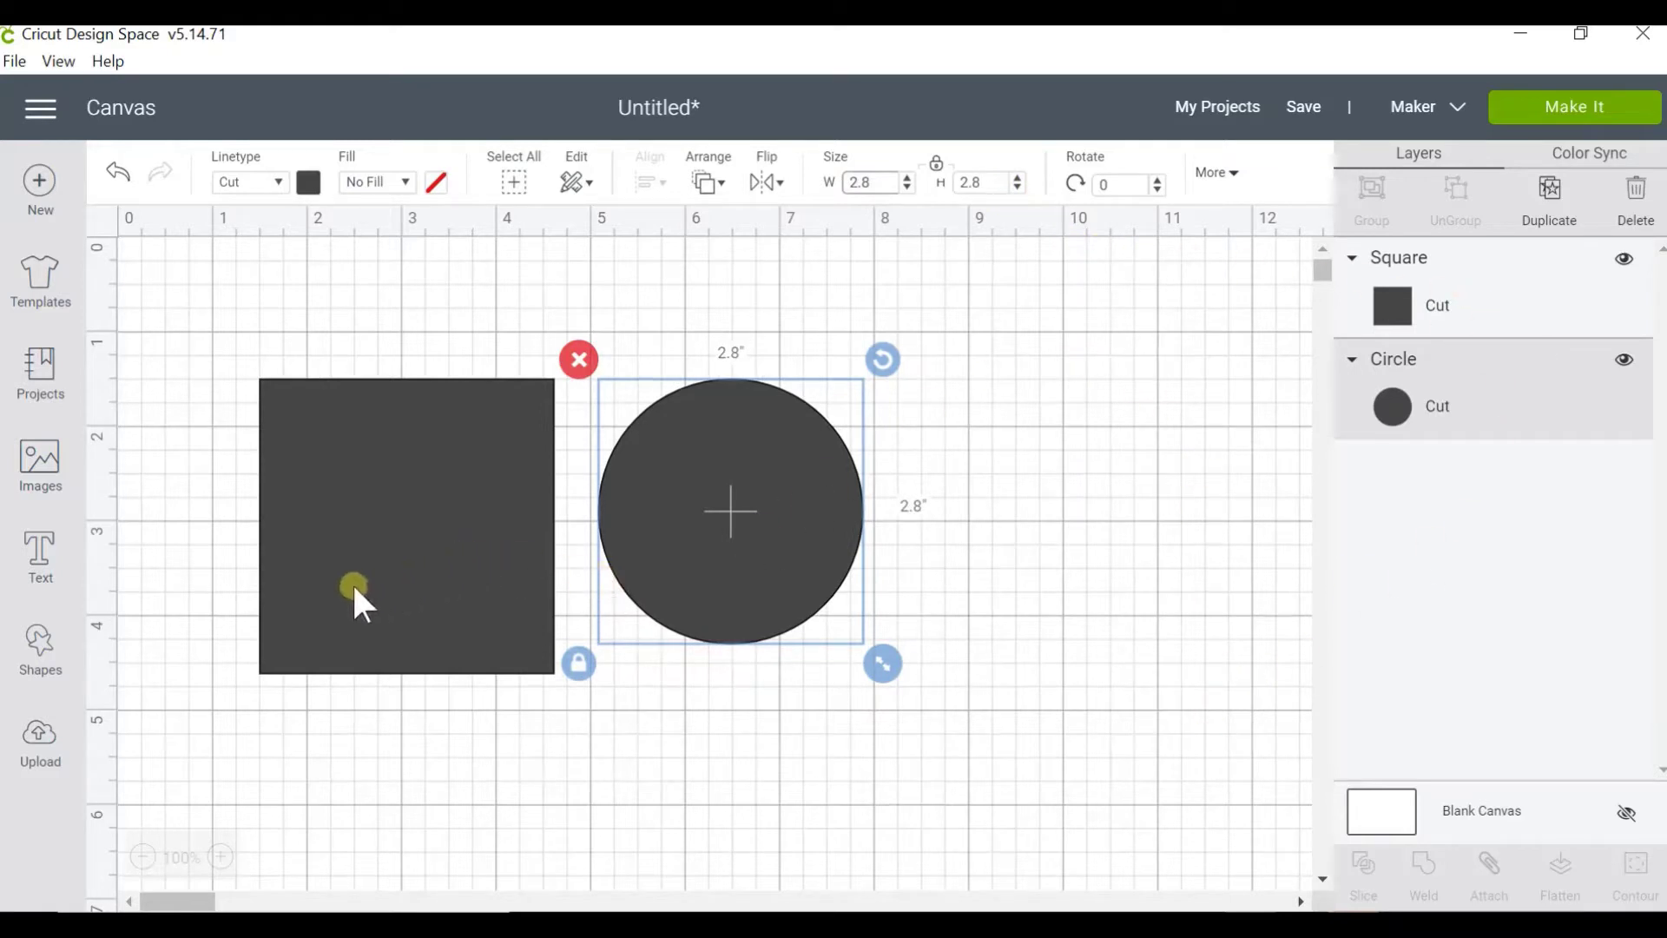
- Unlock the square's proportions, shape it into a bar about 0.44 by 2.6 inches, and place it over the circle's upper half
{"action": "left_click", "coordinate": [325, 626]}
{"action": "left_click", "coordinate": [242, 699]}
{"action": "left_click_drag", "start_coordinate": [581, 699], "coordinate": [735, 547]}
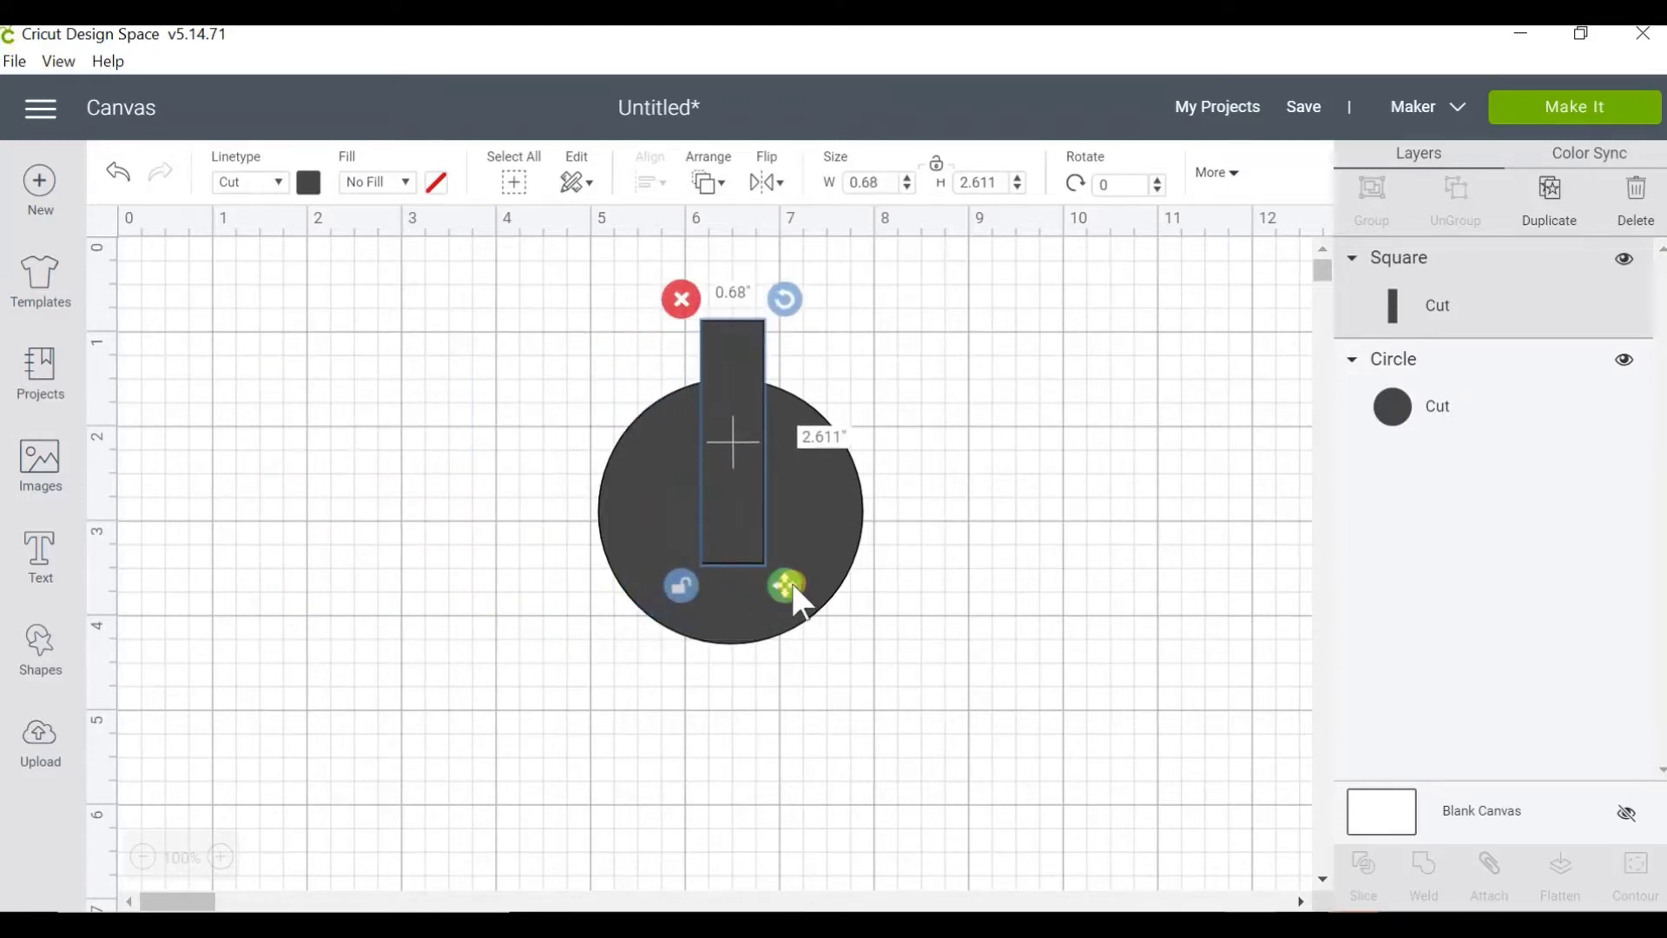
{"action": "mouse_move", "coordinate": [731, 535]}
{"action": "left_mouse_down"}
{"action": "mouse_move", "coordinate": [749, 548]}
{"action": "mouse_move", "coordinate": [736, 517]}
{"action": "left_mouse_up"}
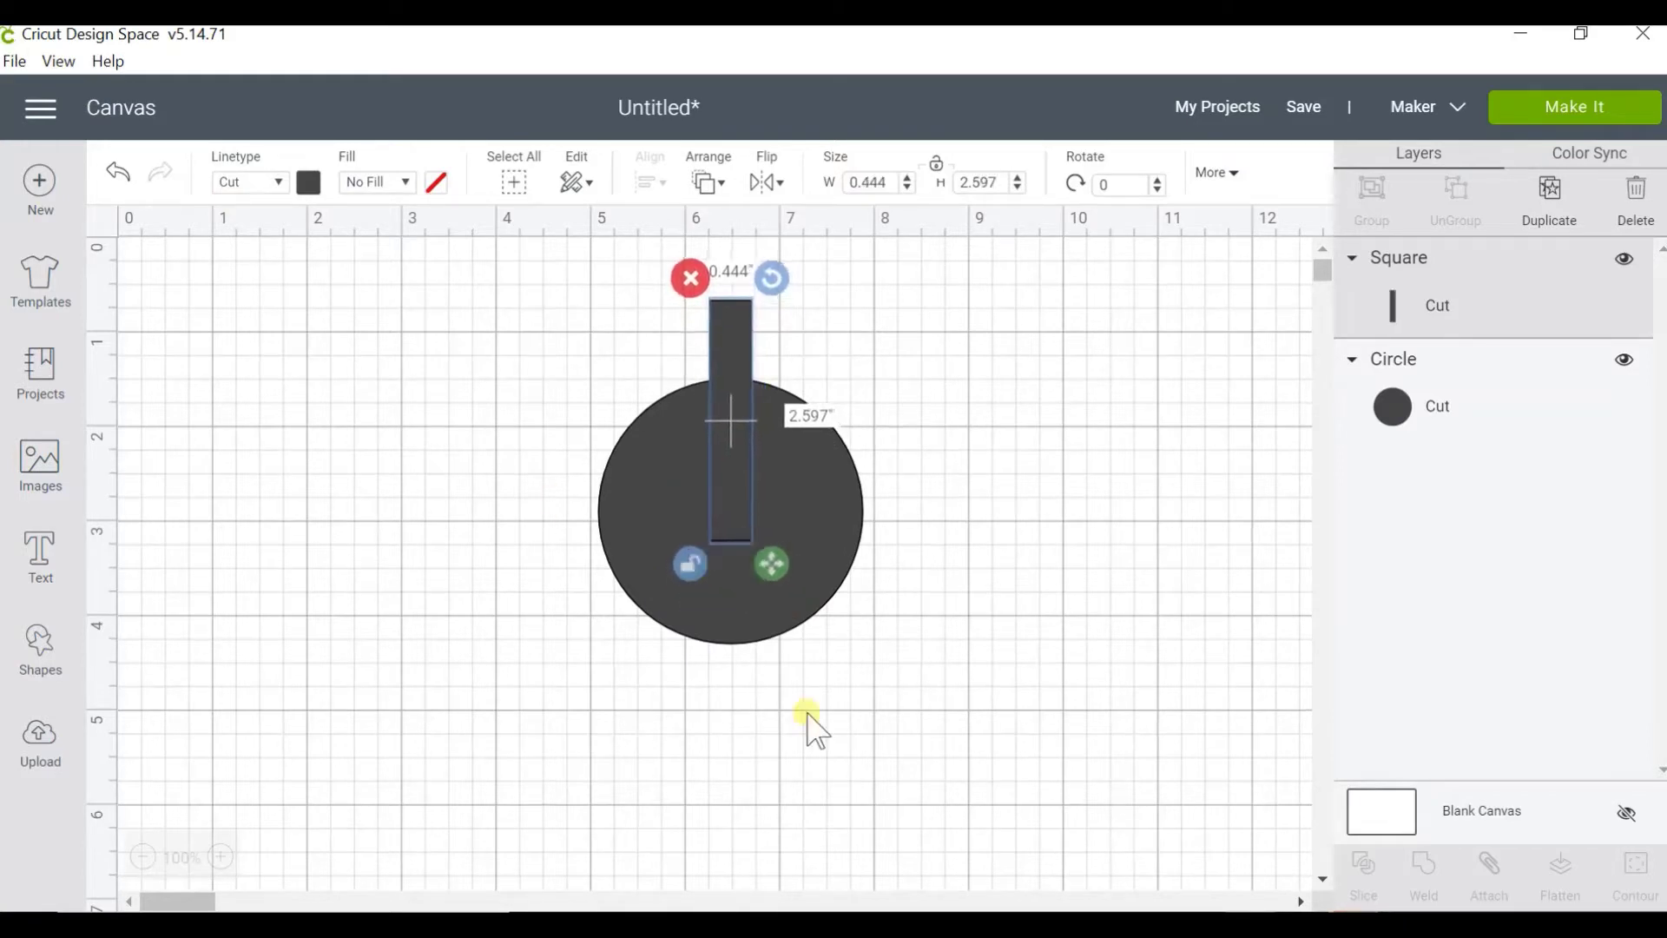
- Center the bar and circle horizontally, weld them into one shape, and move it to the canvas's upper-left area
{"action": "key", "text": "ctrl+a"}
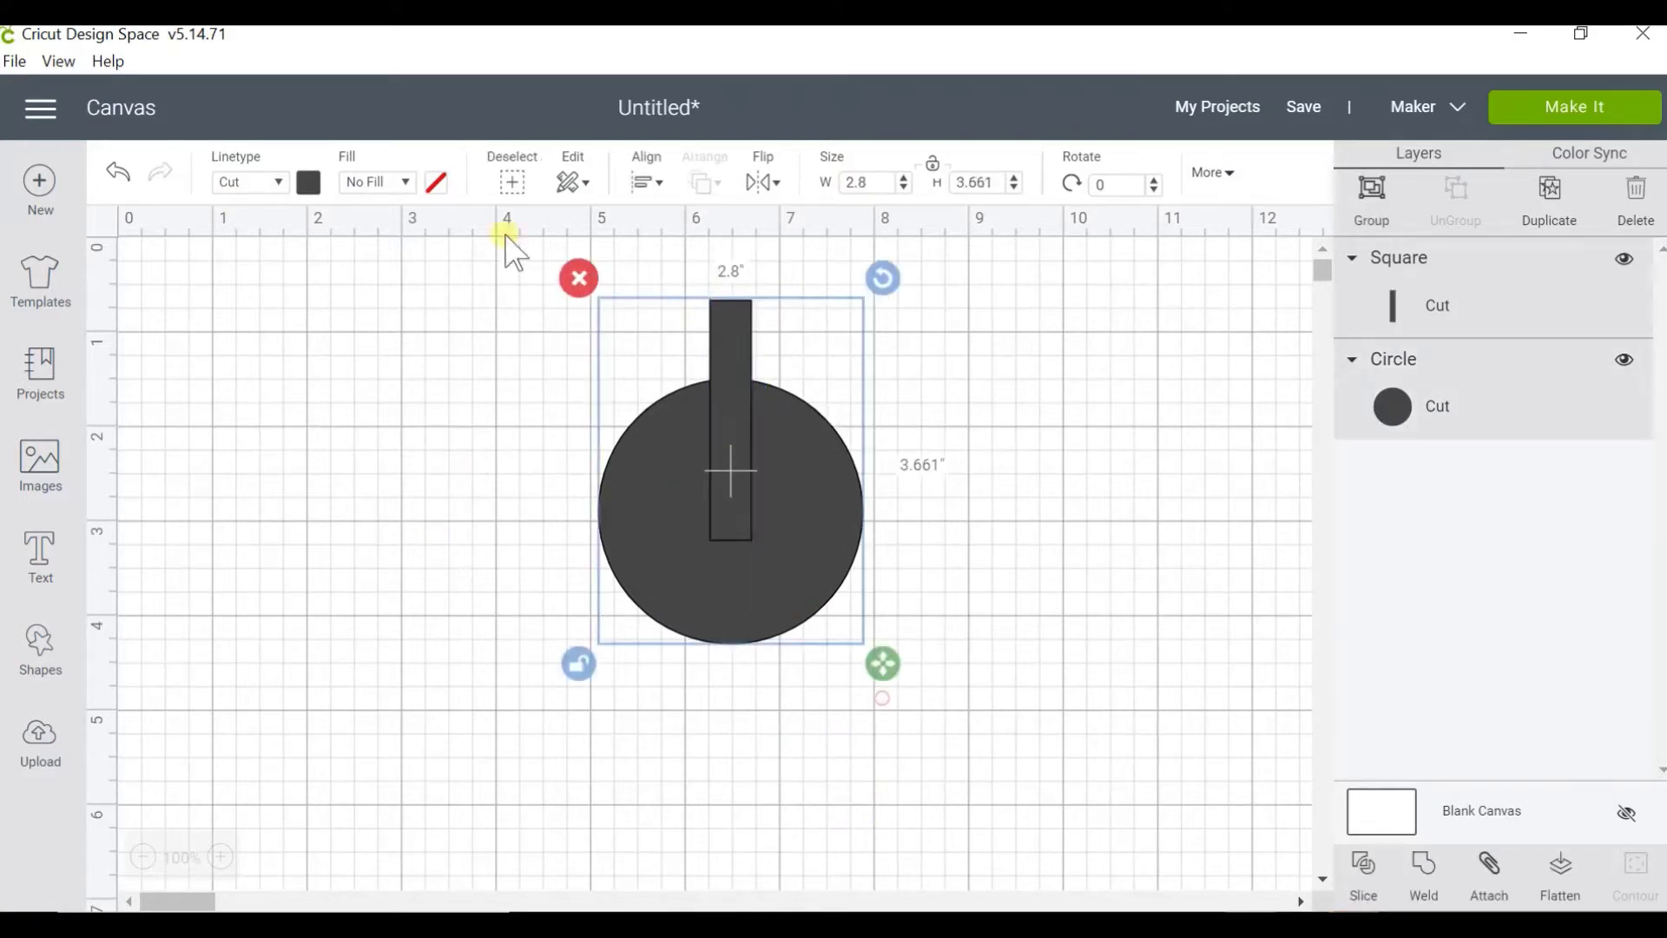
{"action": "left_click", "coordinate": [645, 186]}
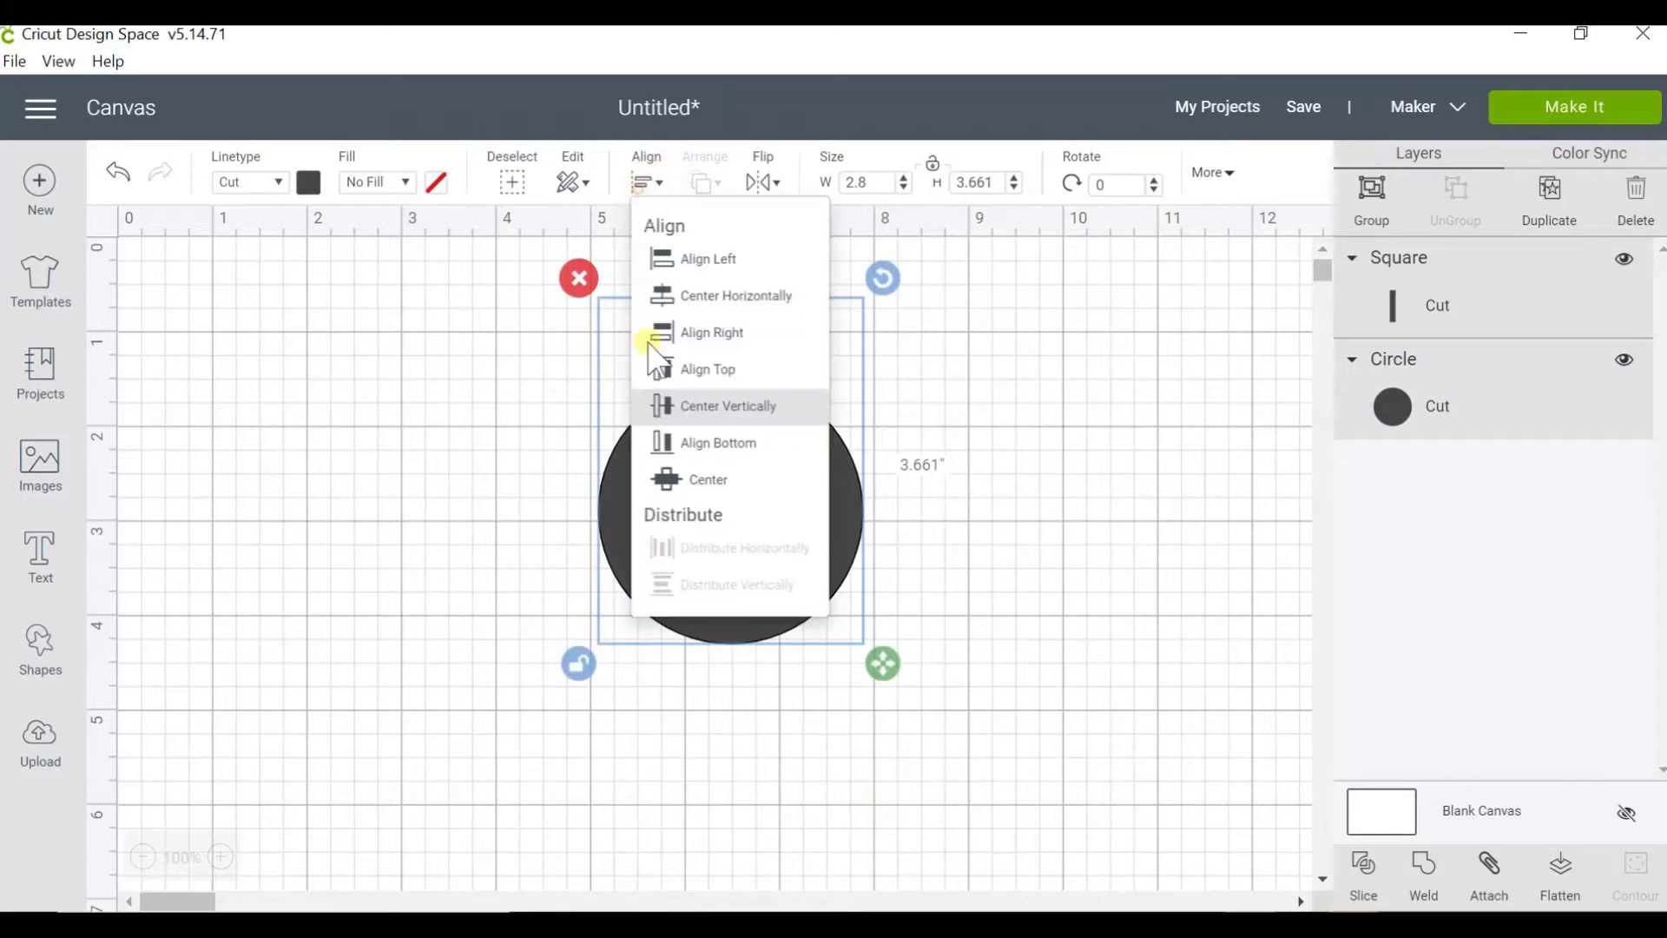
{"action": "left_click", "coordinate": [686, 296]}
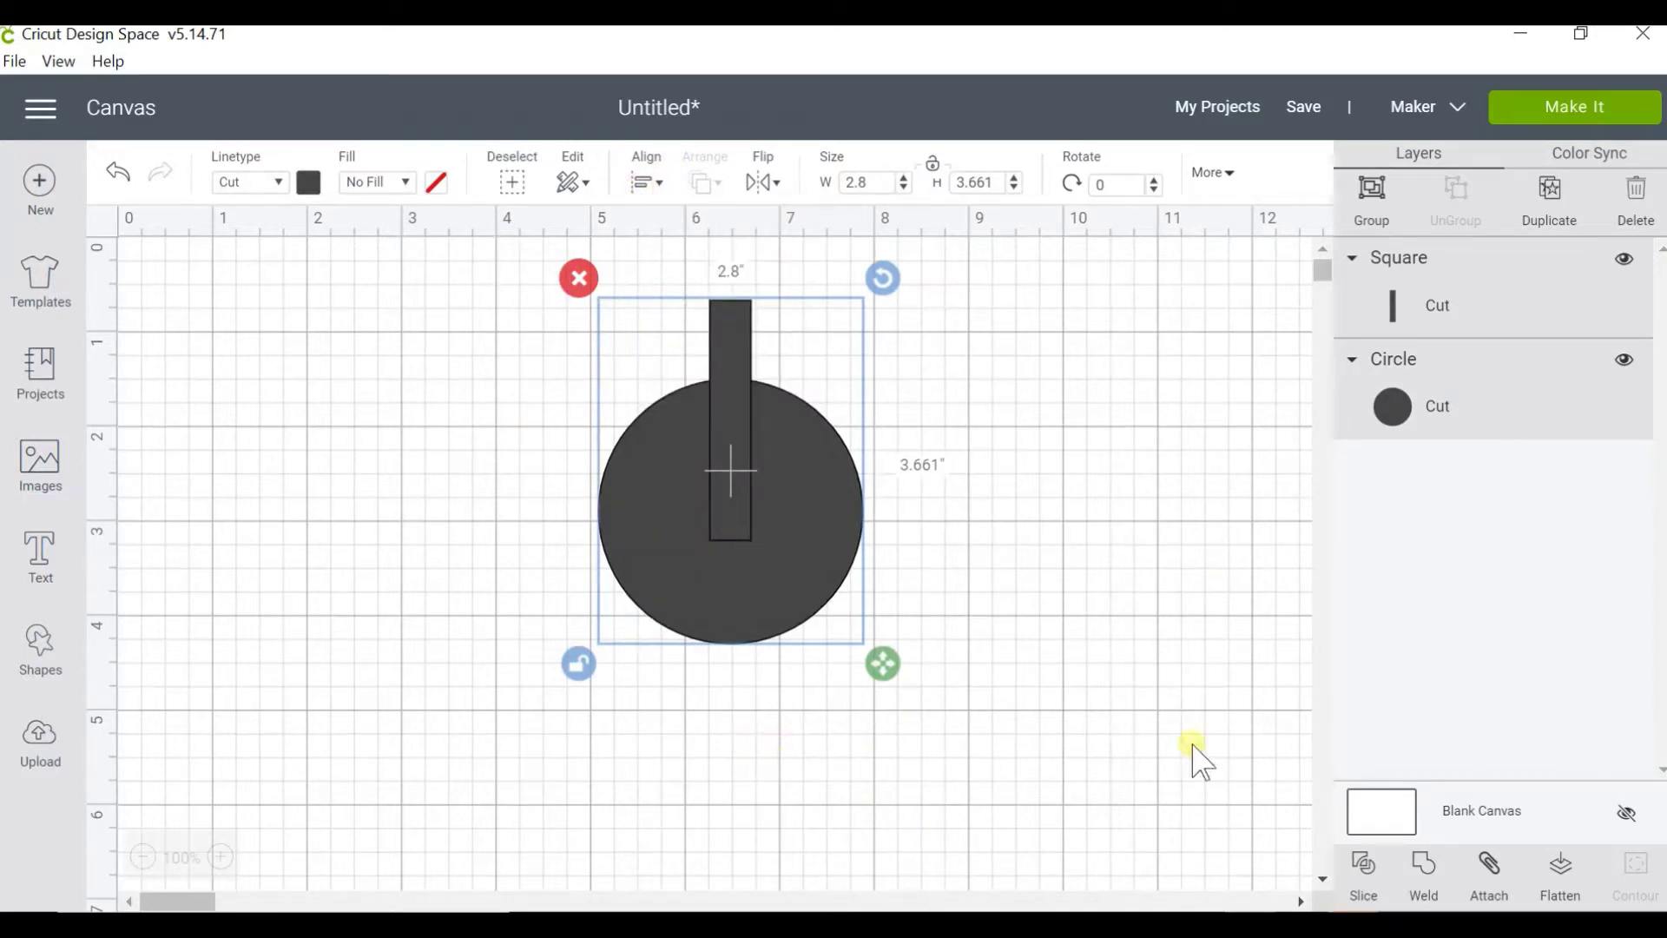
{"action": "left_click", "coordinate": [1424, 895]}
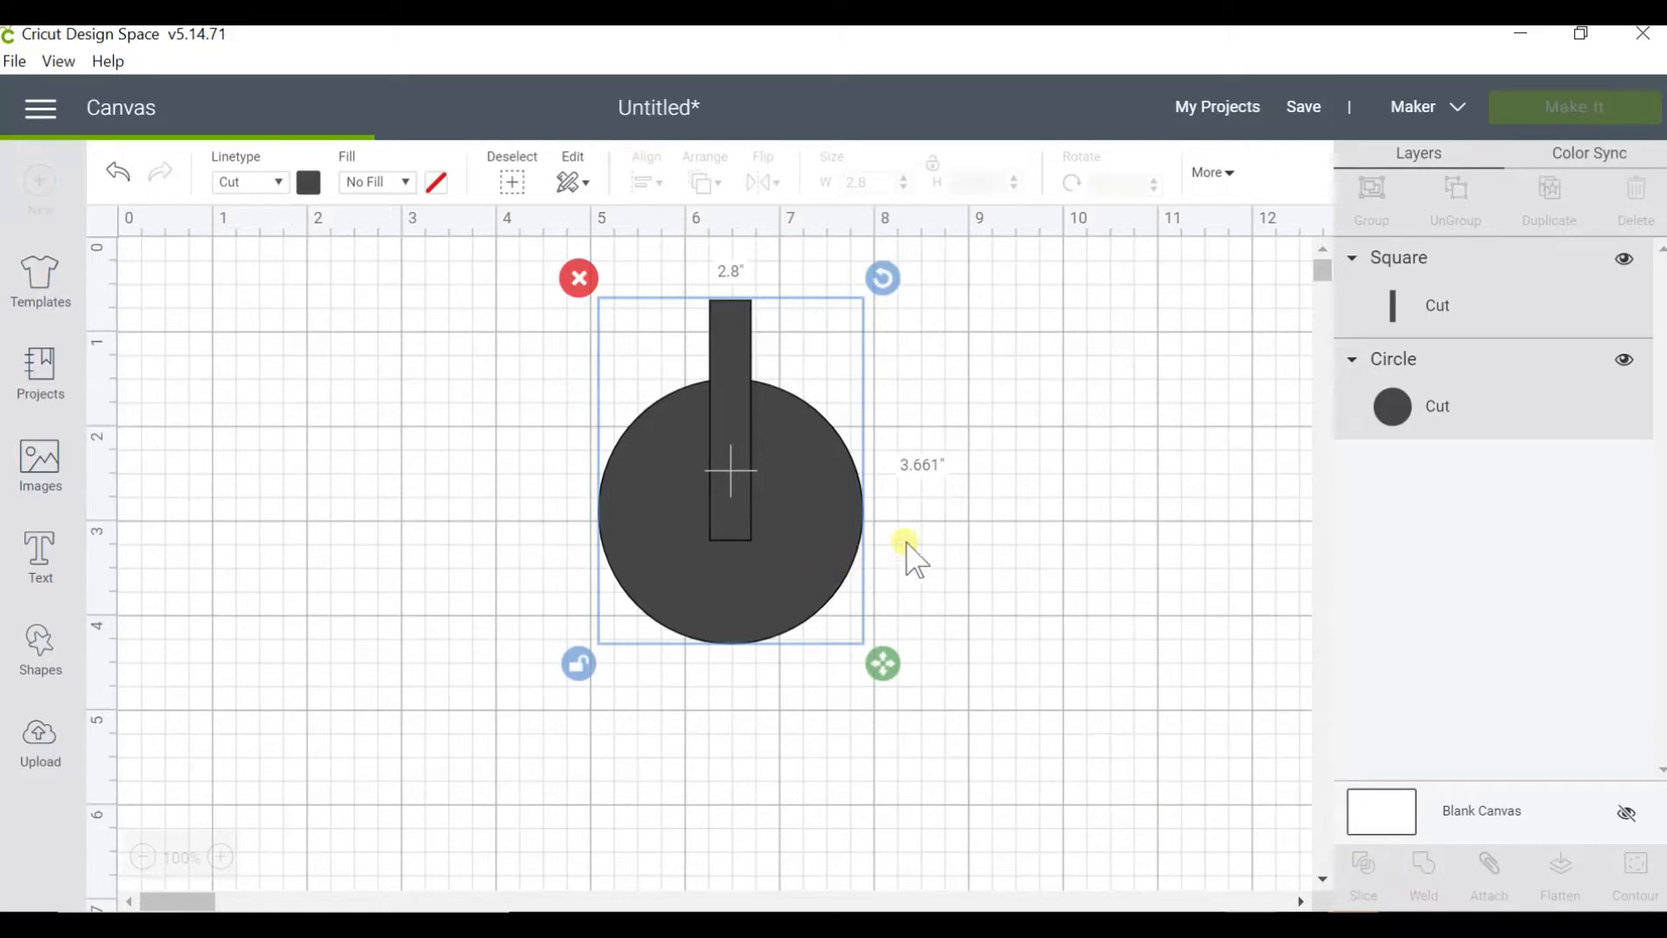
{"action": "left_click_drag", "start_coordinate": [856, 592], "coordinate": [346, 526]}
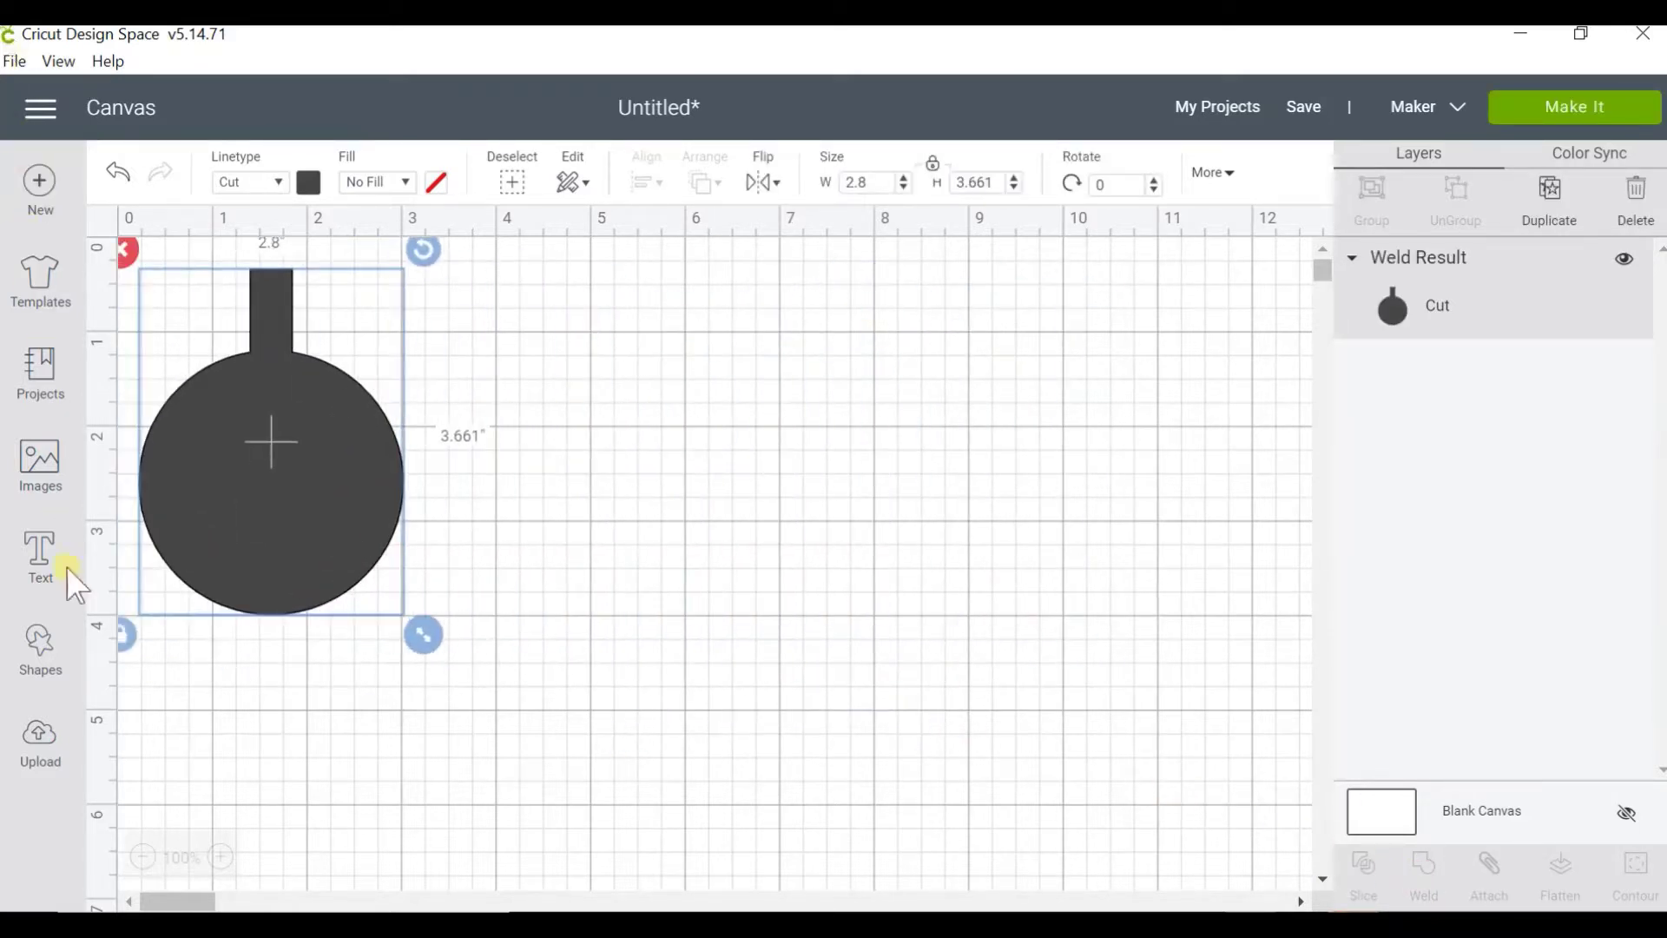
- Insert the previously uploaded portrait photo of the woman in a dark jacket onto the canvas
{"action": "left_click", "coordinate": [48, 740]}
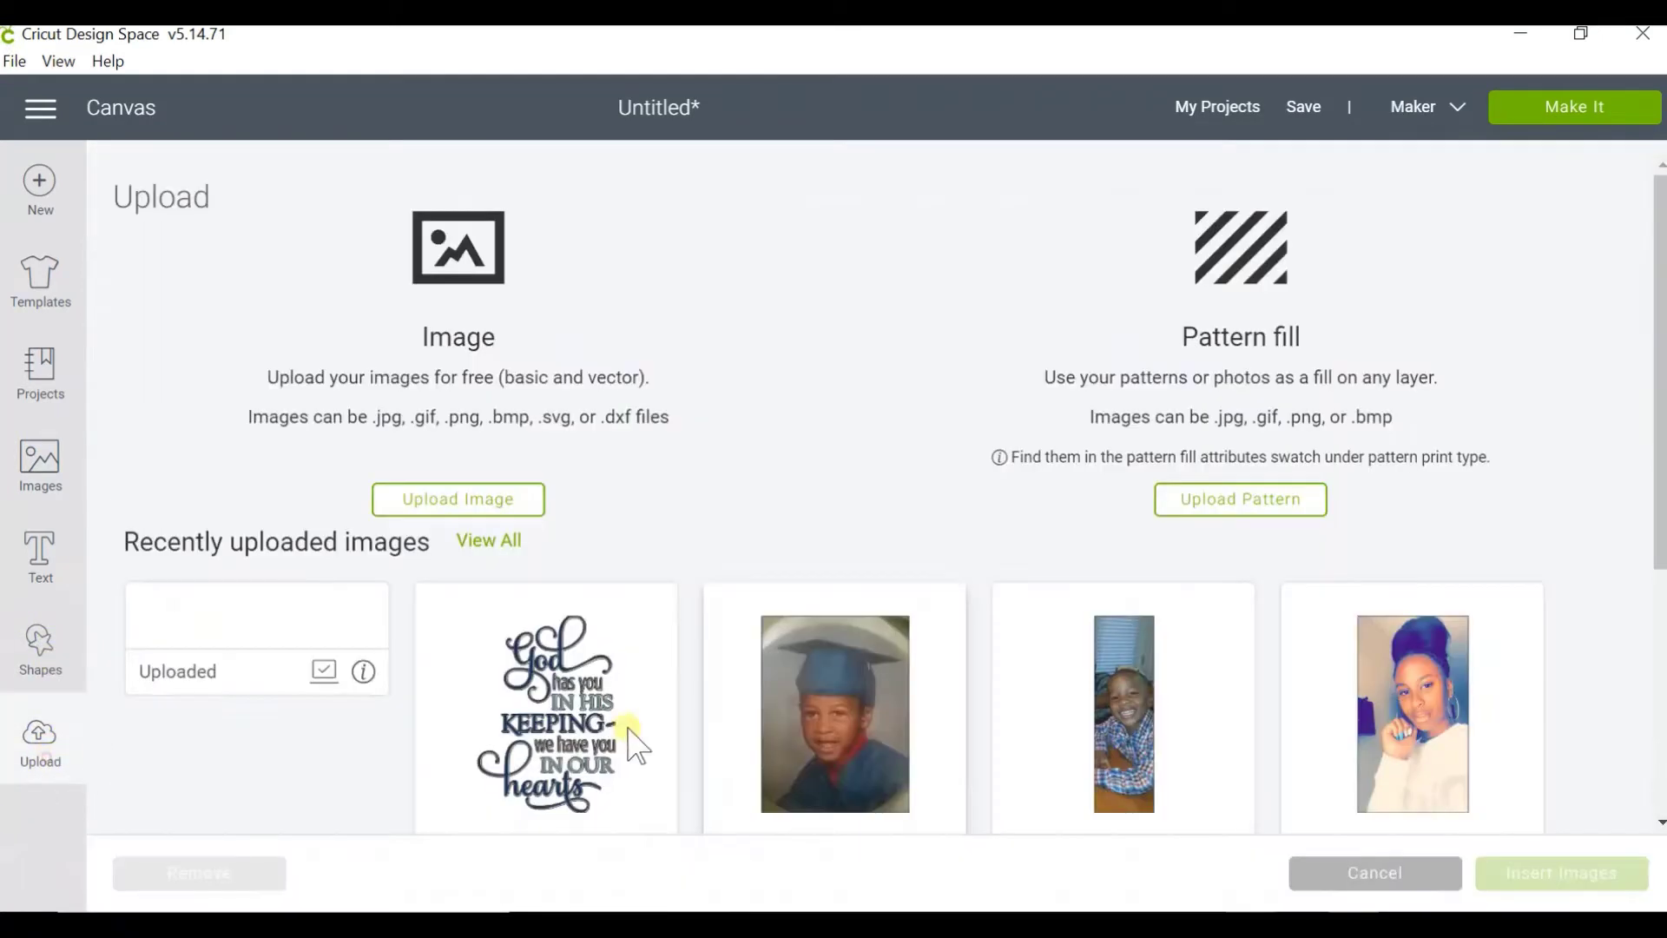
{"action": "left_click", "coordinate": [346, 685]}
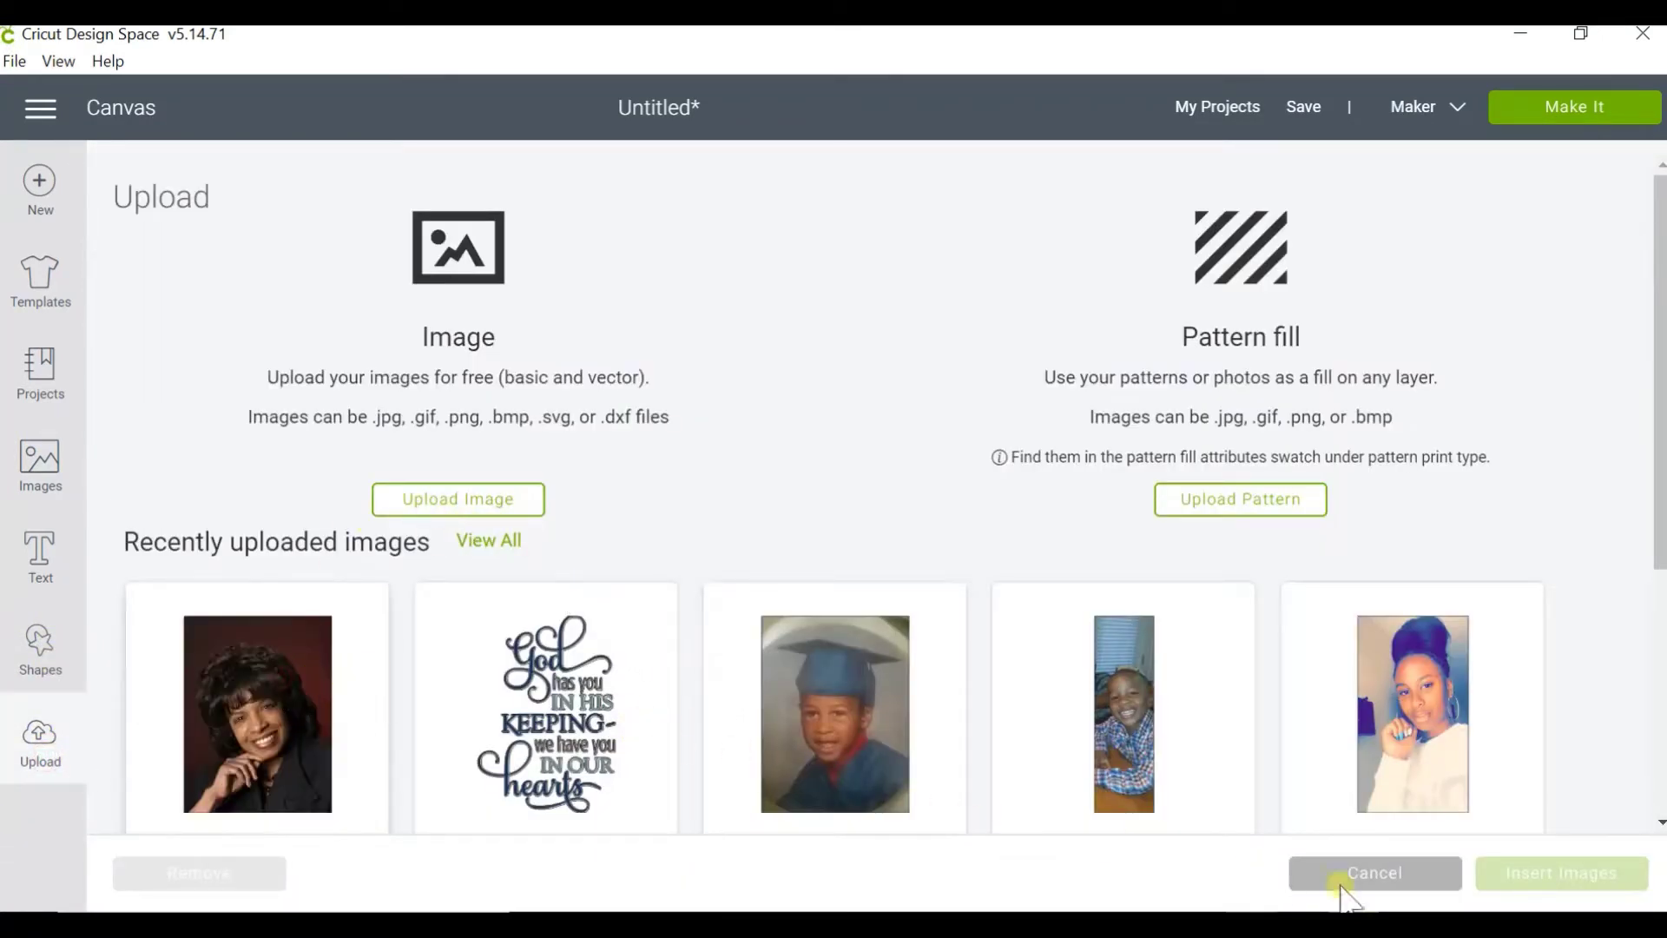
{"action": "left_click", "coordinate": [1542, 875]}
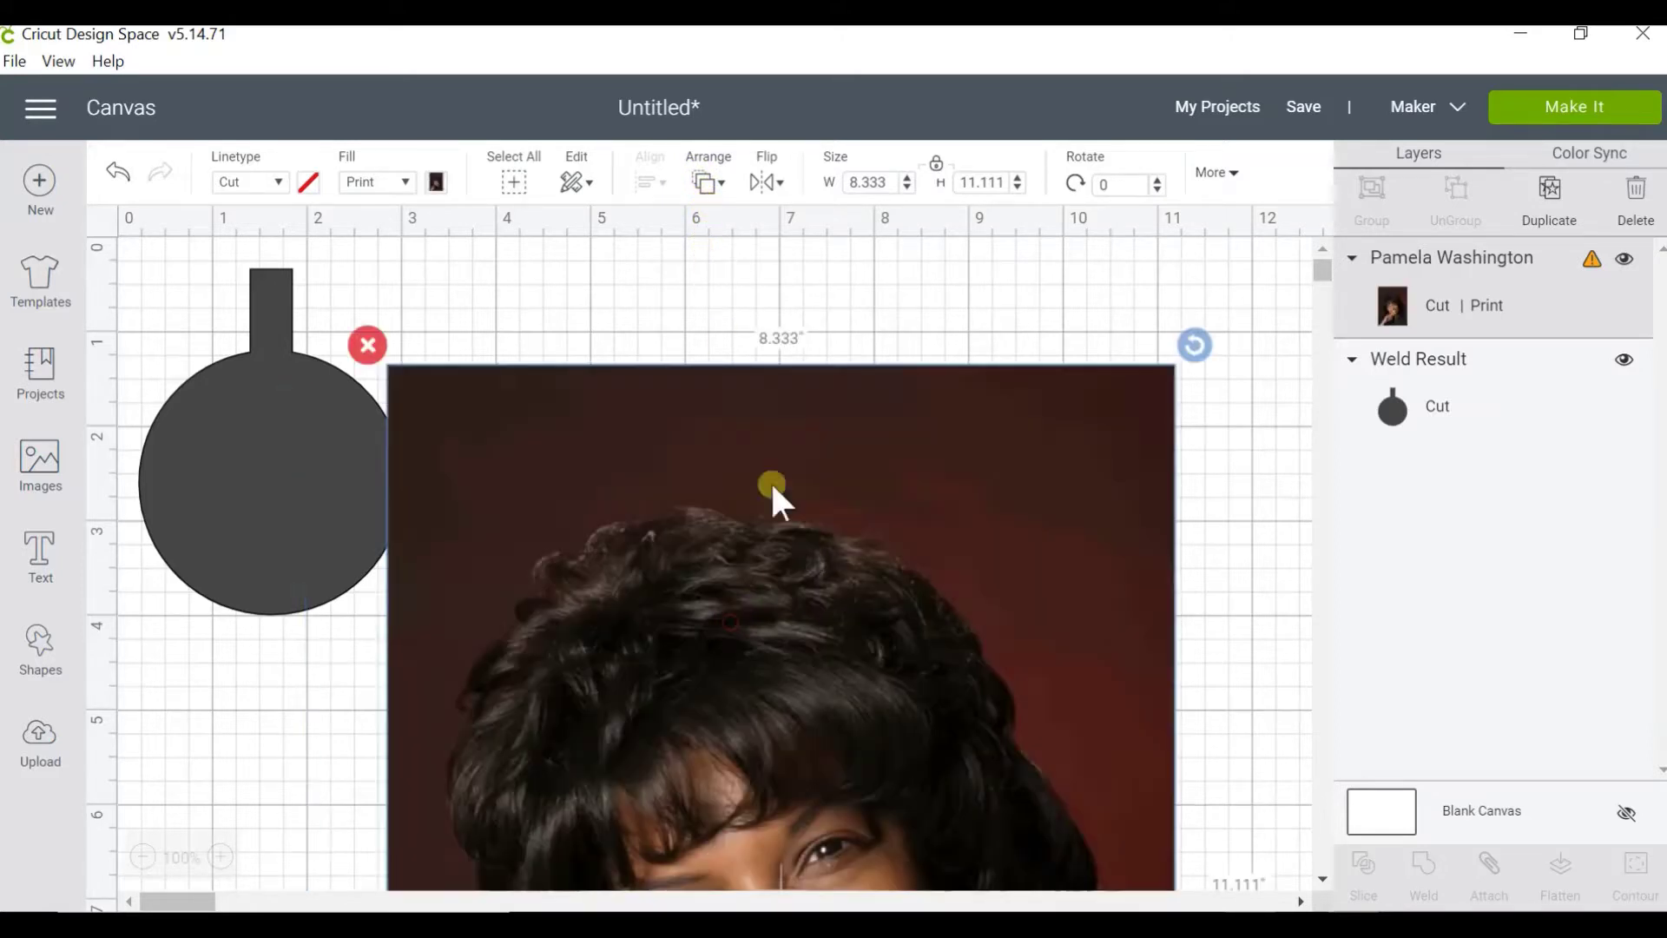
- Set the portrait photo's width to 3 inches and place it on the canvas clear of the welded shape
{"action": "double_click", "coordinate": [879, 180]}
{"action": "type", "text": "3"}
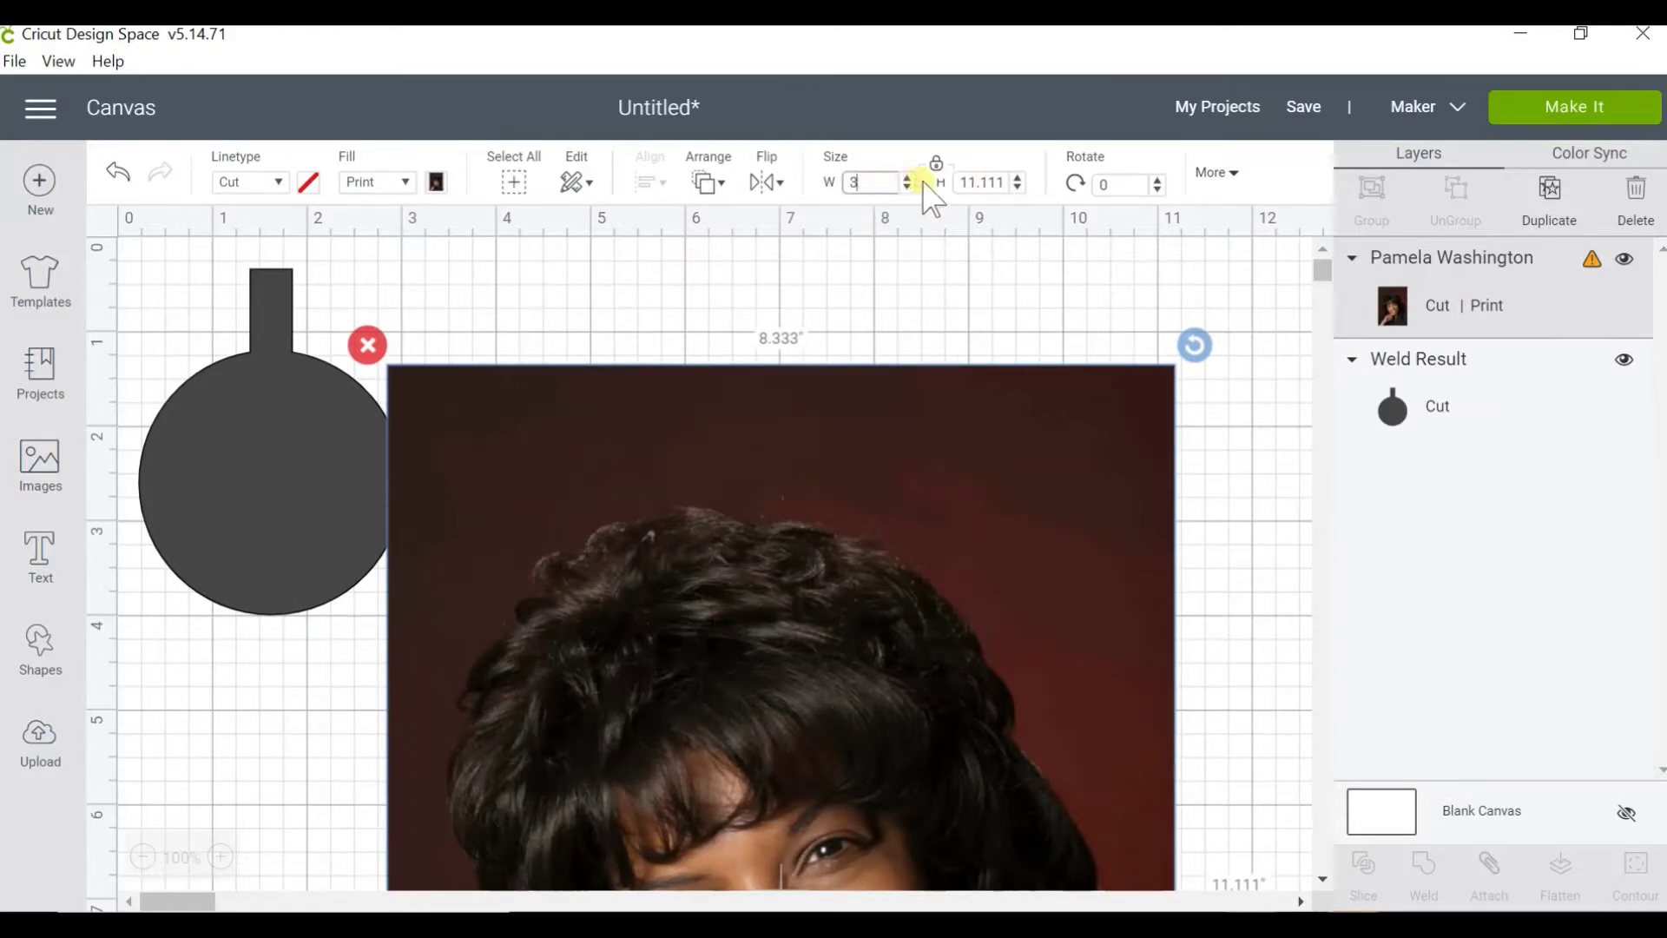
{"action": "left_click", "coordinate": [560, 653]}
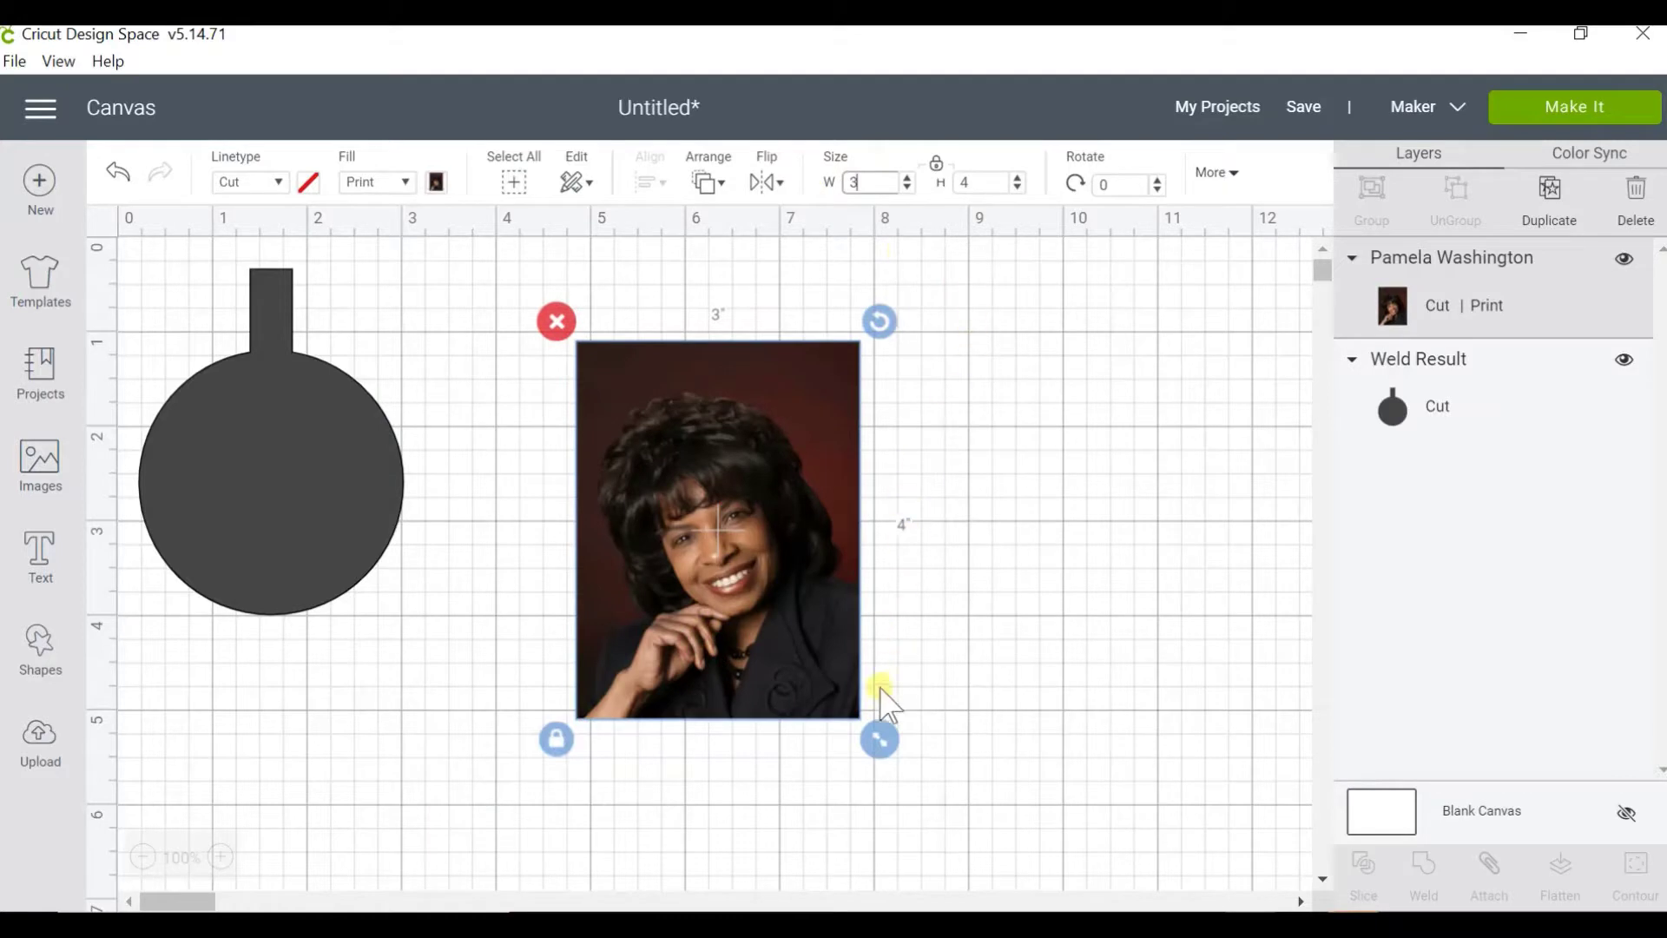
{"action": "left_click_drag", "start_coordinate": [649, 625], "coordinate": [707, 612]}
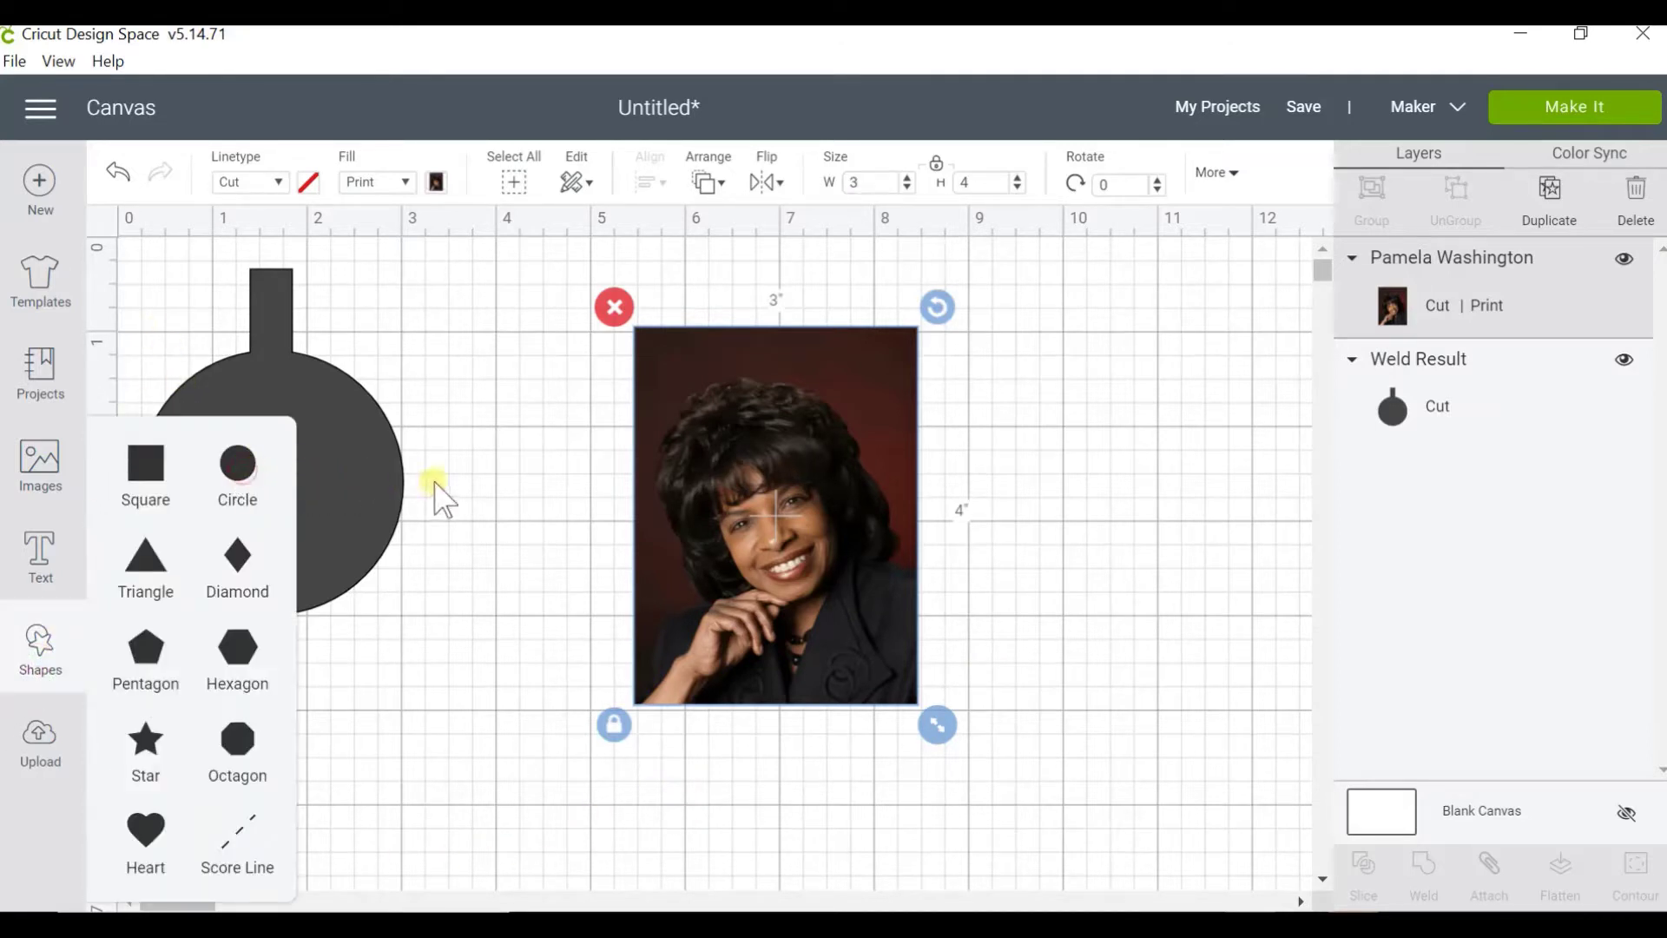
- Add a circle with unlocked proportions and stretch it over the portrait photo as an oval about 2.72 by 3.85 inches
{"action": "left_click", "coordinate": [336, 780]}
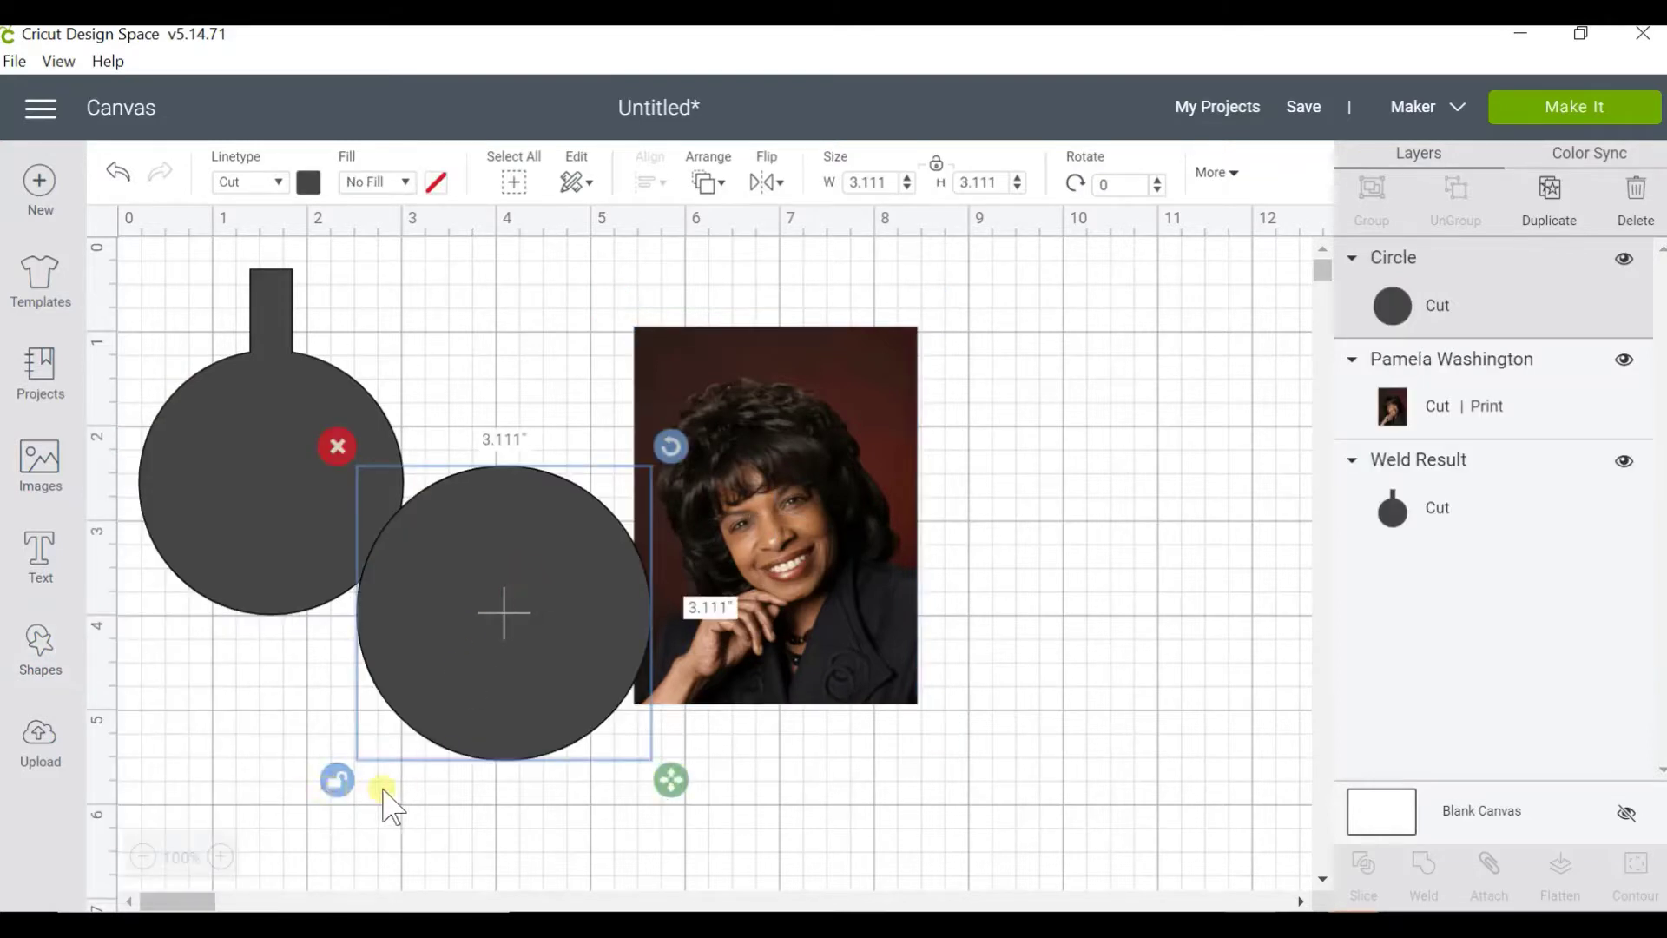
{"action": "left_click_drag", "start_coordinate": [670, 780], "coordinate": [547, 782]}
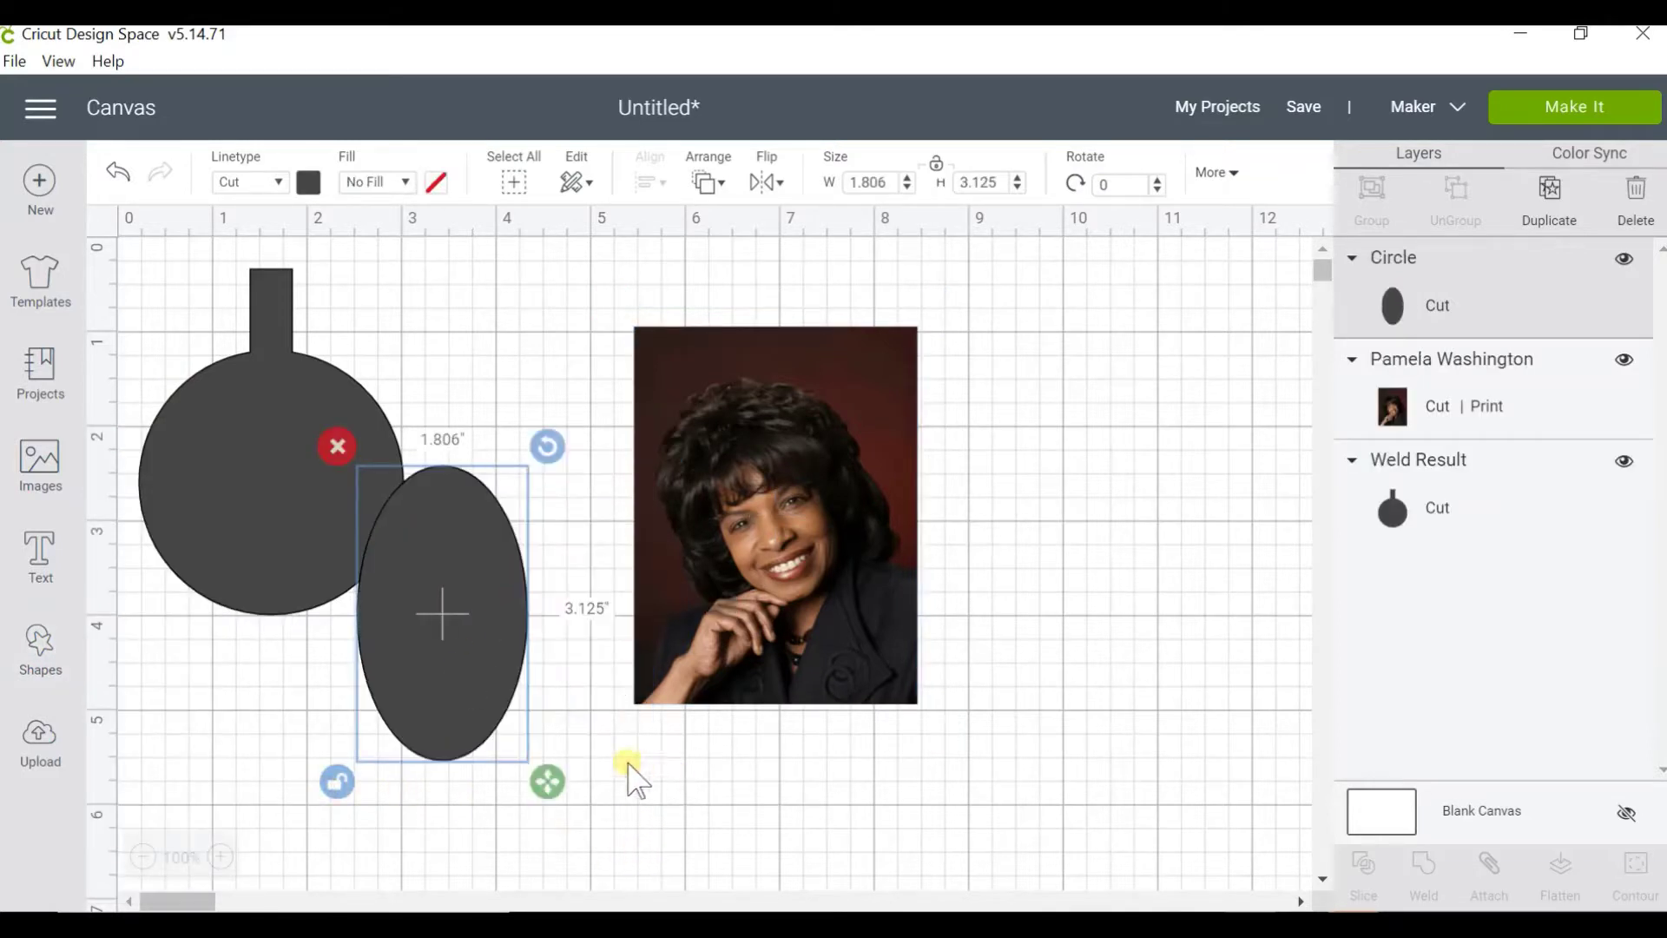
{"action": "left_click_drag", "start_coordinate": [459, 701], "coordinate": [791, 561]}
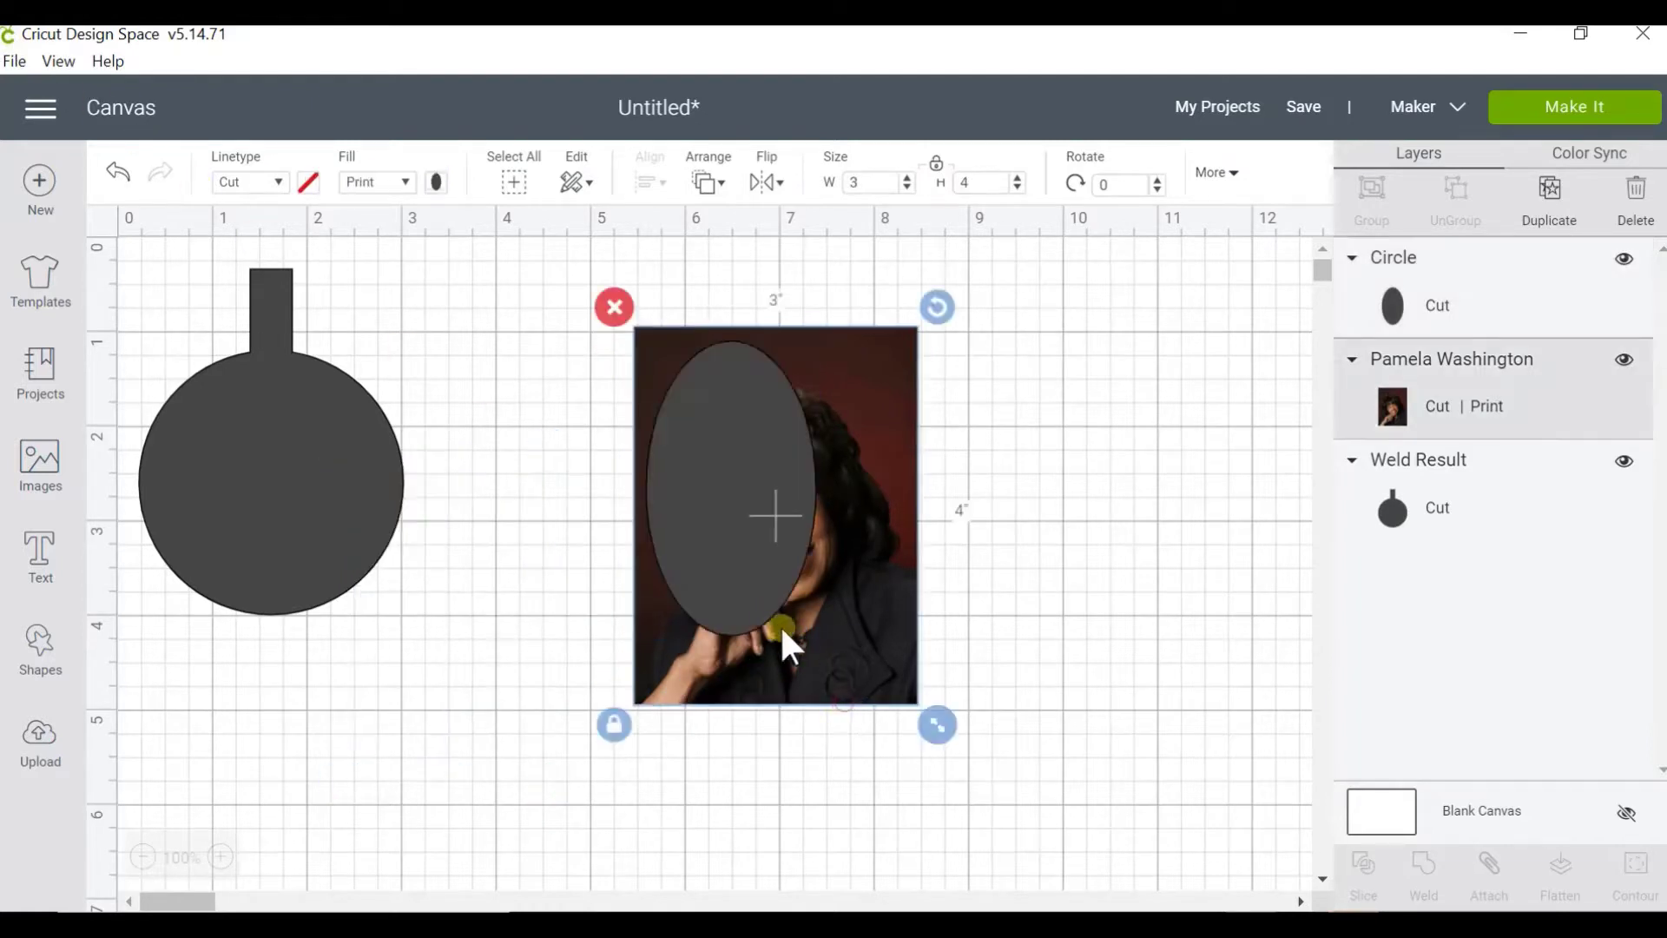
{"action": "left_click_drag", "start_coordinate": [838, 669], "coordinate": [927, 735]}
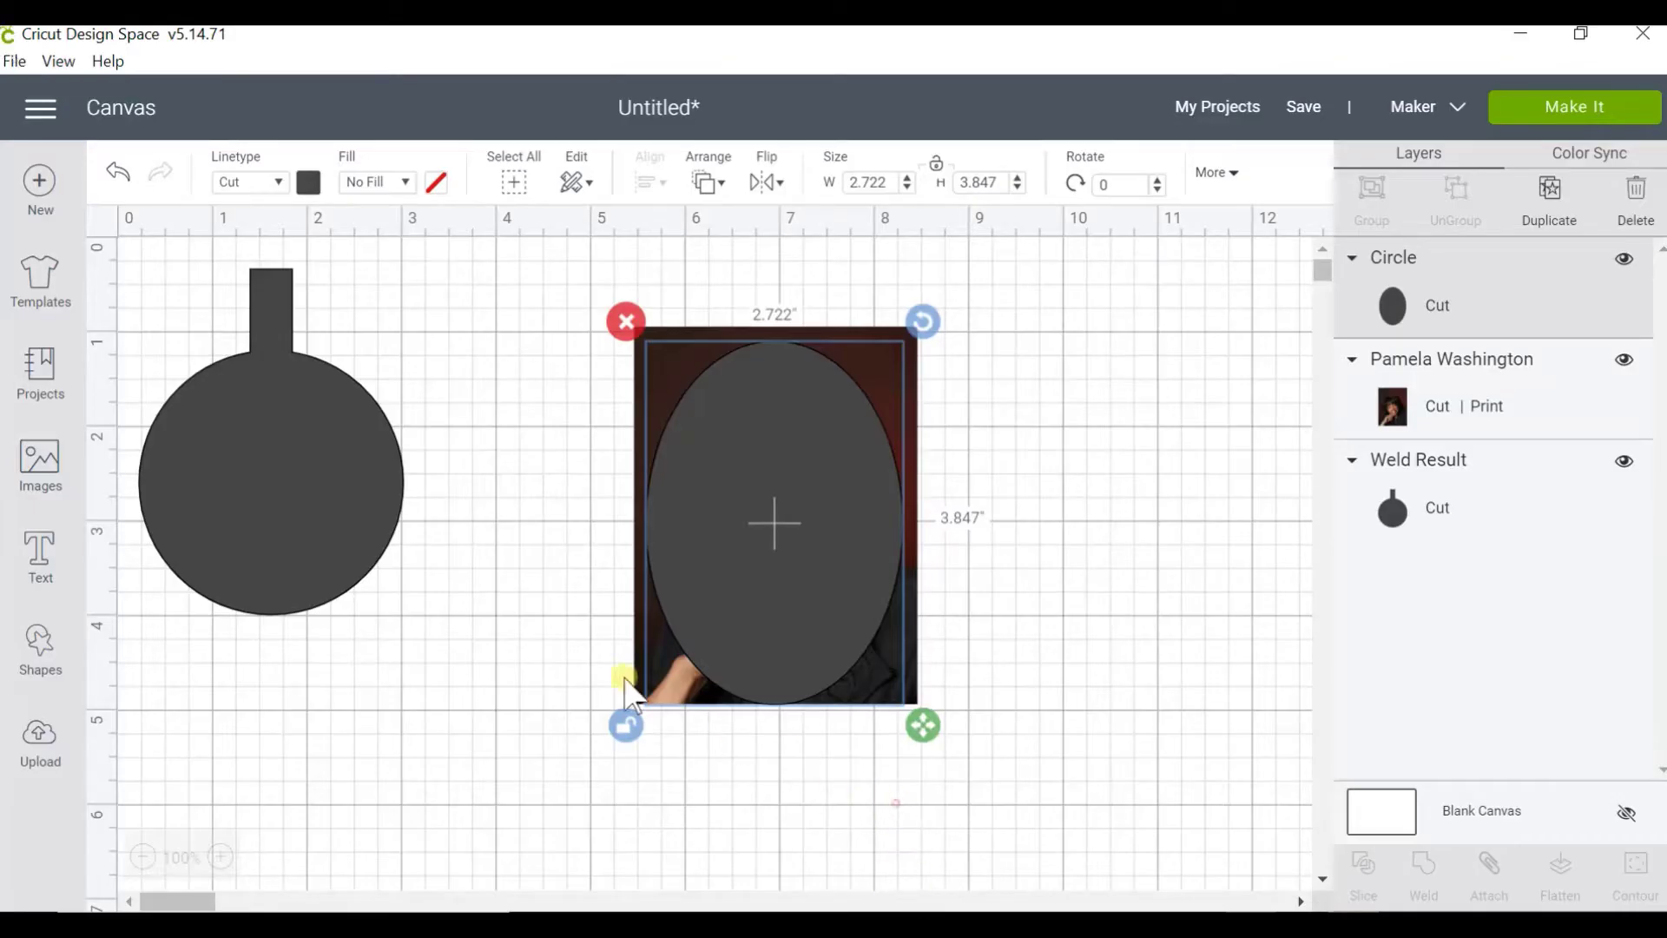
- Slice the portrait photo with the oval and delete the leftover solid oval
{"action": "left_click_drag", "start_coordinate": [534, 278], "coordinate": [738, 841]}
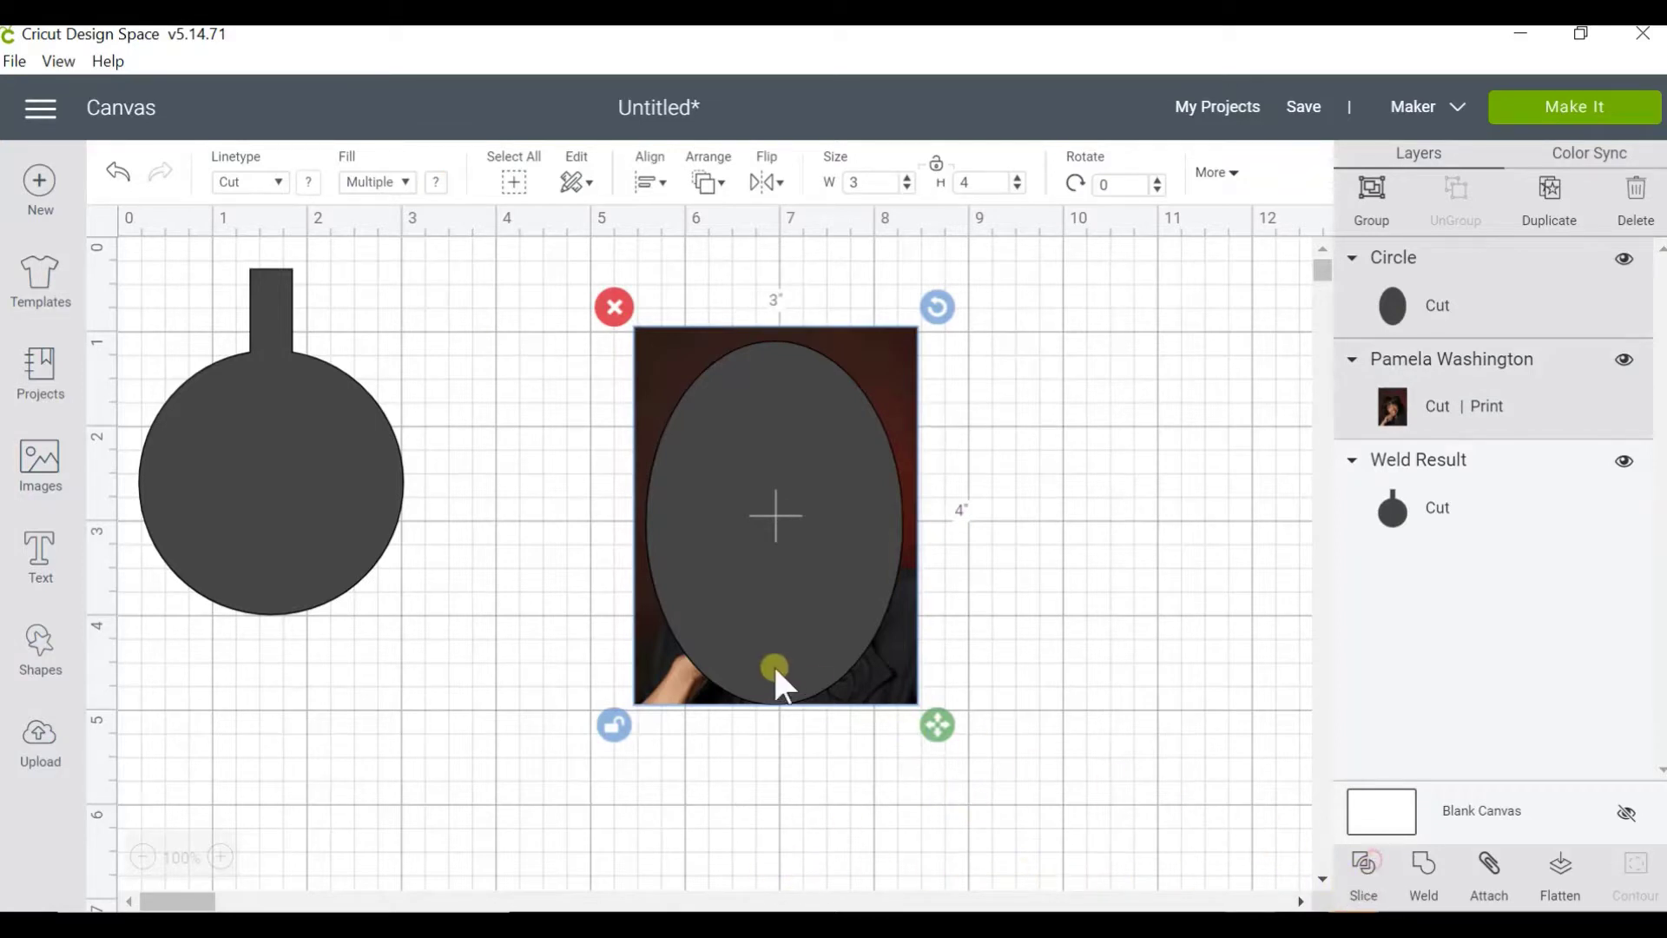
{"action": "left_click_drag", "start_coordinate": [813, 580], "coordinate": [1007, 569]}
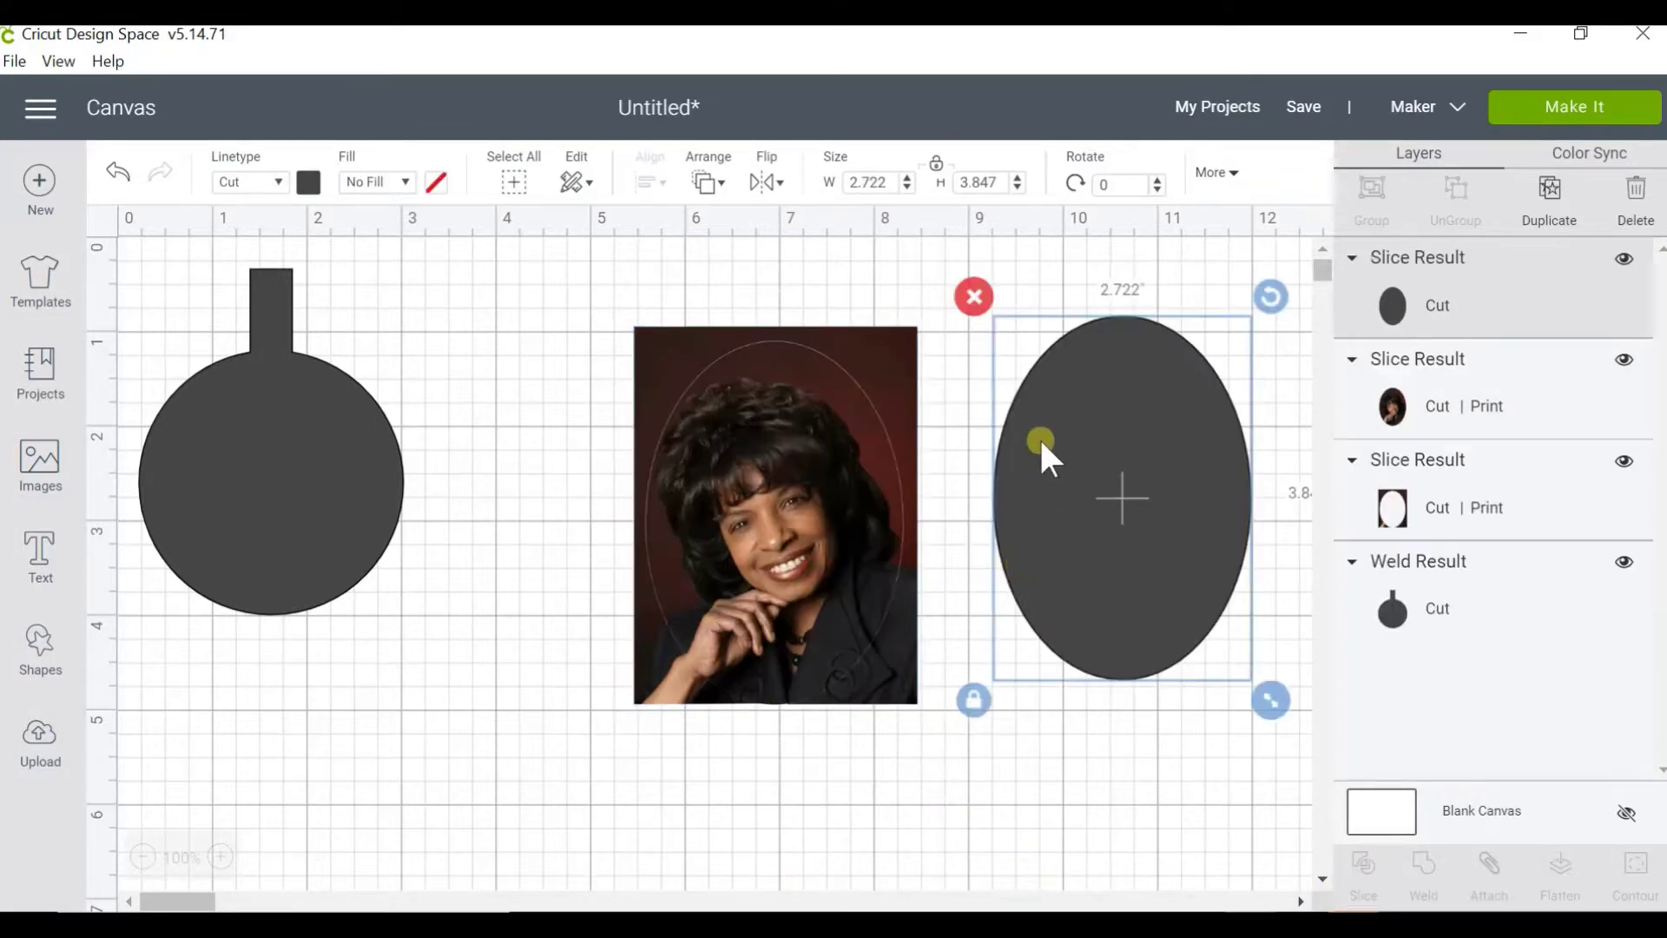
{"action": "left_click", "coordinate": [976, 296]}
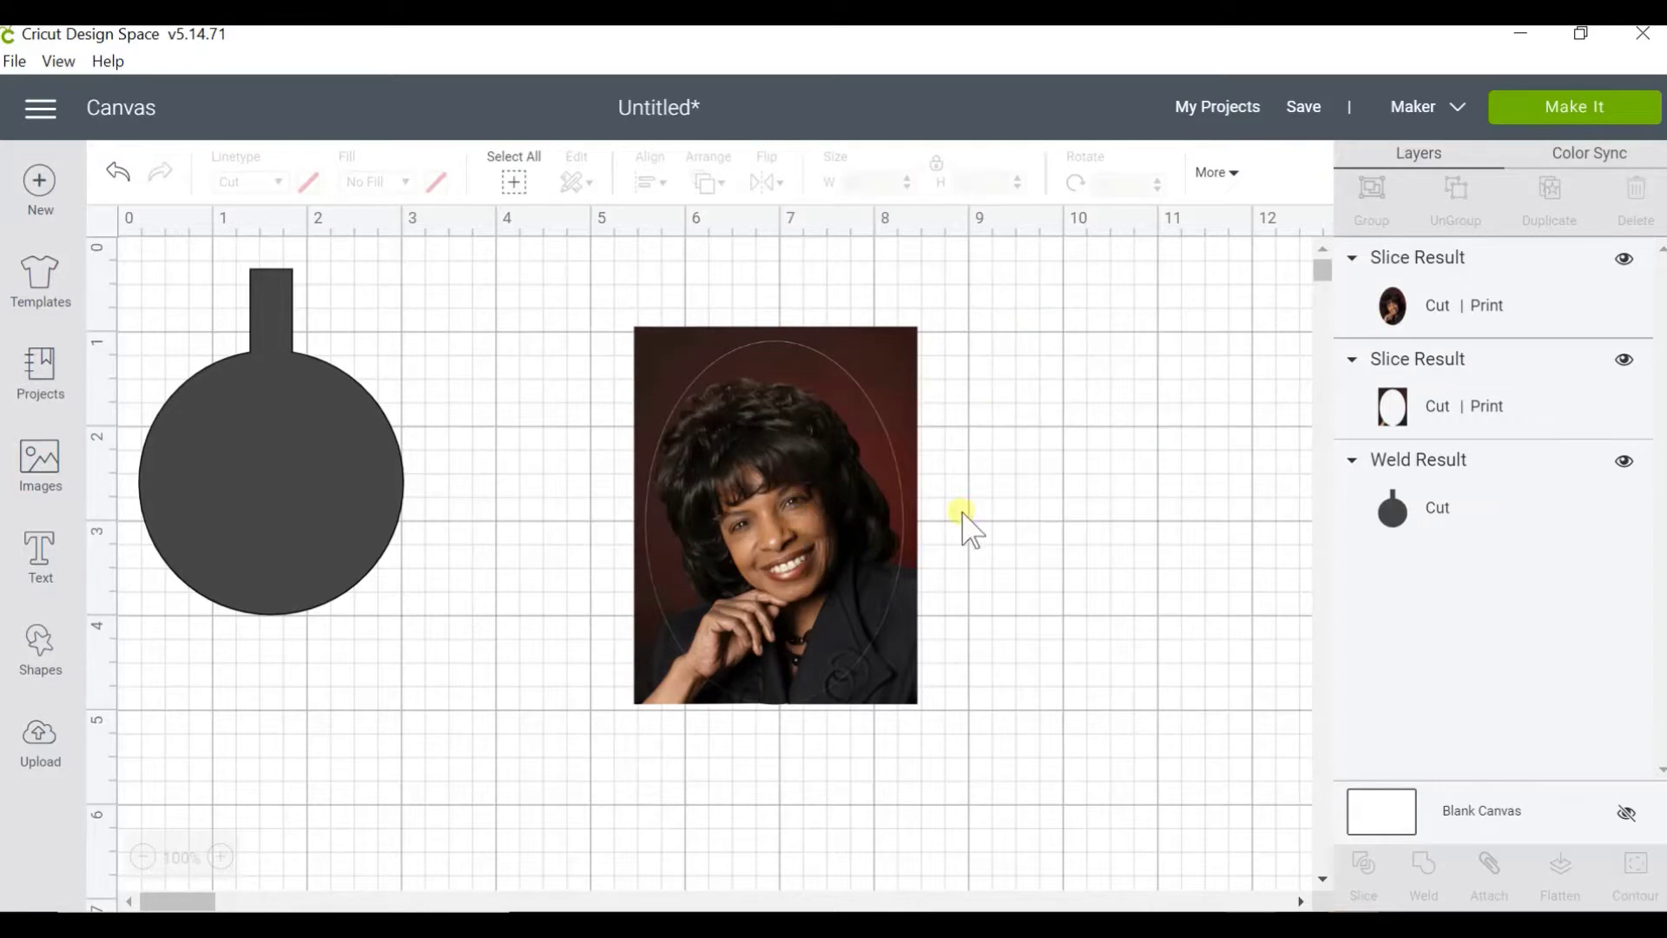
- Separate the oval portrait from the rectangular photo remainder, delete the remainder, and move the portrait back toward the canvas center
{"action": "key", "text": "ctrl+z"}
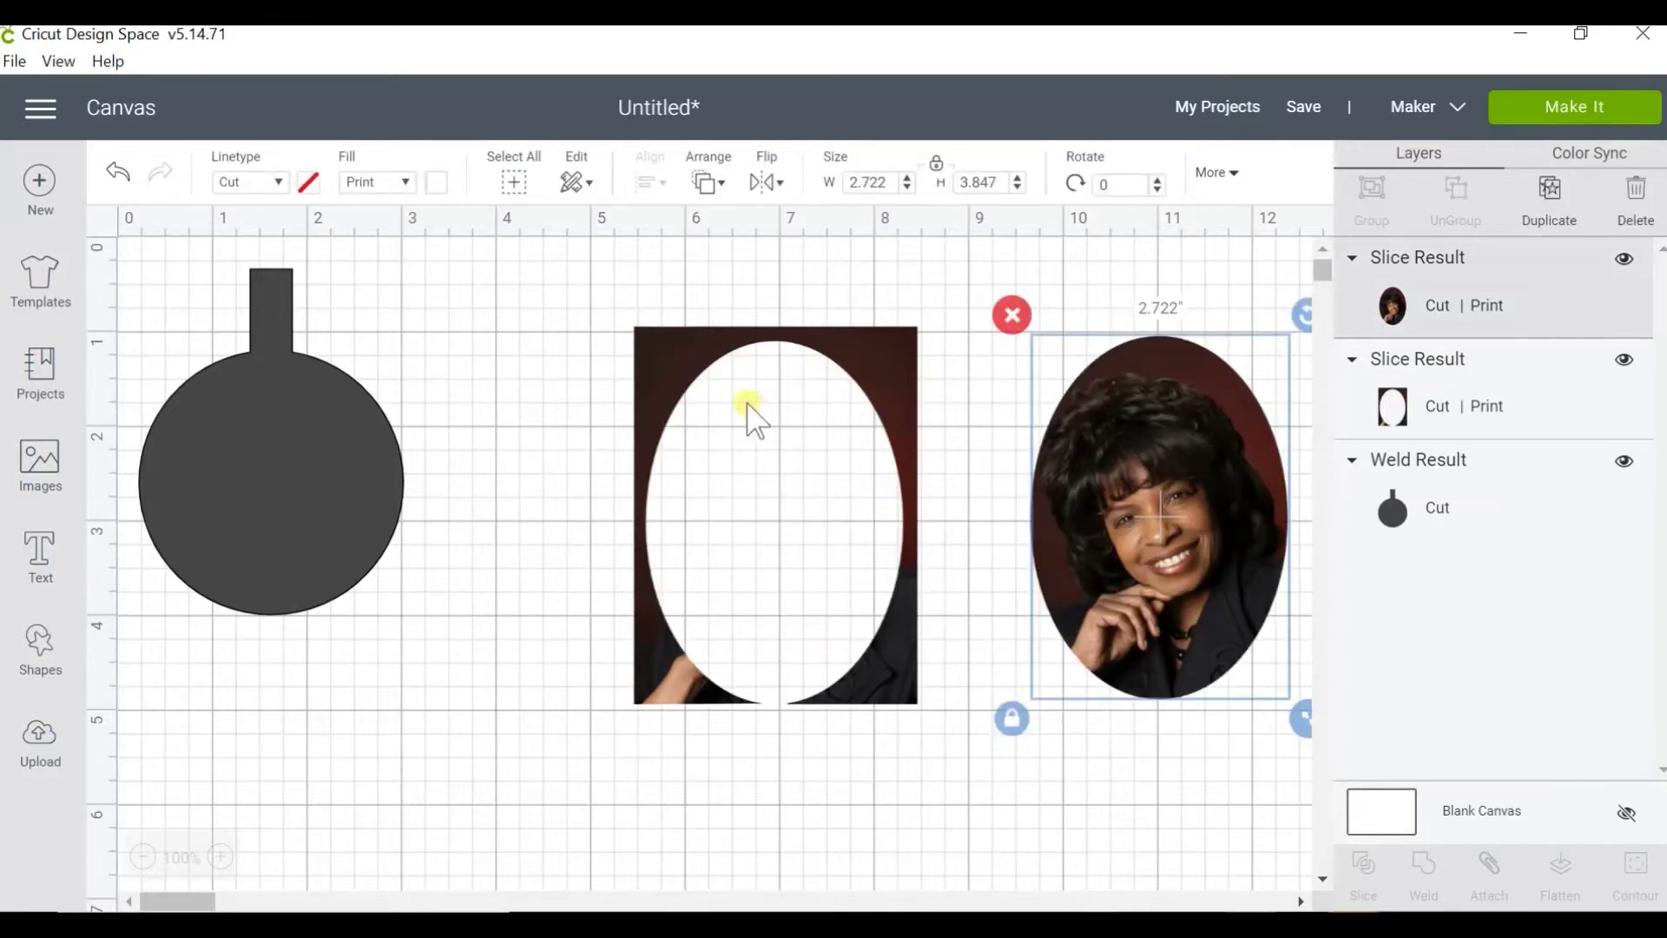
{"action": "left_click", "coordinate": [655, 352]}
{"action": "left_click", "coordinate": [611, 313]}
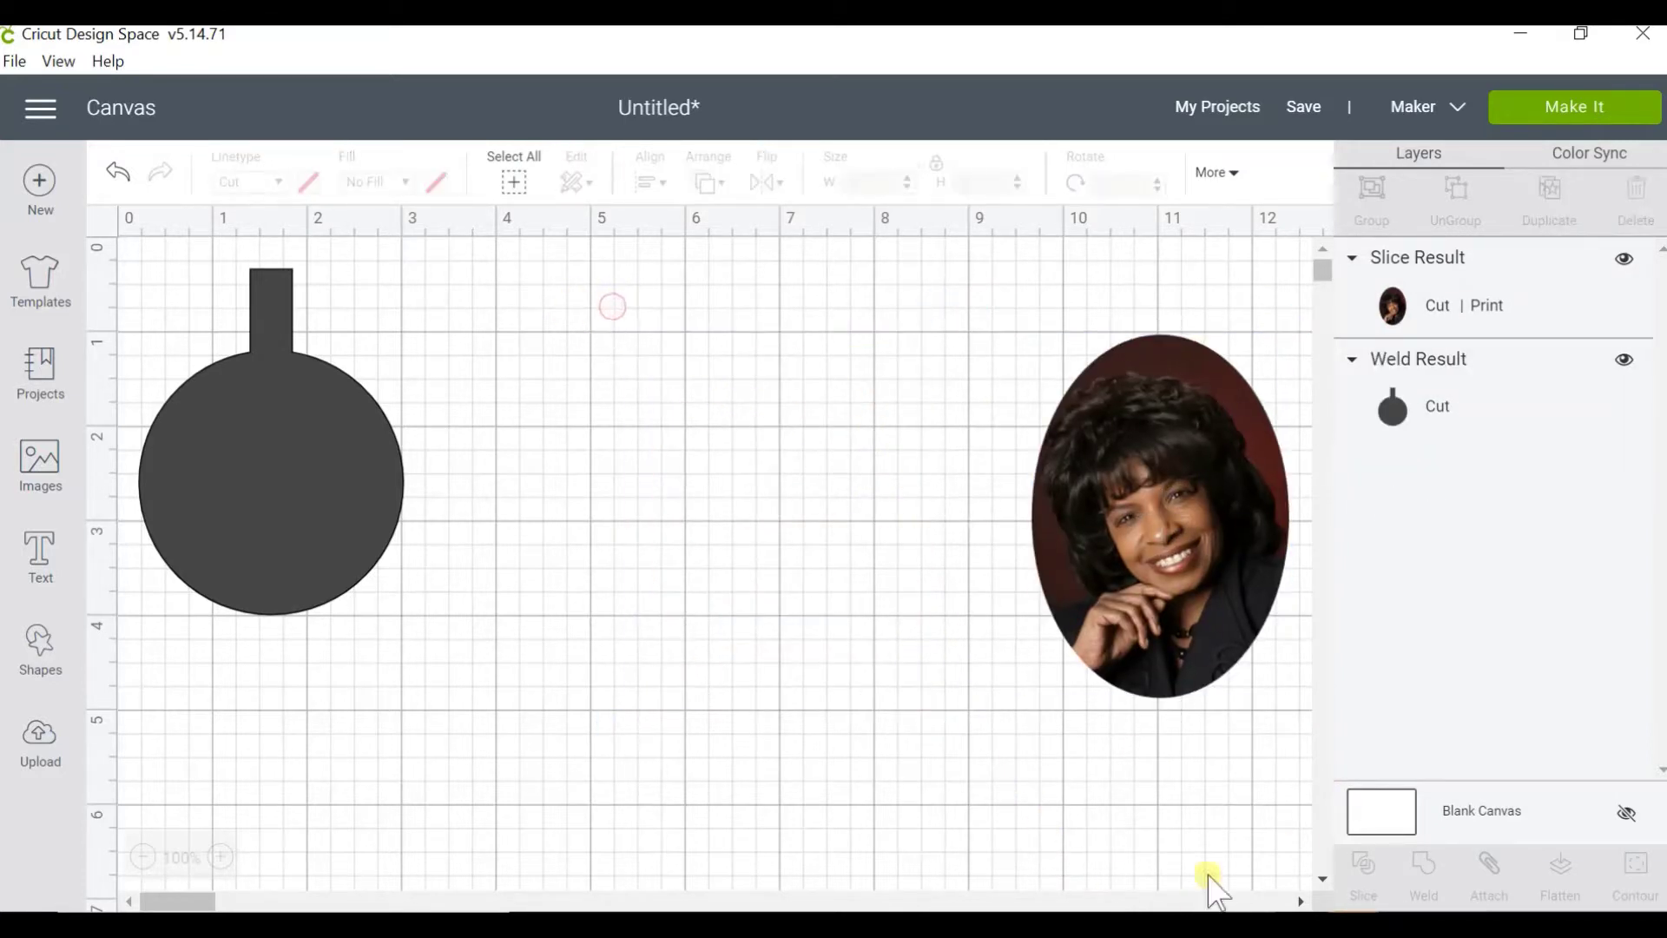
{"action": "left_click", "coordinate": [1198, 515]}
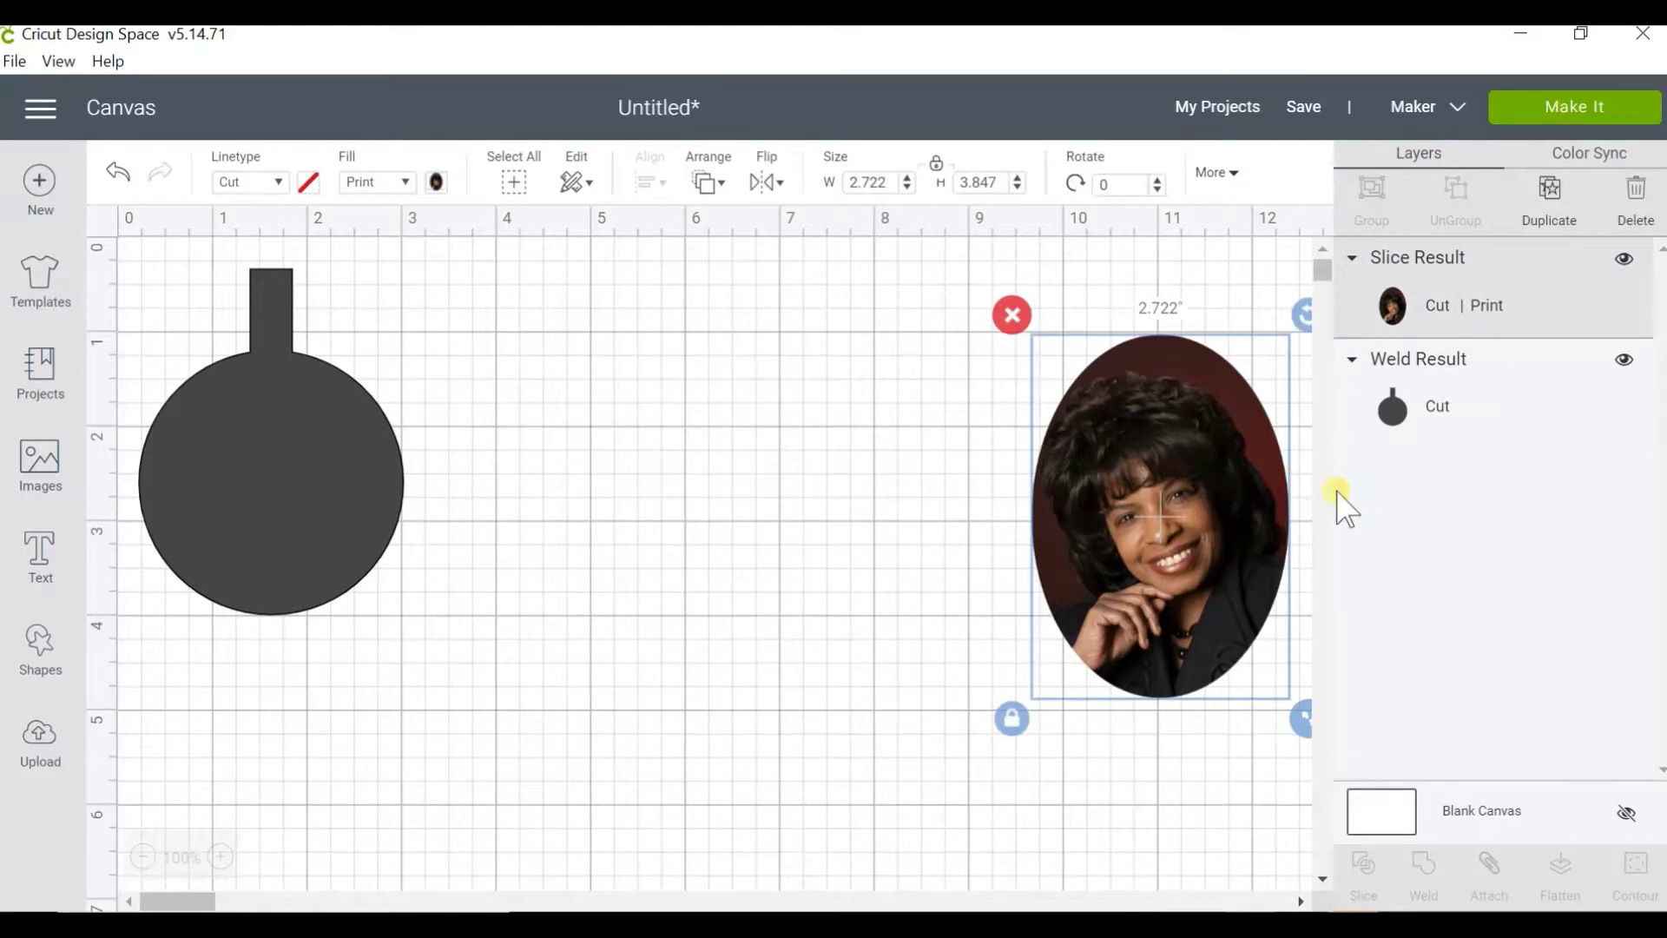
{"action": "left_click_drag", "start_coordinate": [1228, 528], "coordinate": [991, 489]}
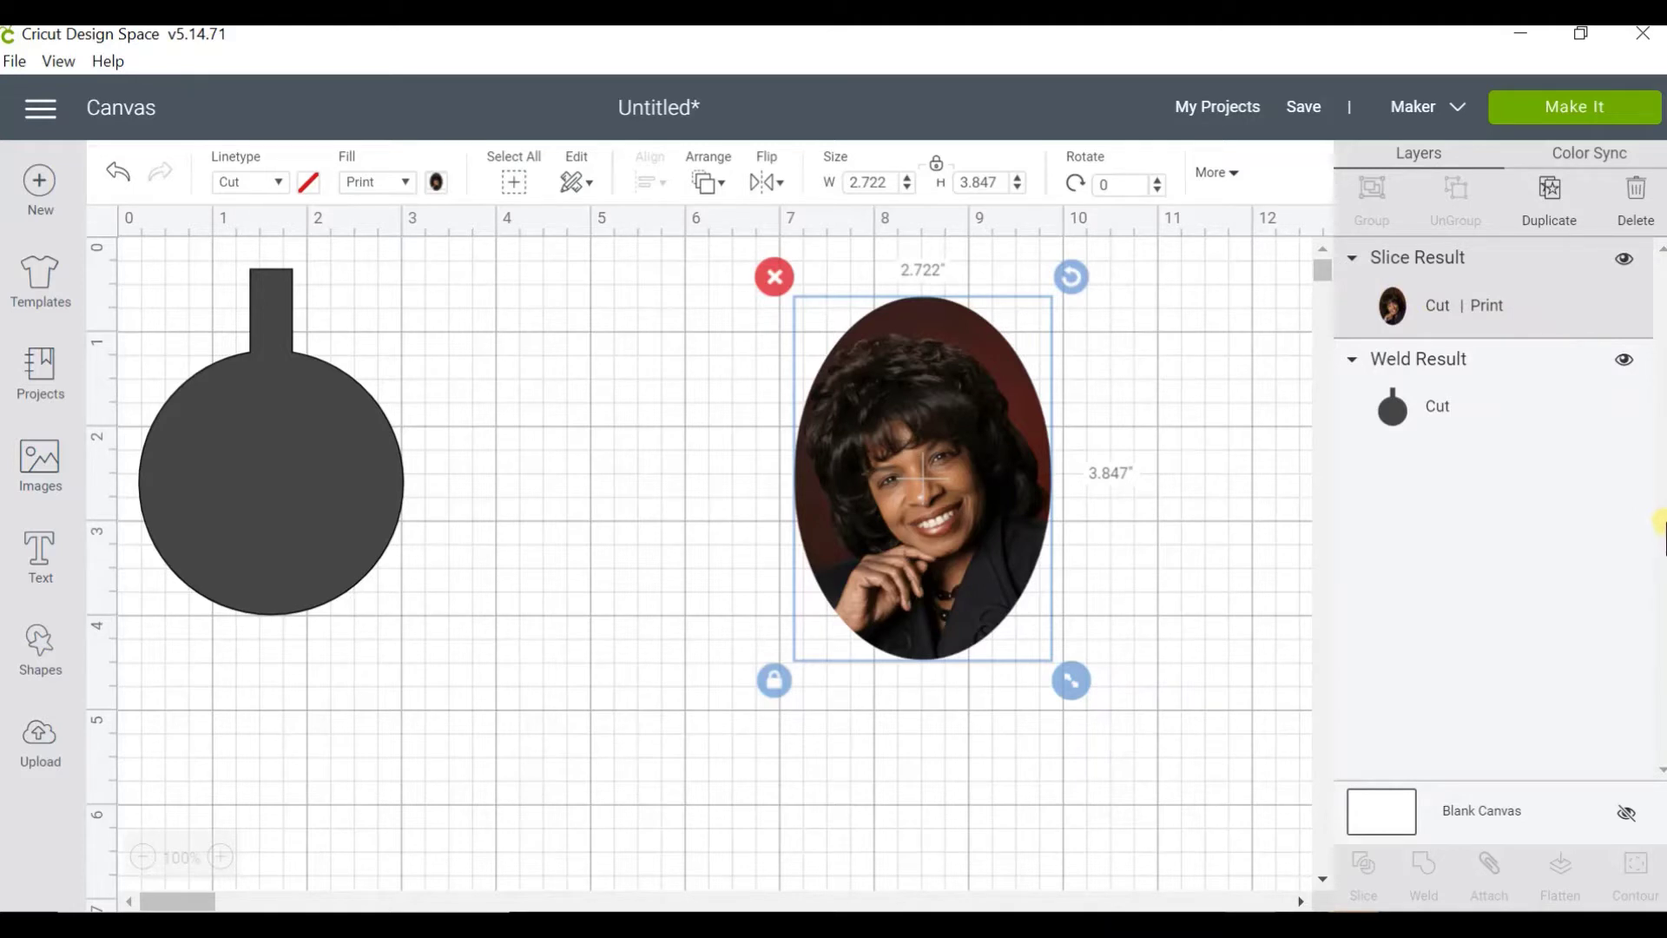
- Scale the oval portrait down to about 2.13 by 3.01 inches and space it well apart from the welded shape
{"action": "left_click", "coordinate": [924, 764]}
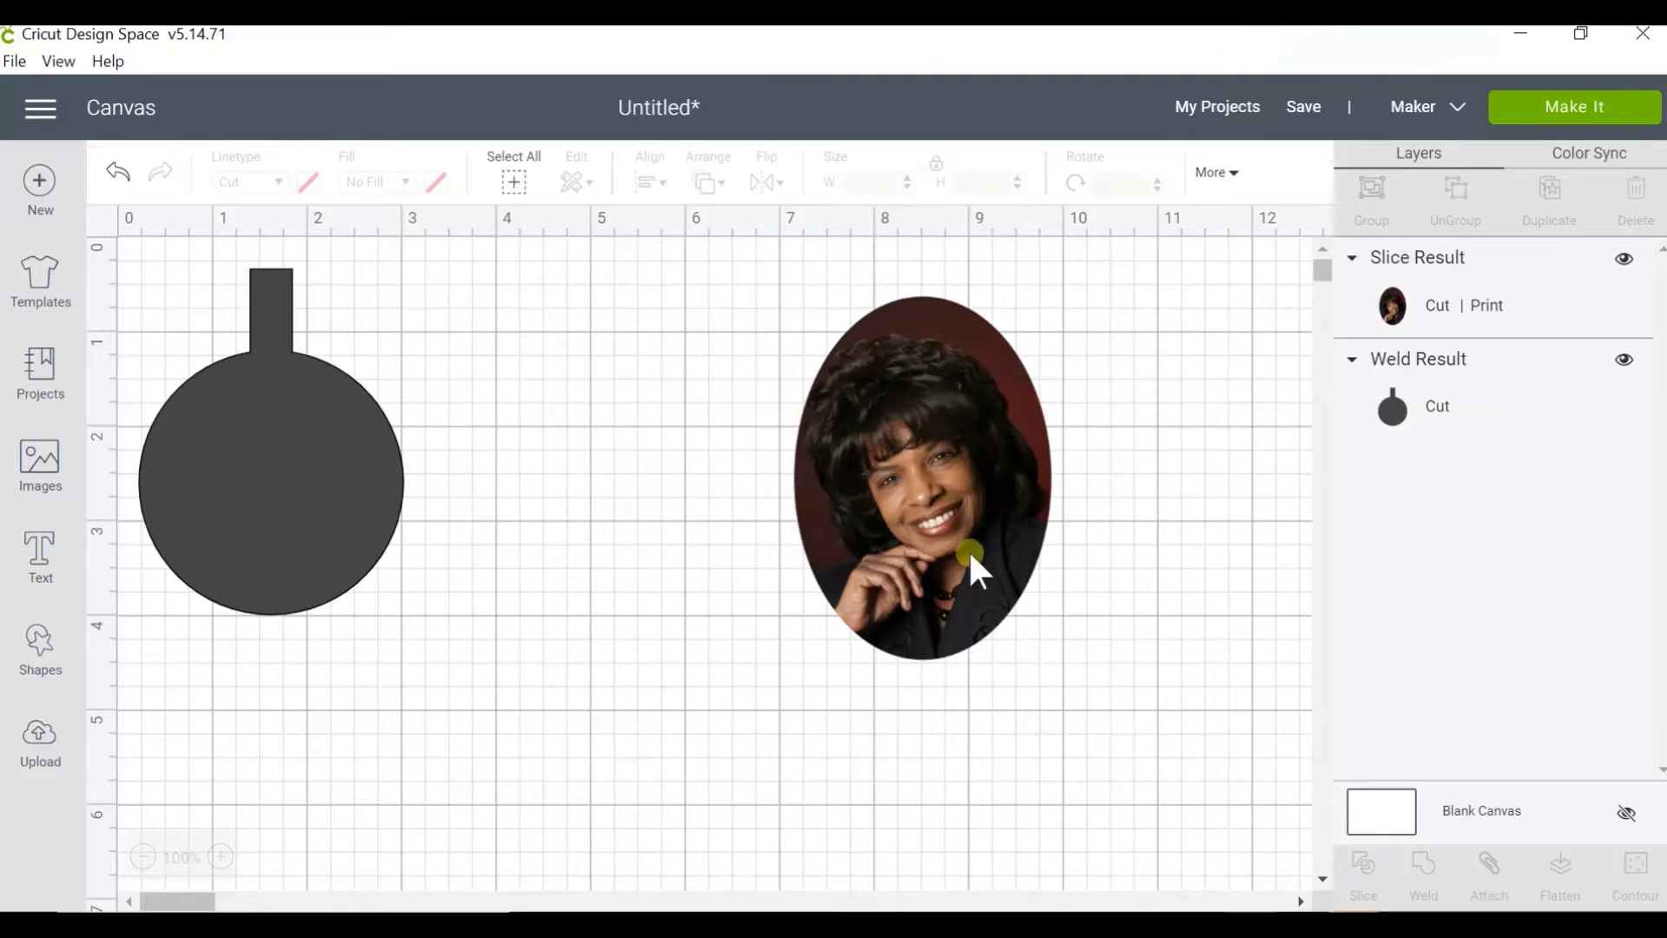
{"action": "left_click_drag", "start_coordinate": [940, 576], "coordinate": [1092, 590]}
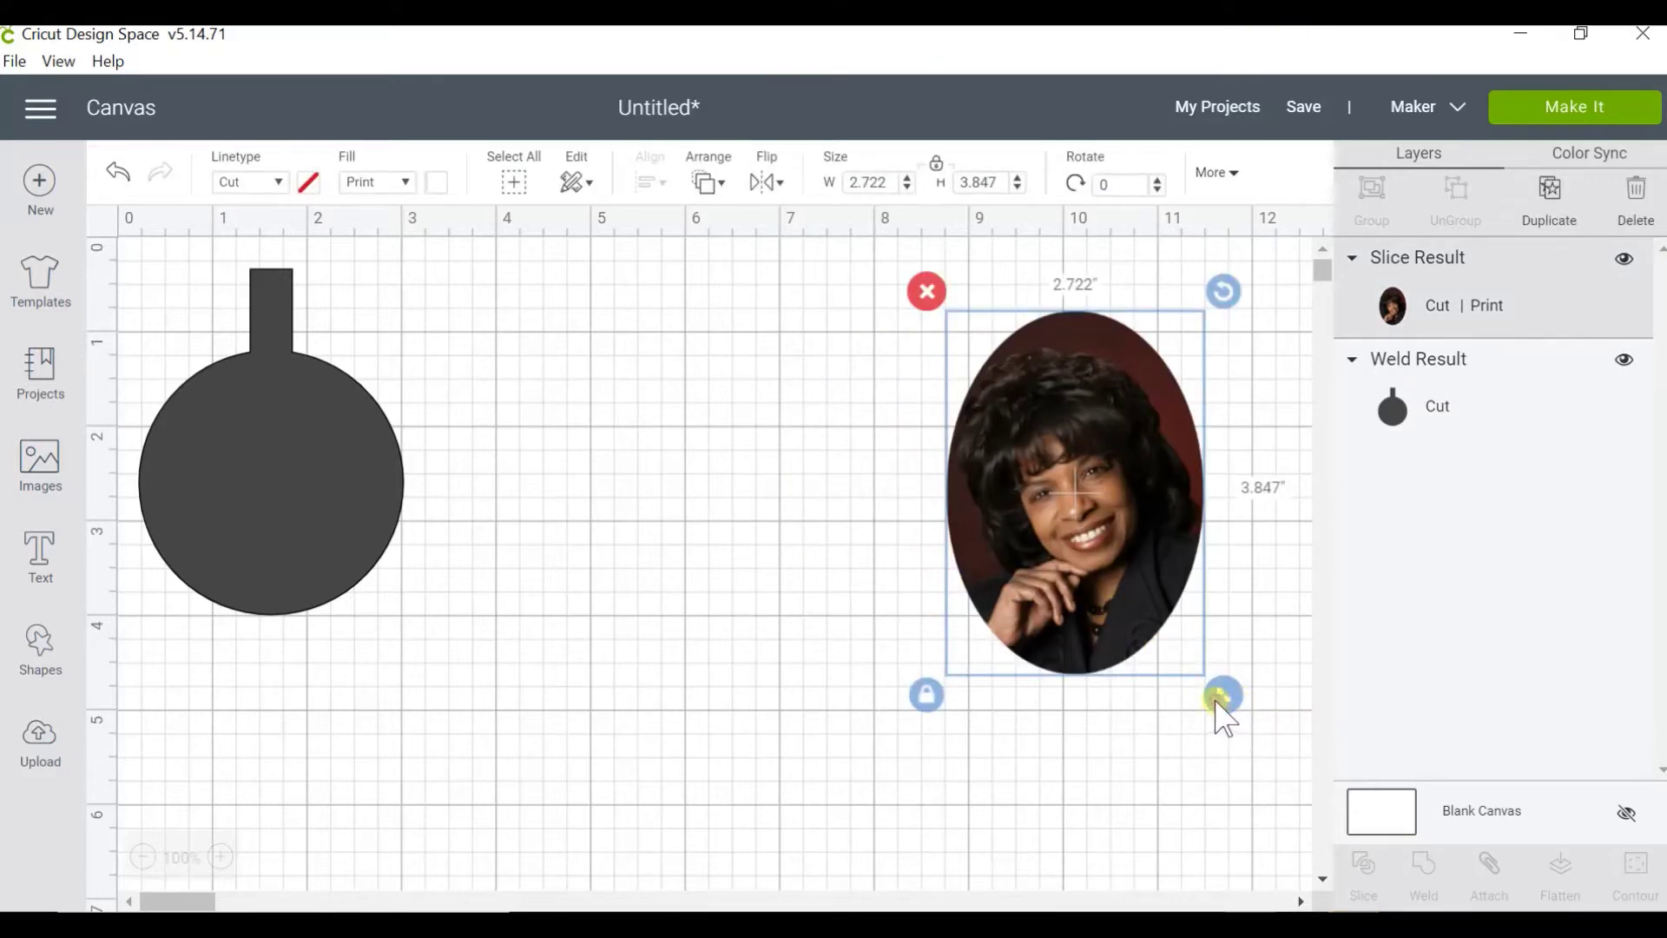
{"action": "left_click_drag", "start_coordinate": [1220, 694], "coordinate": [1168, 616]}
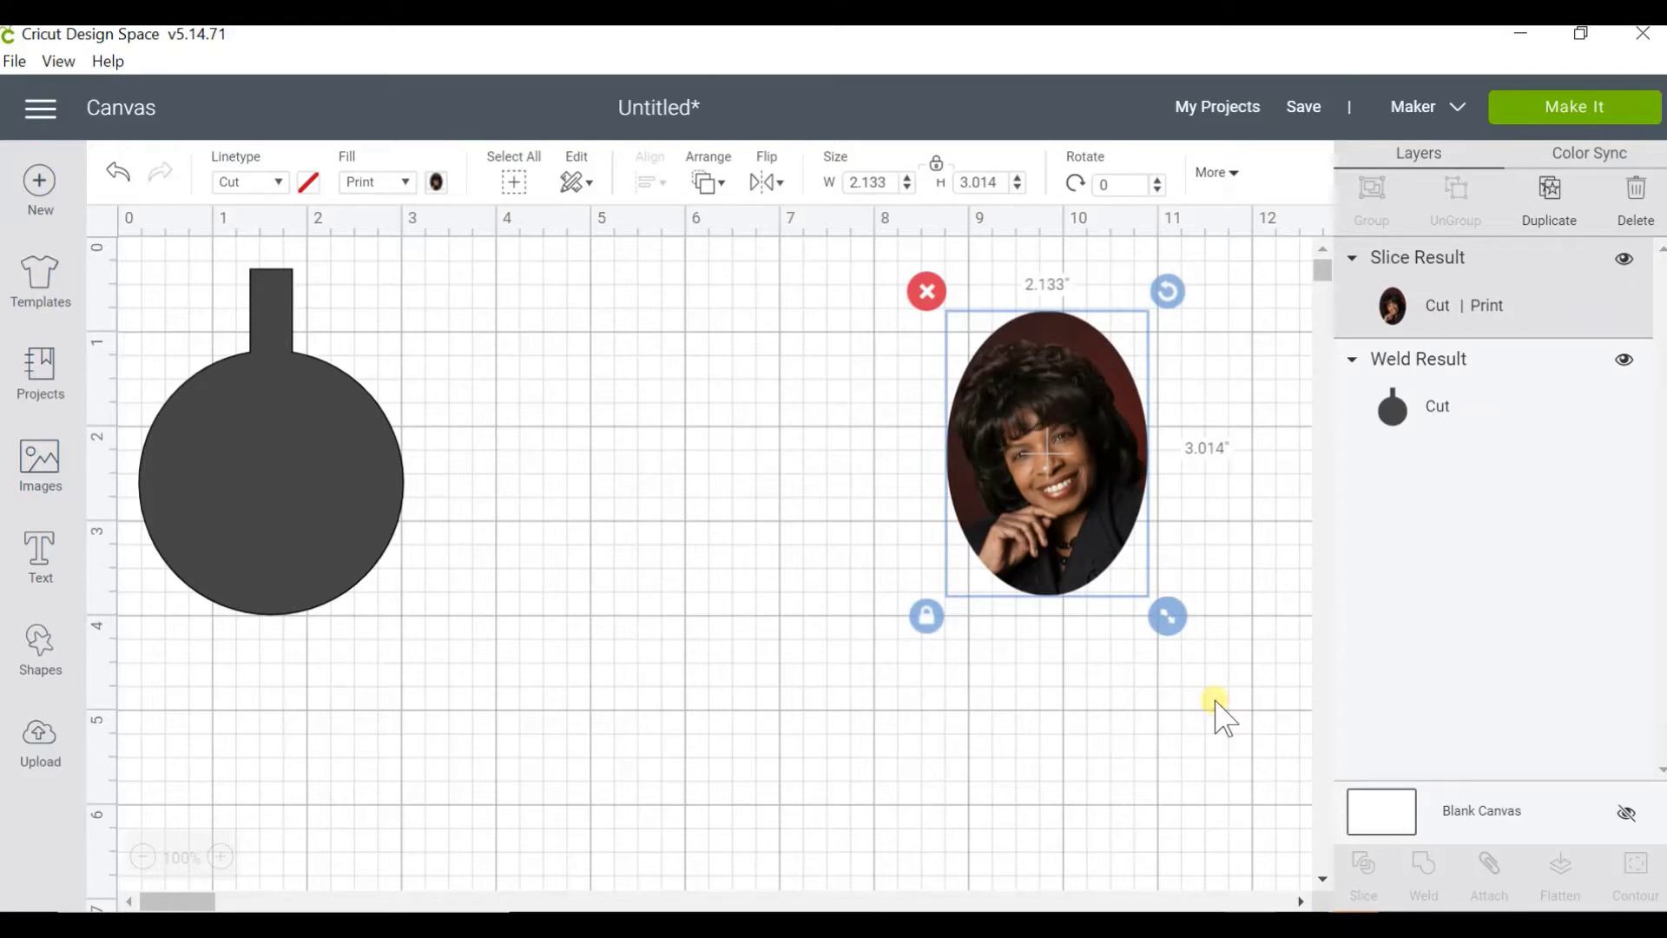
{"action": "left_click_drag", "start_coordinate": [1023, 502], "coordinate": [1134, 476]}
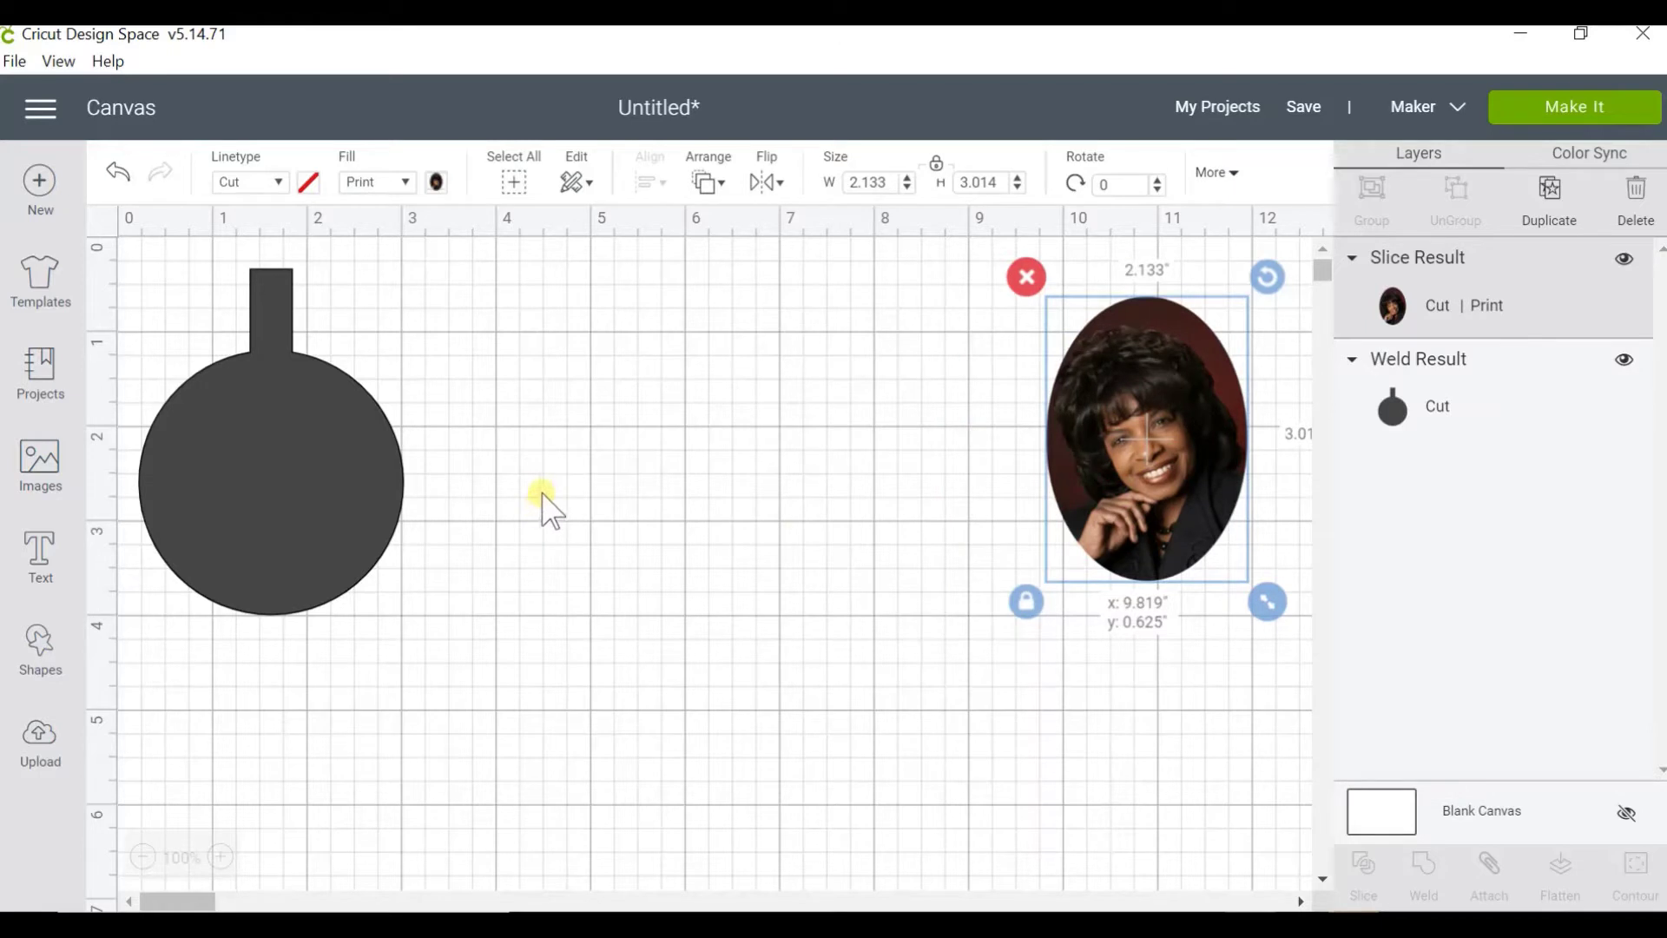
{"action": "left_click_drag", "start_coordinate": [283, 539], "coordinate": [339, 537]}
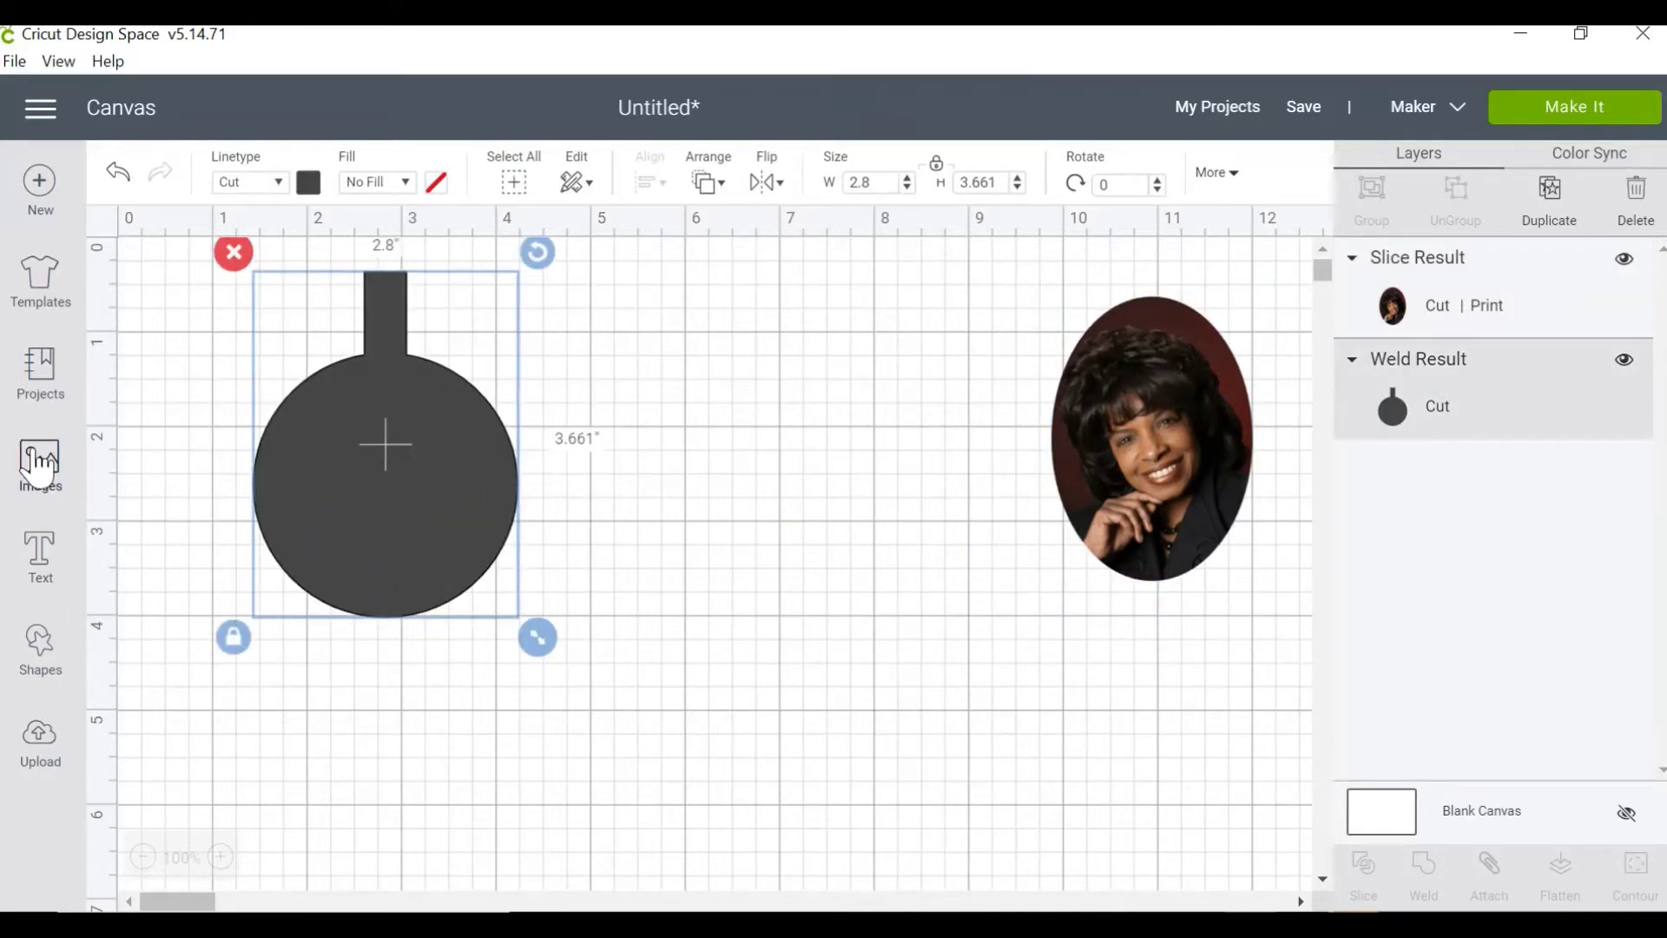
- Search the image library for "memorial" and filter the images by the Phrases type
{"action": "left_click", "coordinate": [1139, 312]}
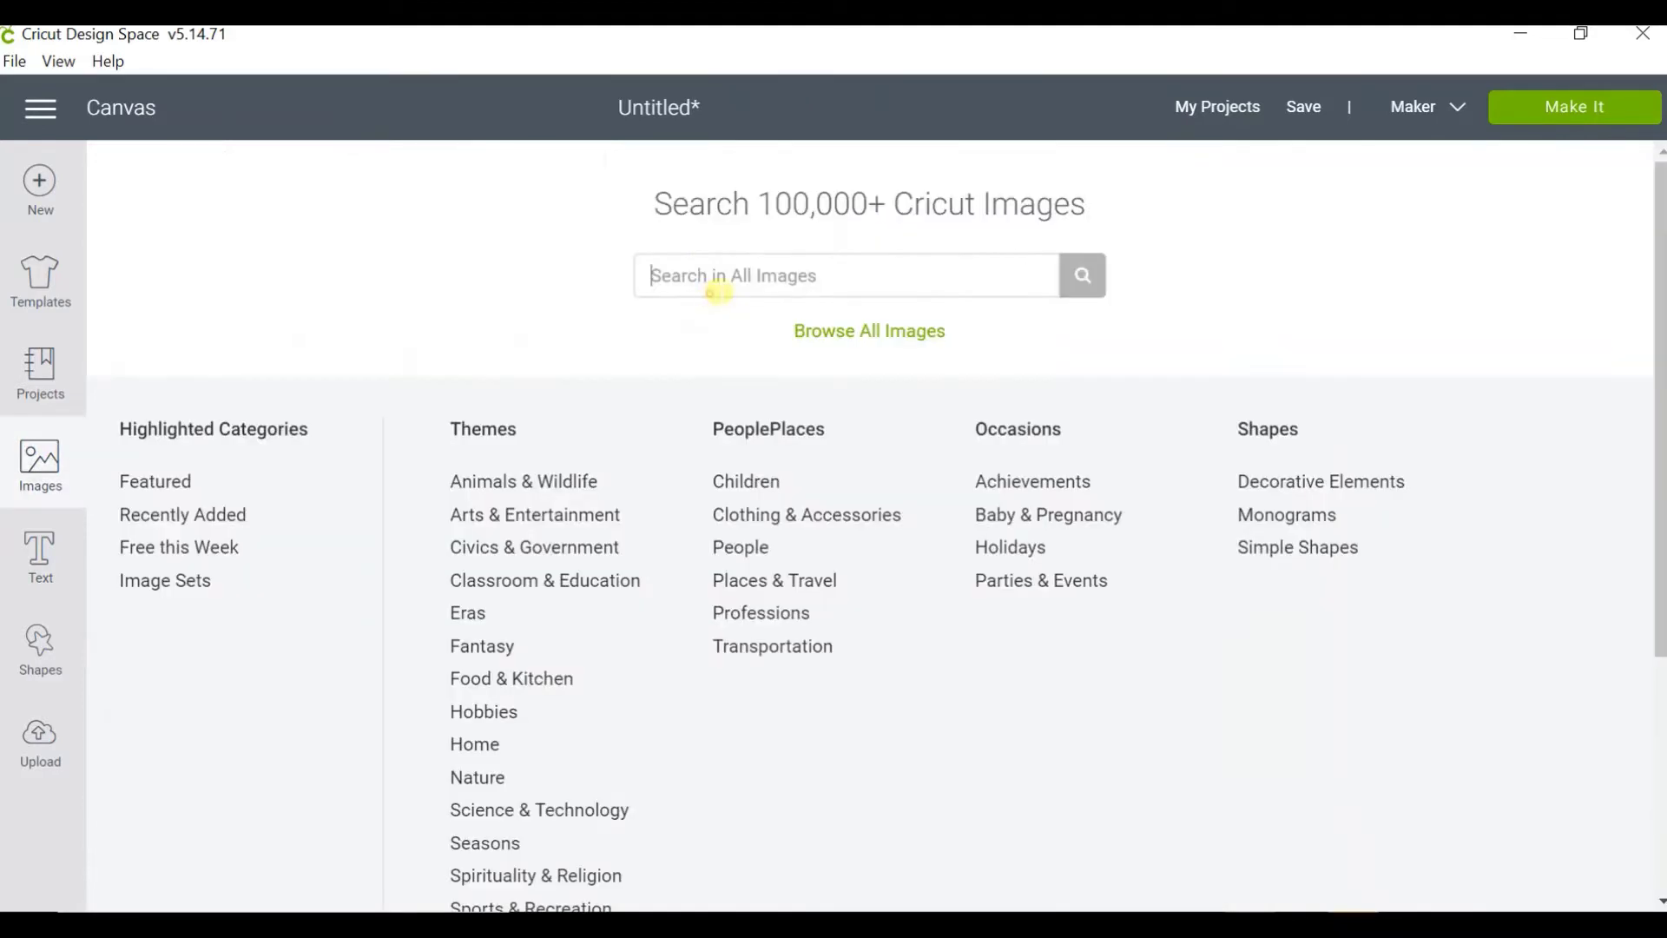
{"action": "type", "text": "memorial"}
{"action": "left_click", "coordinate": [1082, 276]}
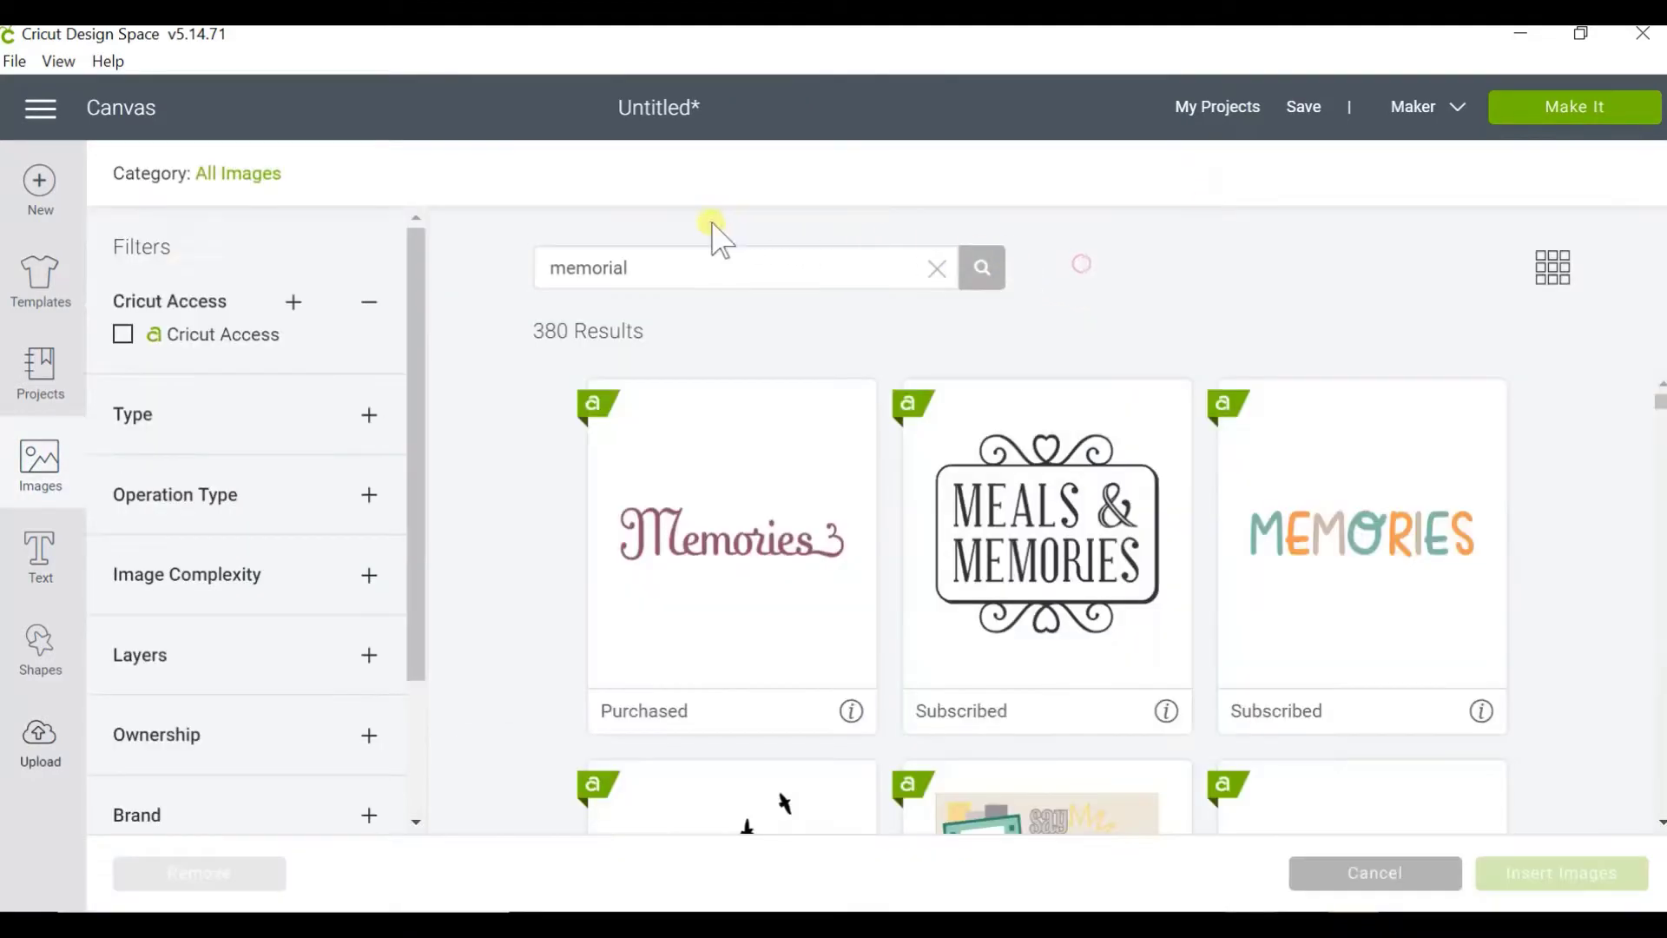
{"action": "left_click", "coordinate": [371, 415]}
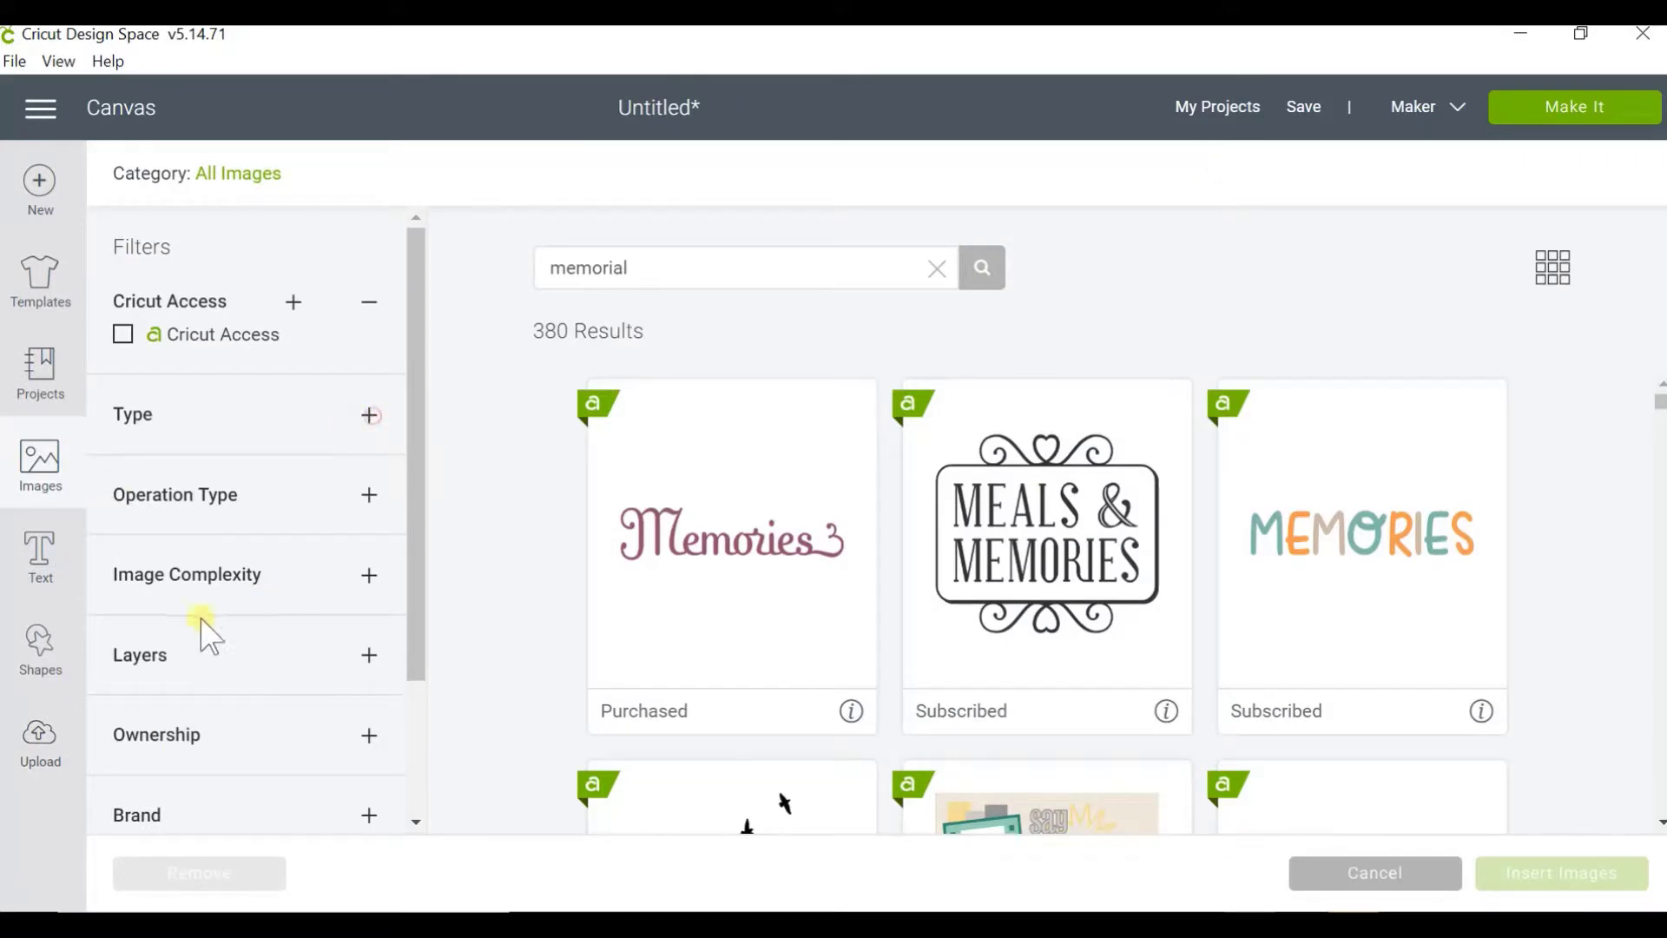
{"action": "left_click", "coordinate": [123, 474]}
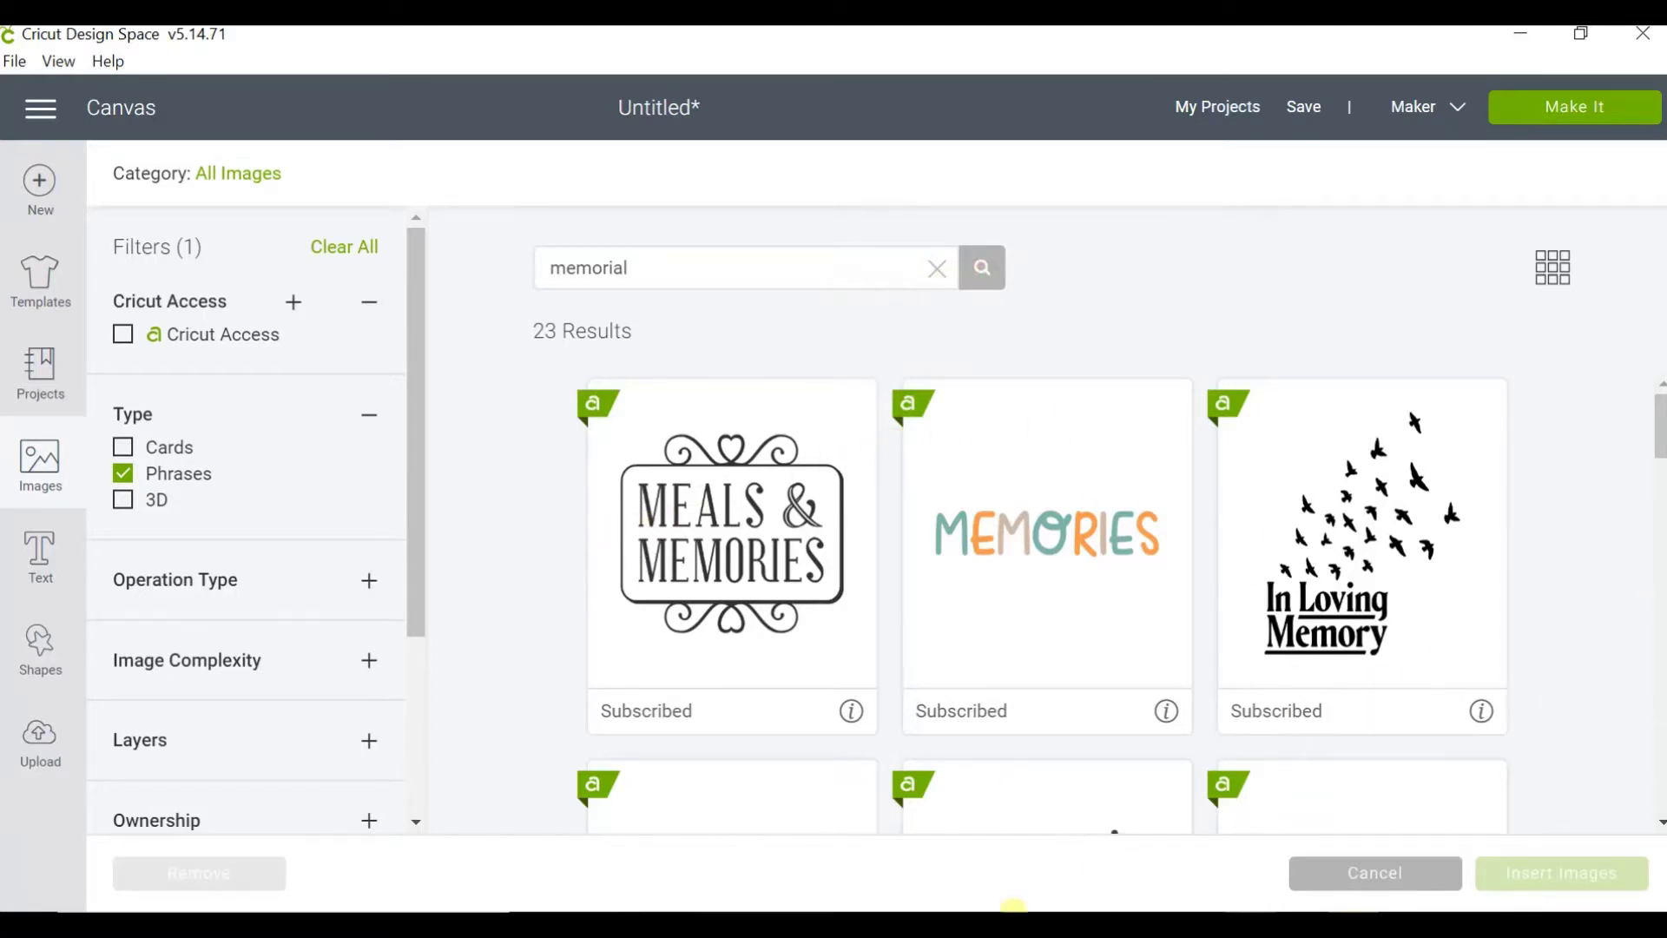
- Find the circular "Because Someone We Love Is in Heaven" phrase image in the results and insert it on the canvas
{"action": "scroll", "coordinate": [1077, 660], "scroll_direction": "down", "scroll_amount": 15}
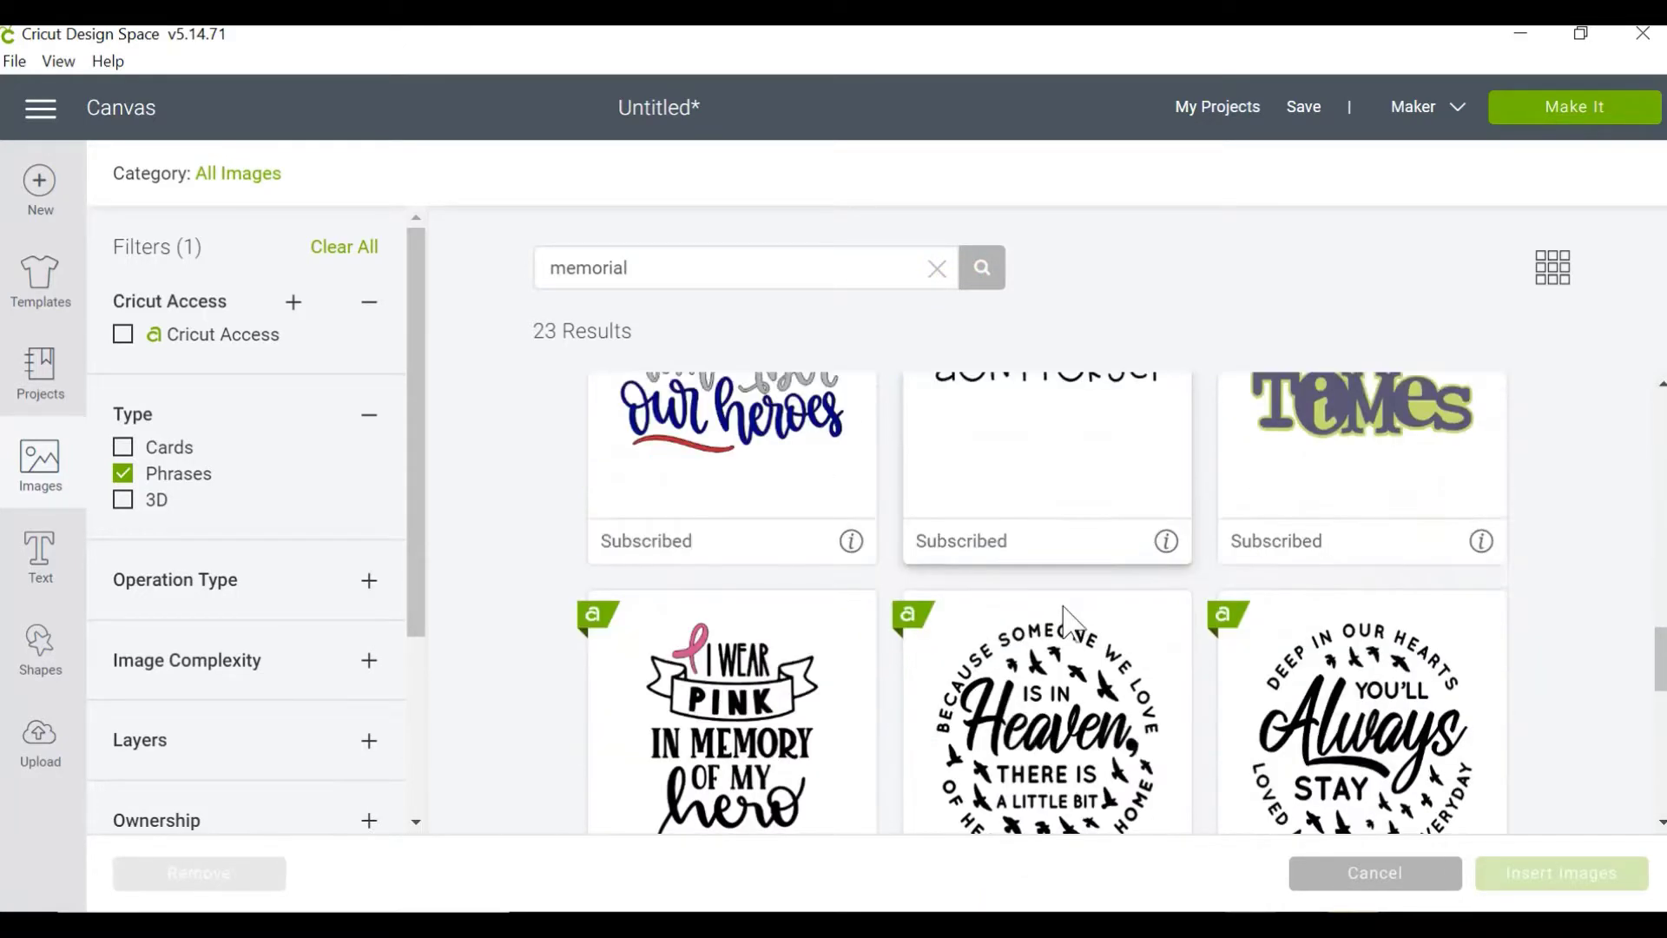
{"action": "scroll", "coordinate": [1071, 619], "scroll_direction": "down", "scroll_amount": 2}
{"action": "left_click", "coordinate": [1069, 625]}
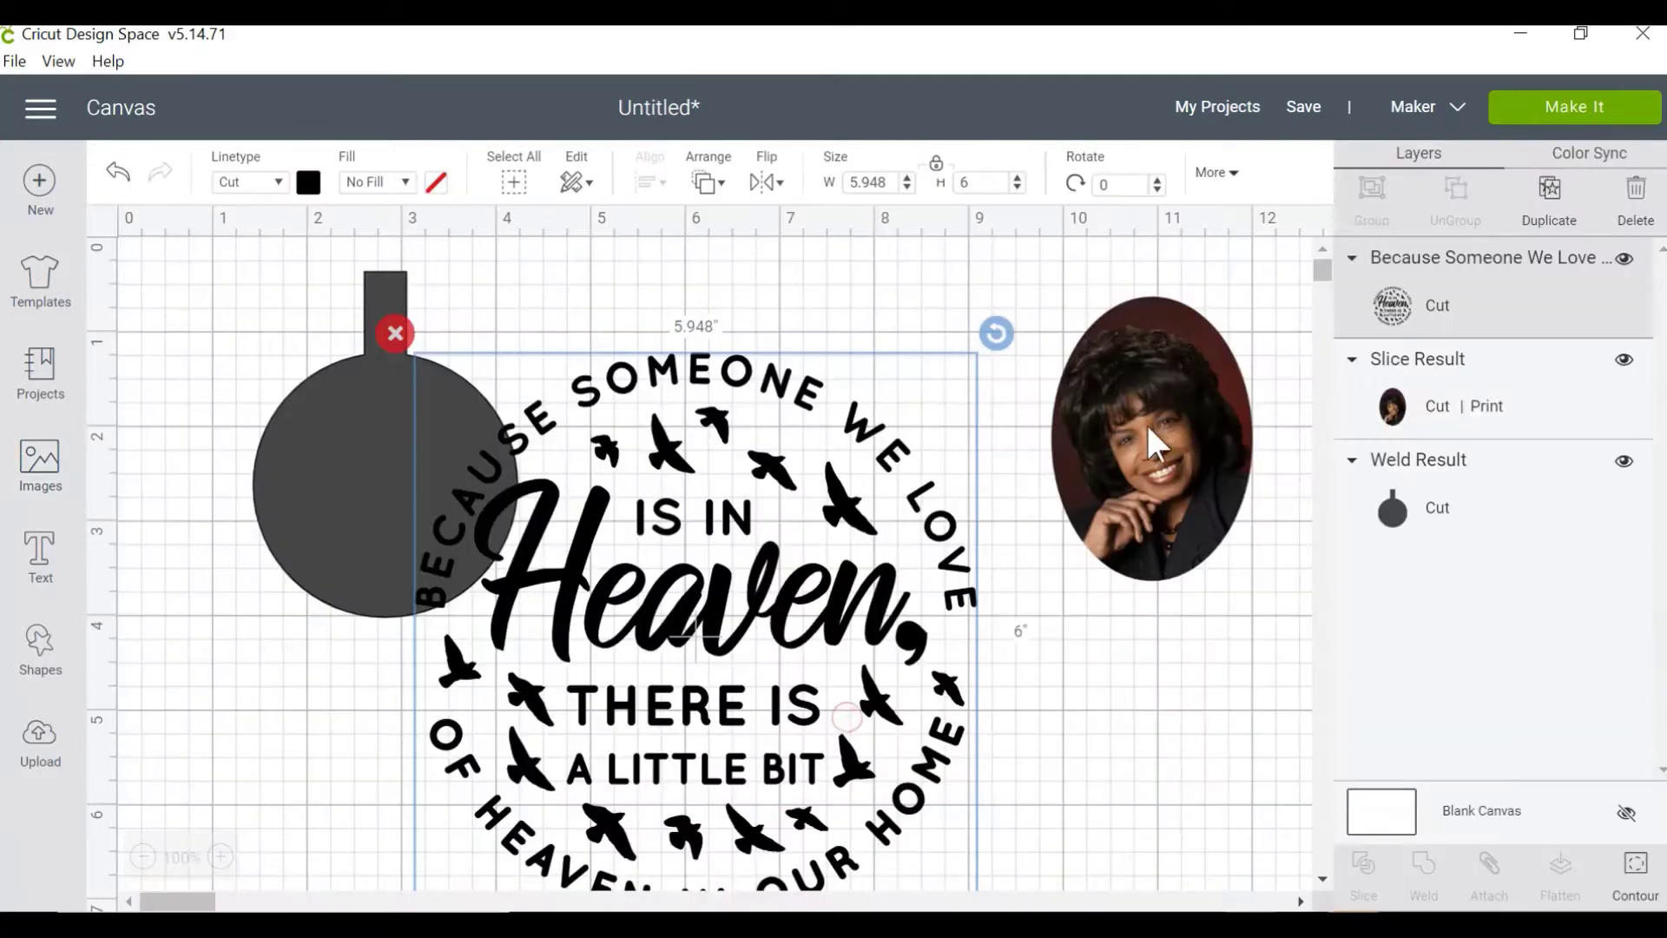
- Hide the oval portrait and the welded circle-and-bar shape so only the phrase image shows on the canvas
{"action": "left_click", "coordinate": [1160, 443]}
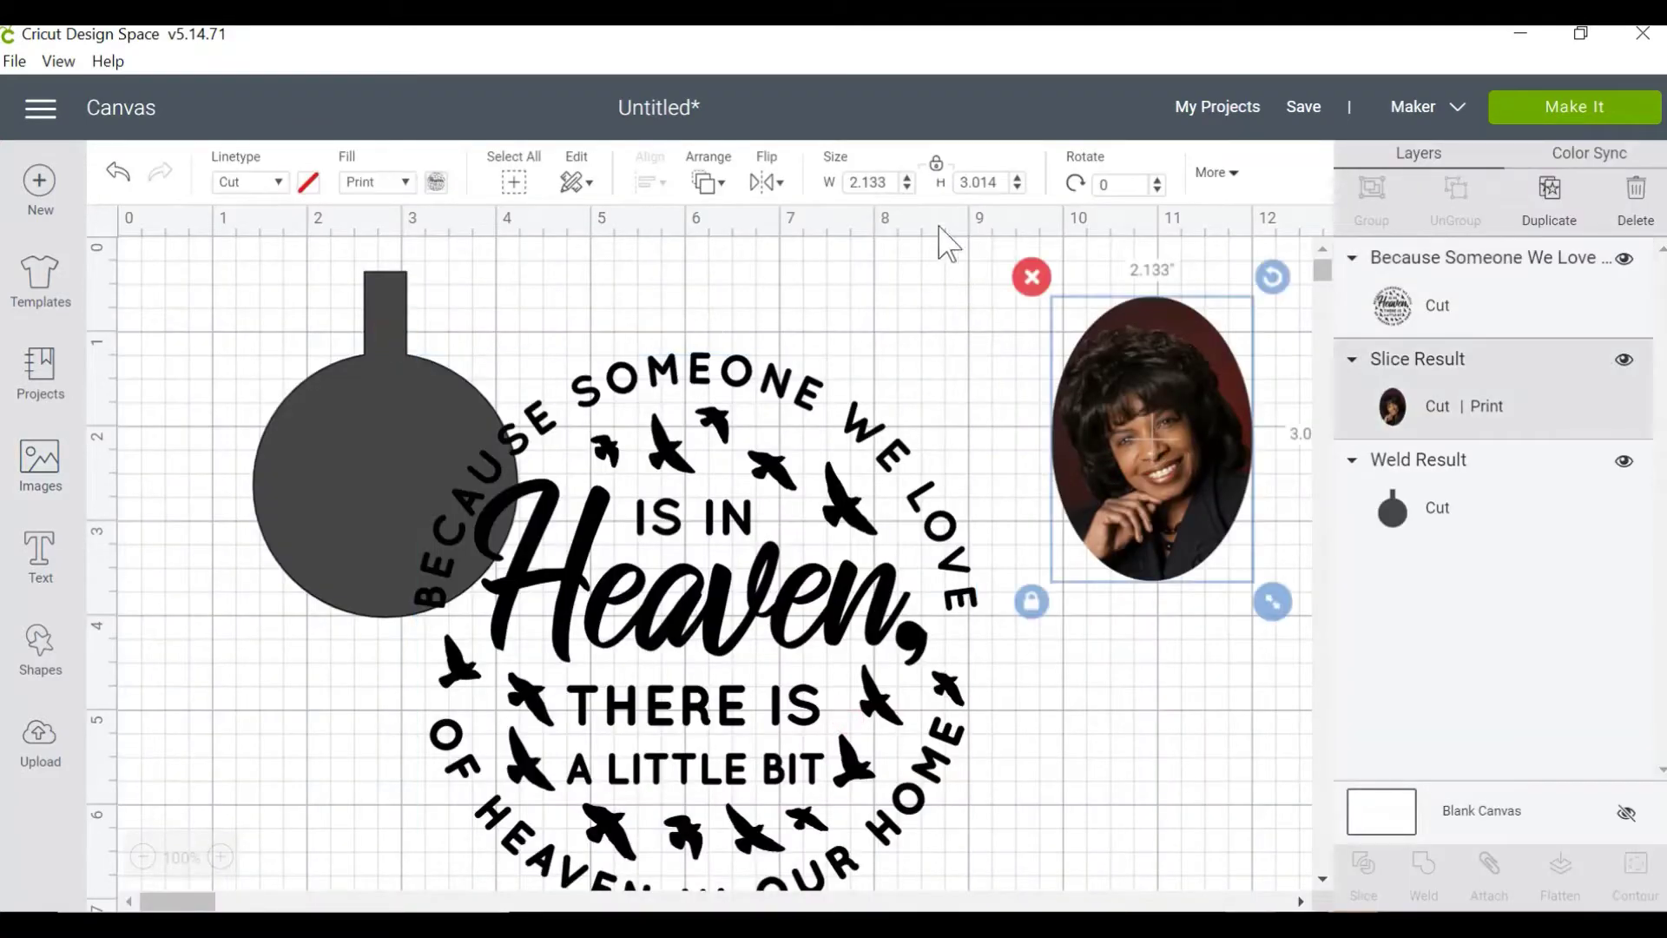
{"action": "left_click", "coordinate": [1625, 361]}
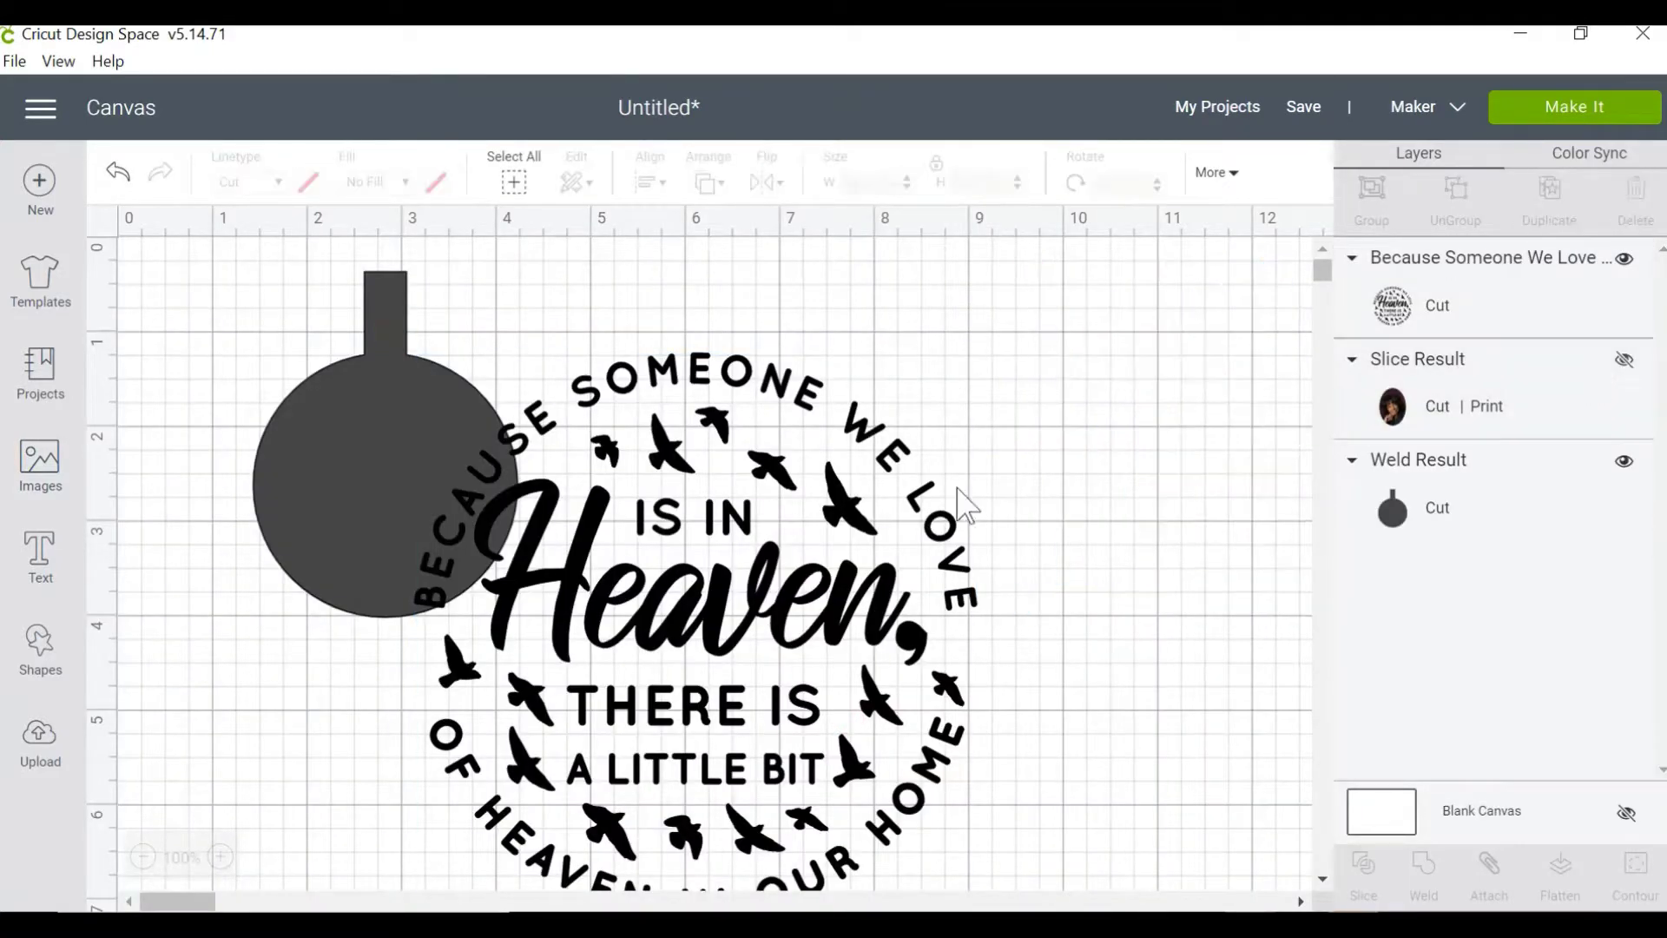
{"action": "left_click", "coordinate": [1449, 525]}
{"action": "left_click", "coordinate": [1624, 360]}
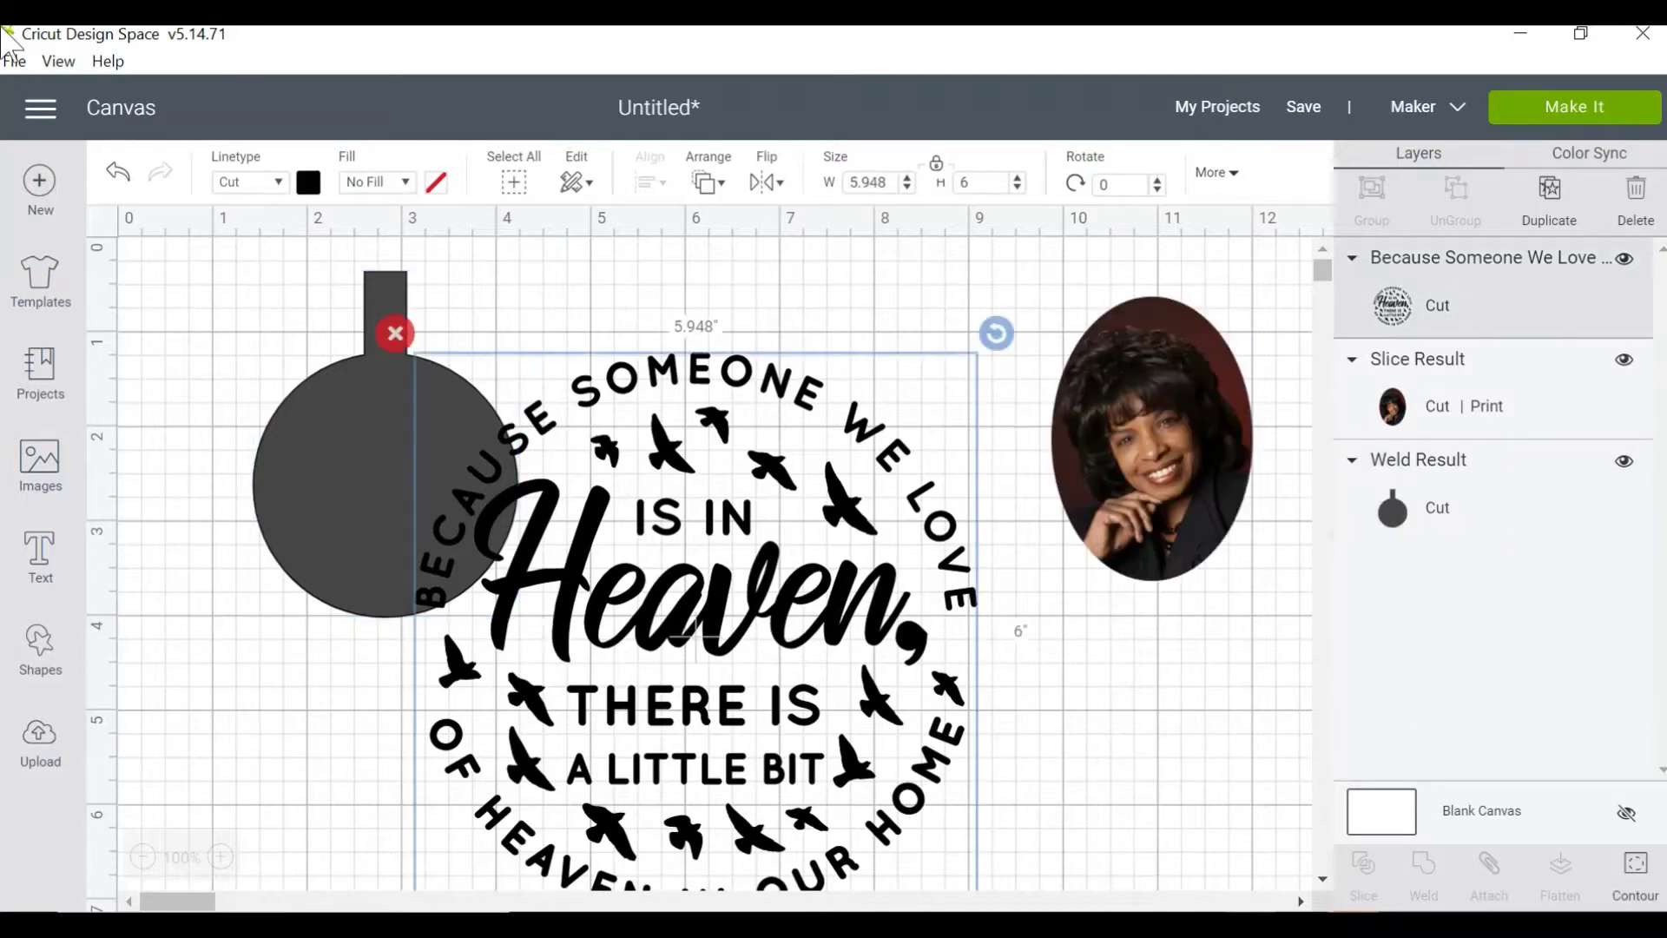
{"action": "left_click", "coordinate": [1625, 359]}
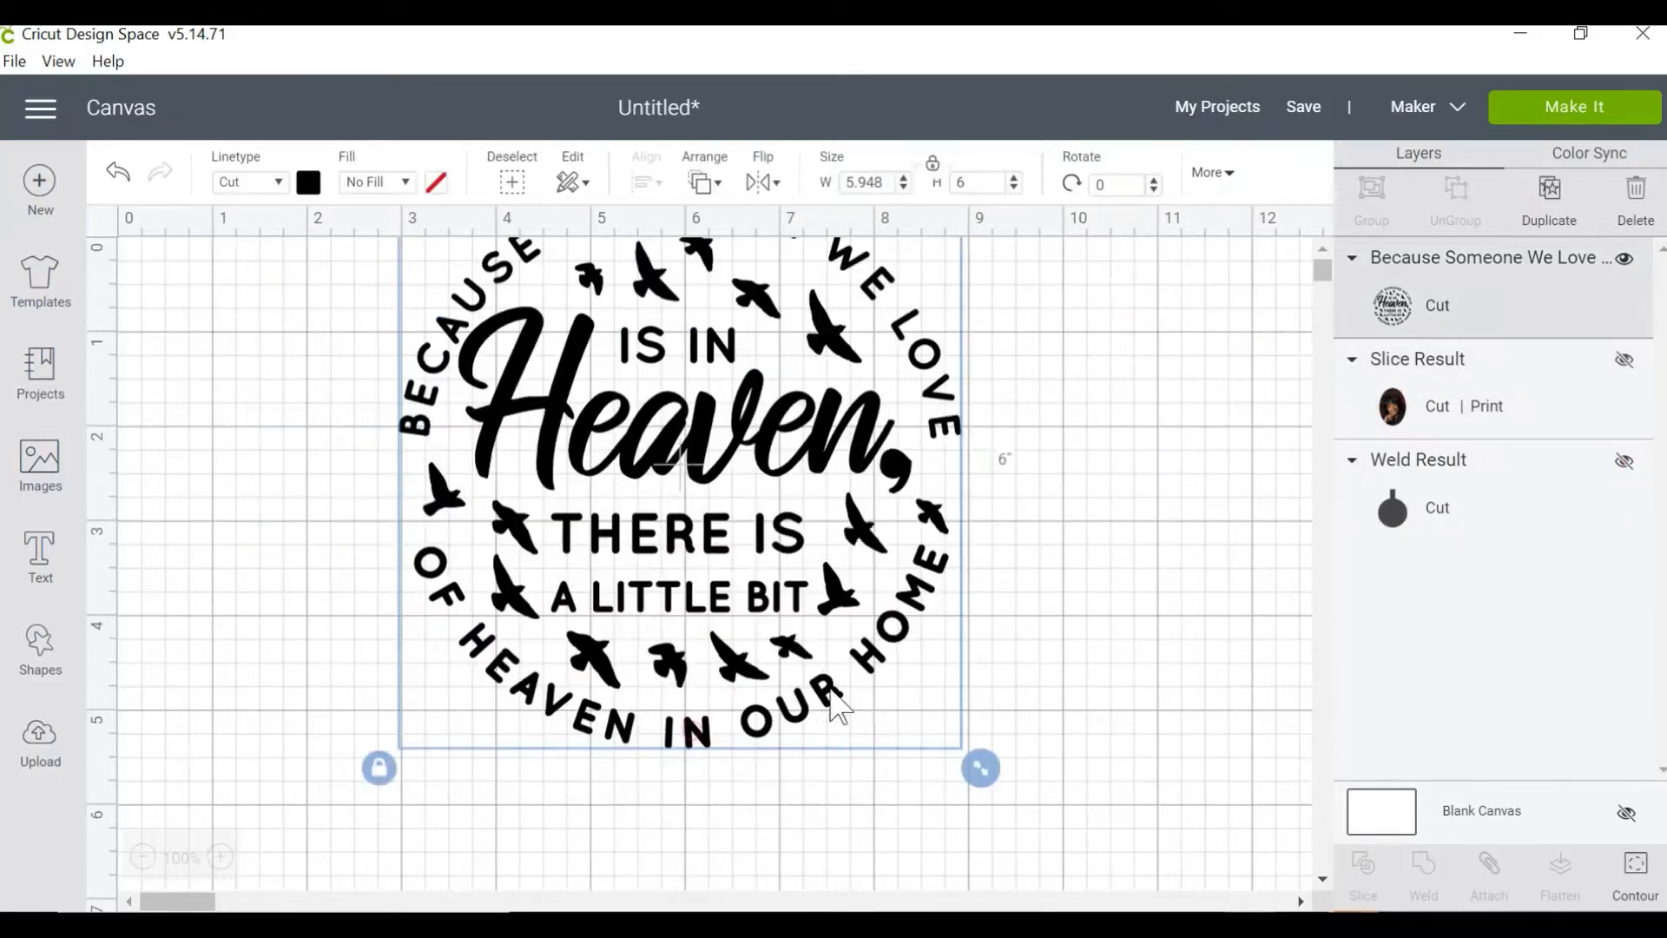
- Scale the phrase image down to about 2.67 by 2.69 inches and move it near the canvas's upper-left corner
{"action": "scroll", "coordinate": [987, 781], "scroll_direction": "up", "scroll_amount": 1}
{"action": "left_click_drag", "start_coordinate": [980, 825], "coordinate": [888, 732]}
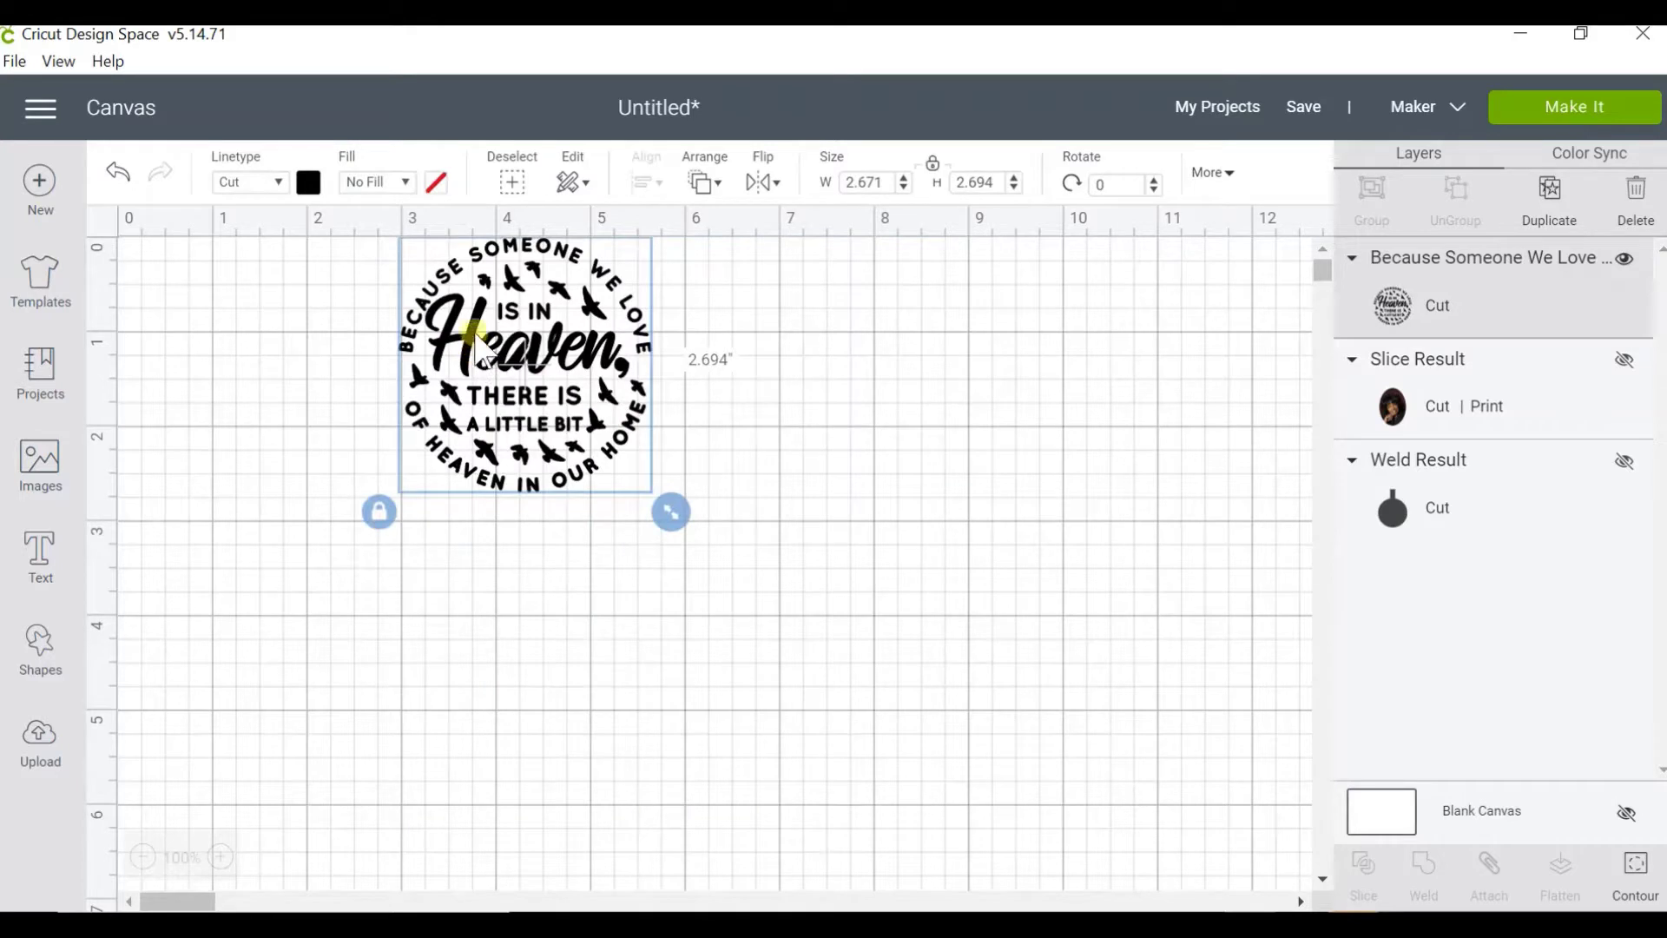
{"action": "left_click", "coordinate": [477, 253]}
{"action": "left_click_drag", "start_coordinate": [578, 345], "coordinate": [359, 506]}
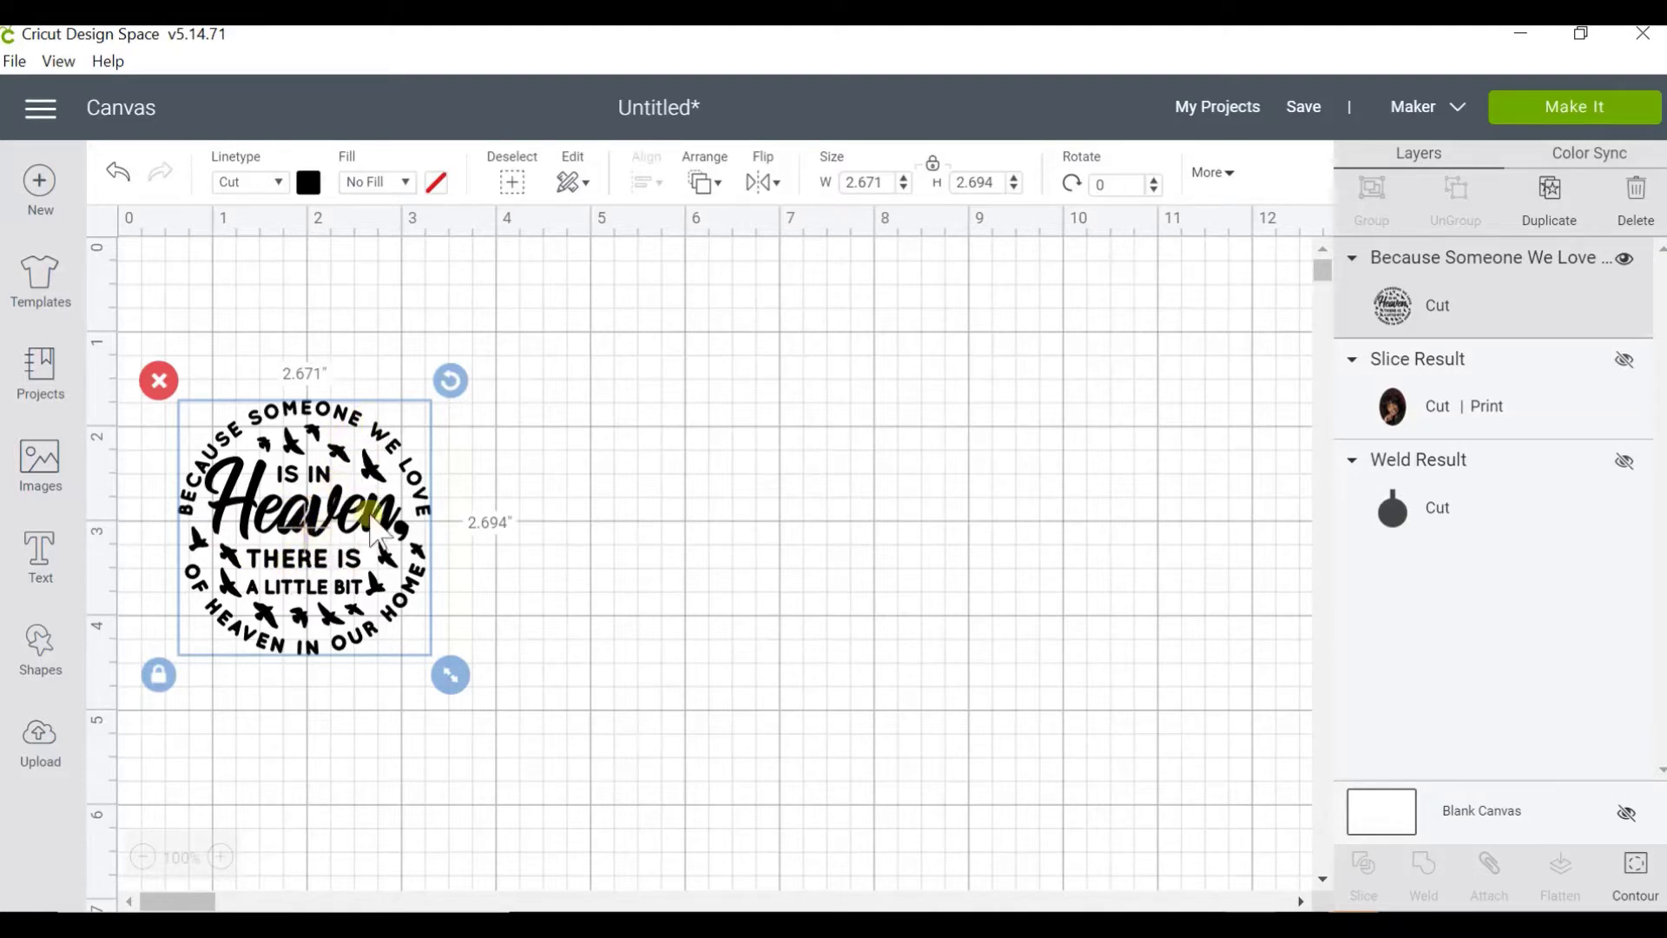
{"action": "left_click_drag", "start_coordinate": [340, 582], "coordinate": [322, 476]}
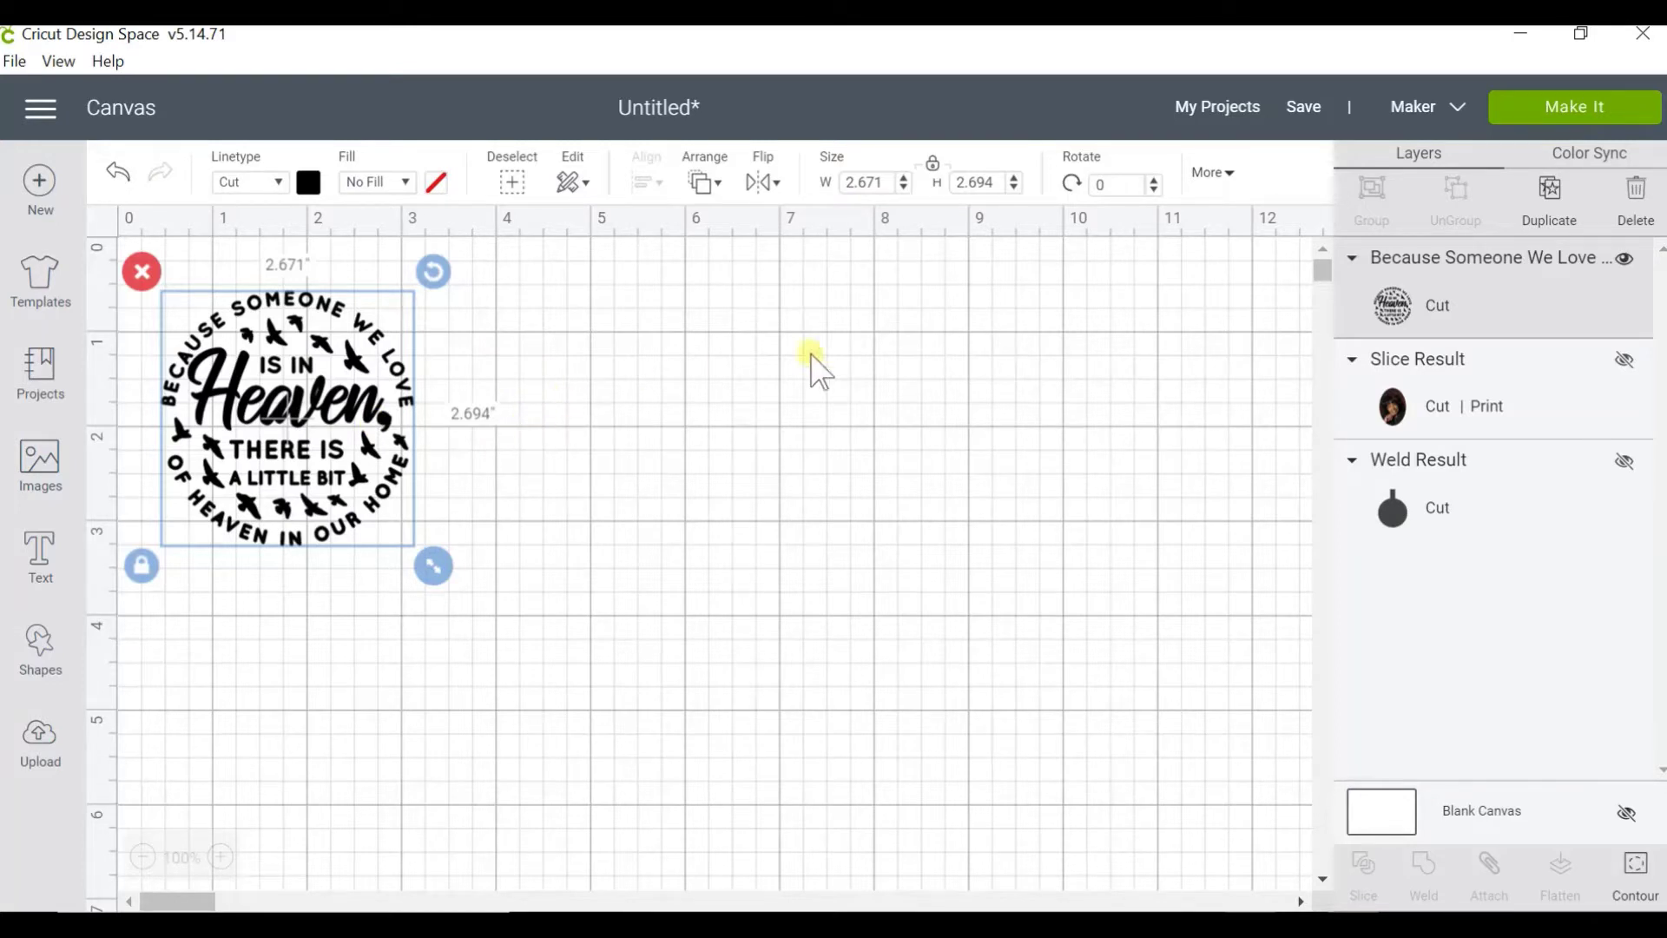
- Duplicate the phrase image twice and space the three copies out in a horizontal row
{"action": "left_click", "coordinate": [1551, 204]}
{"action": "left_click", "coordinate": [1568, 206]}
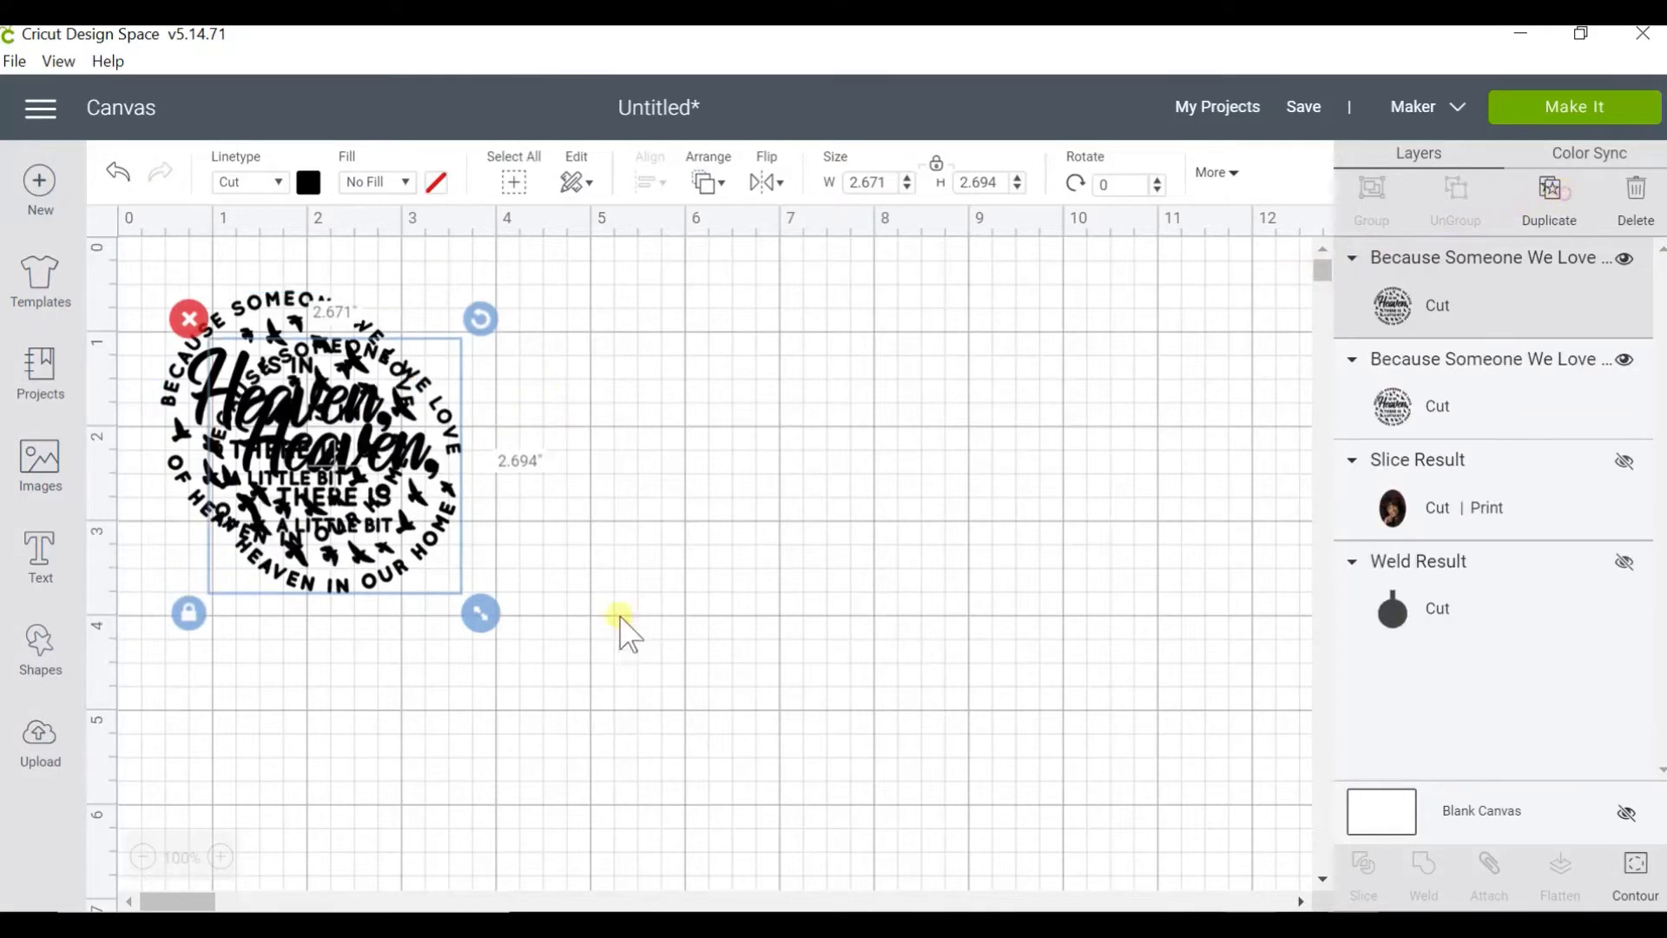
{"action": "left_click", "coordinate": [734, 491]}
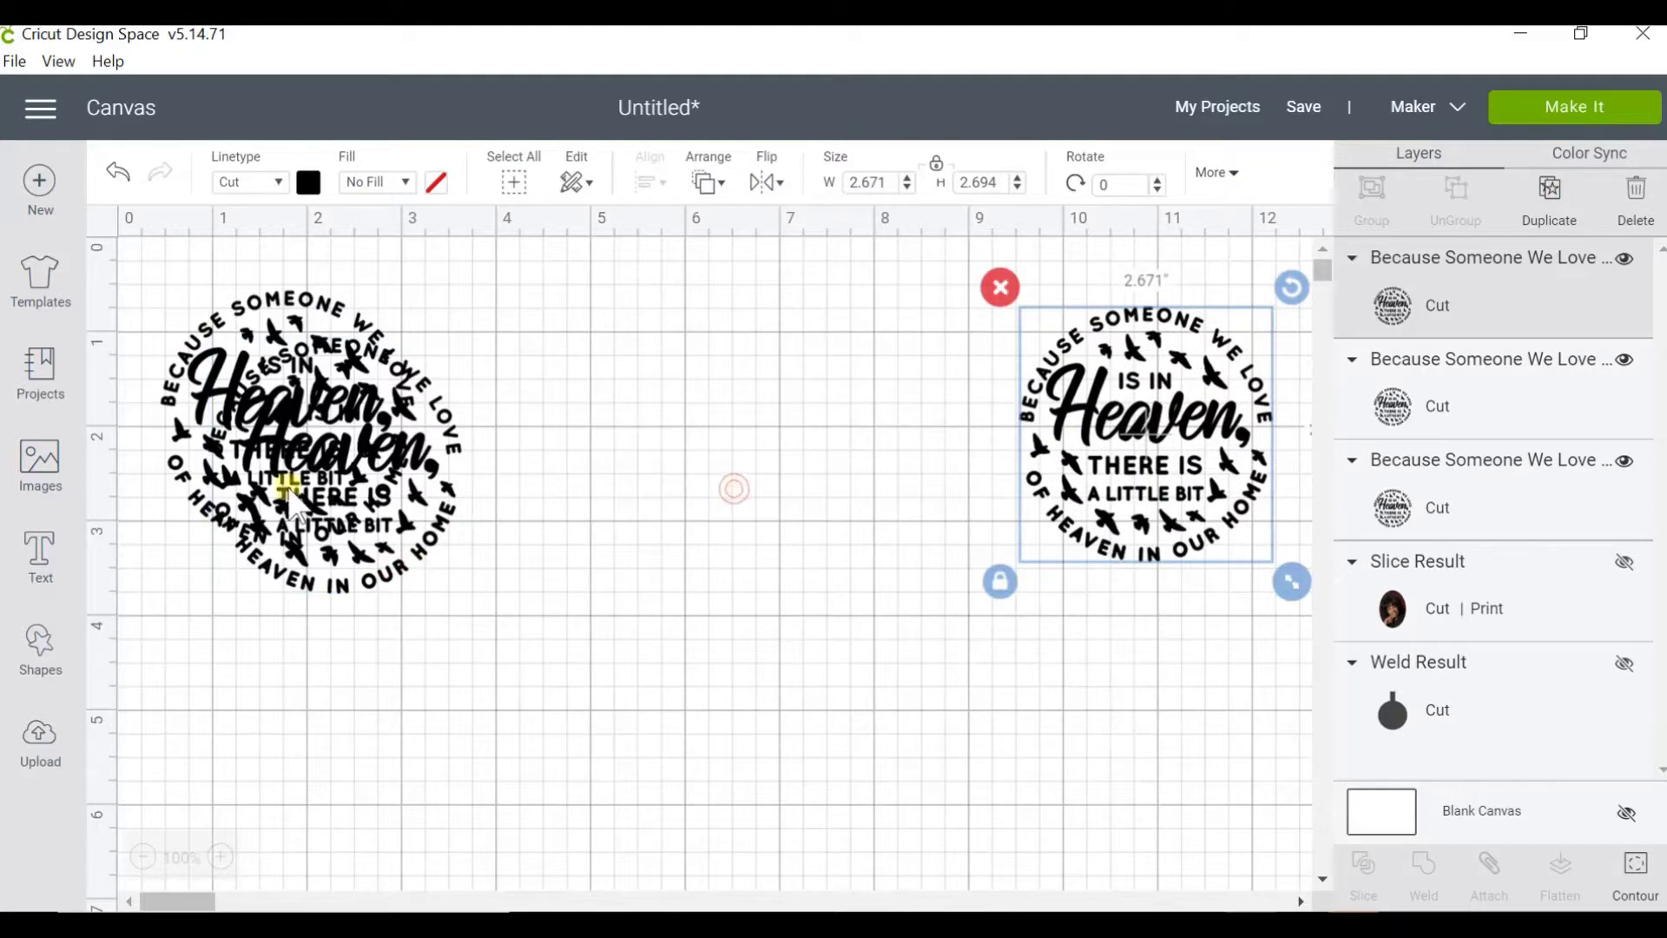
{"action": "left_click_drag", "start_coordinate": [338, 482], "coordinate": [711, 413]}
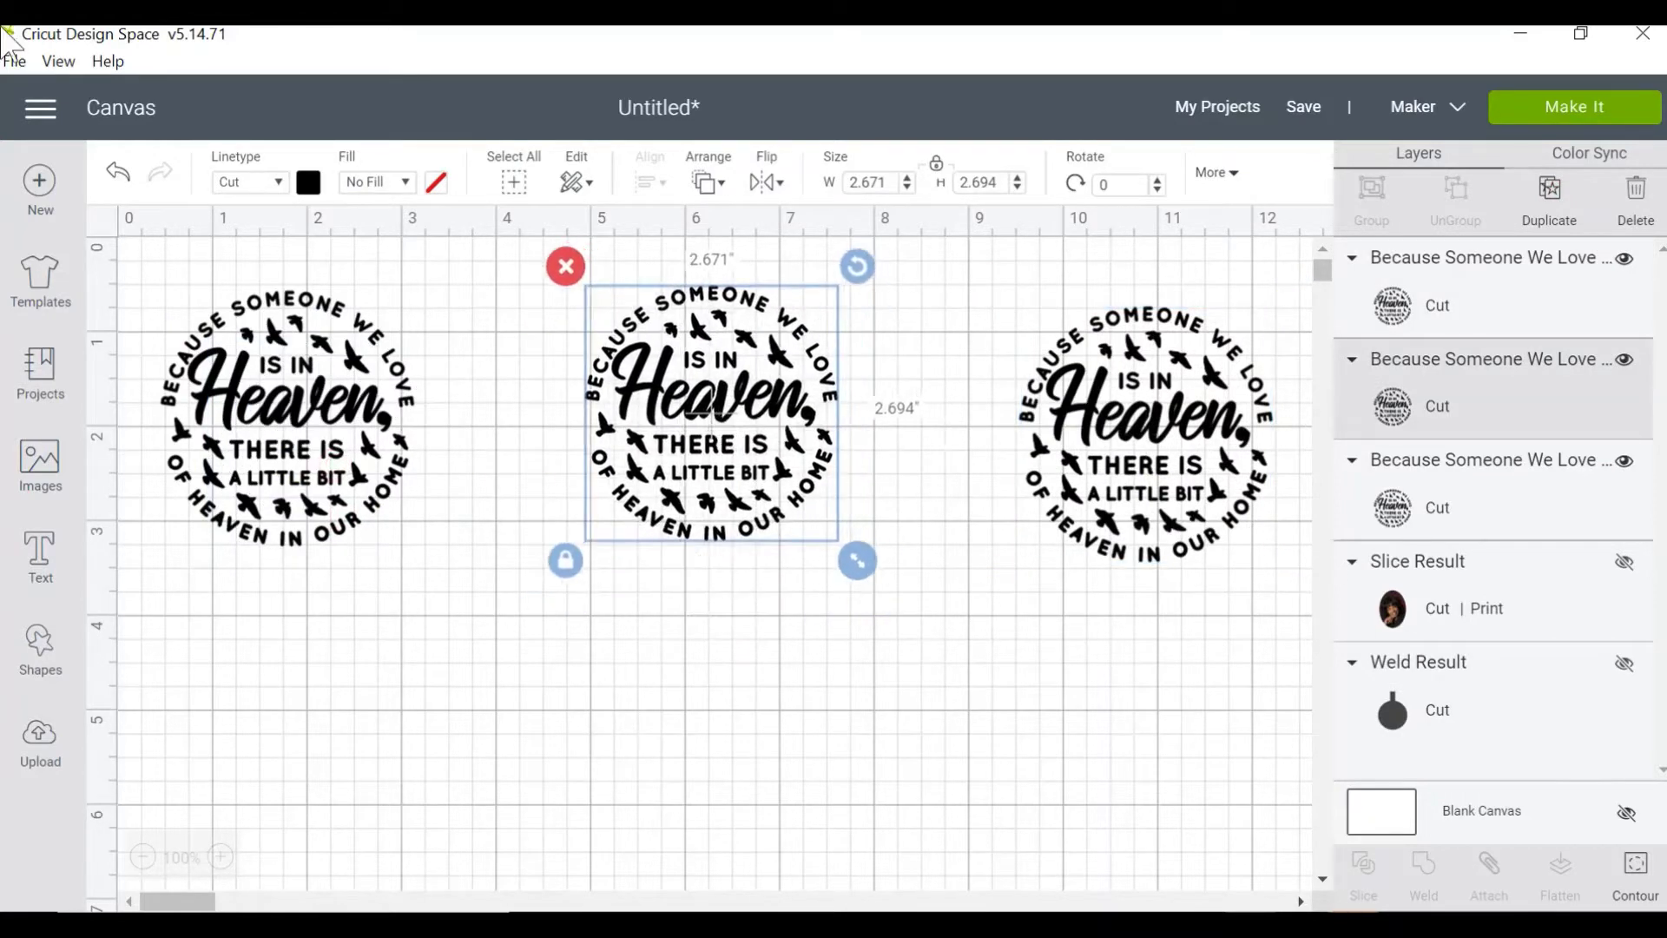
{"action": "left_click_drag", "start_coordinate": [1068, 469], "coordinate": [1007, 451]}
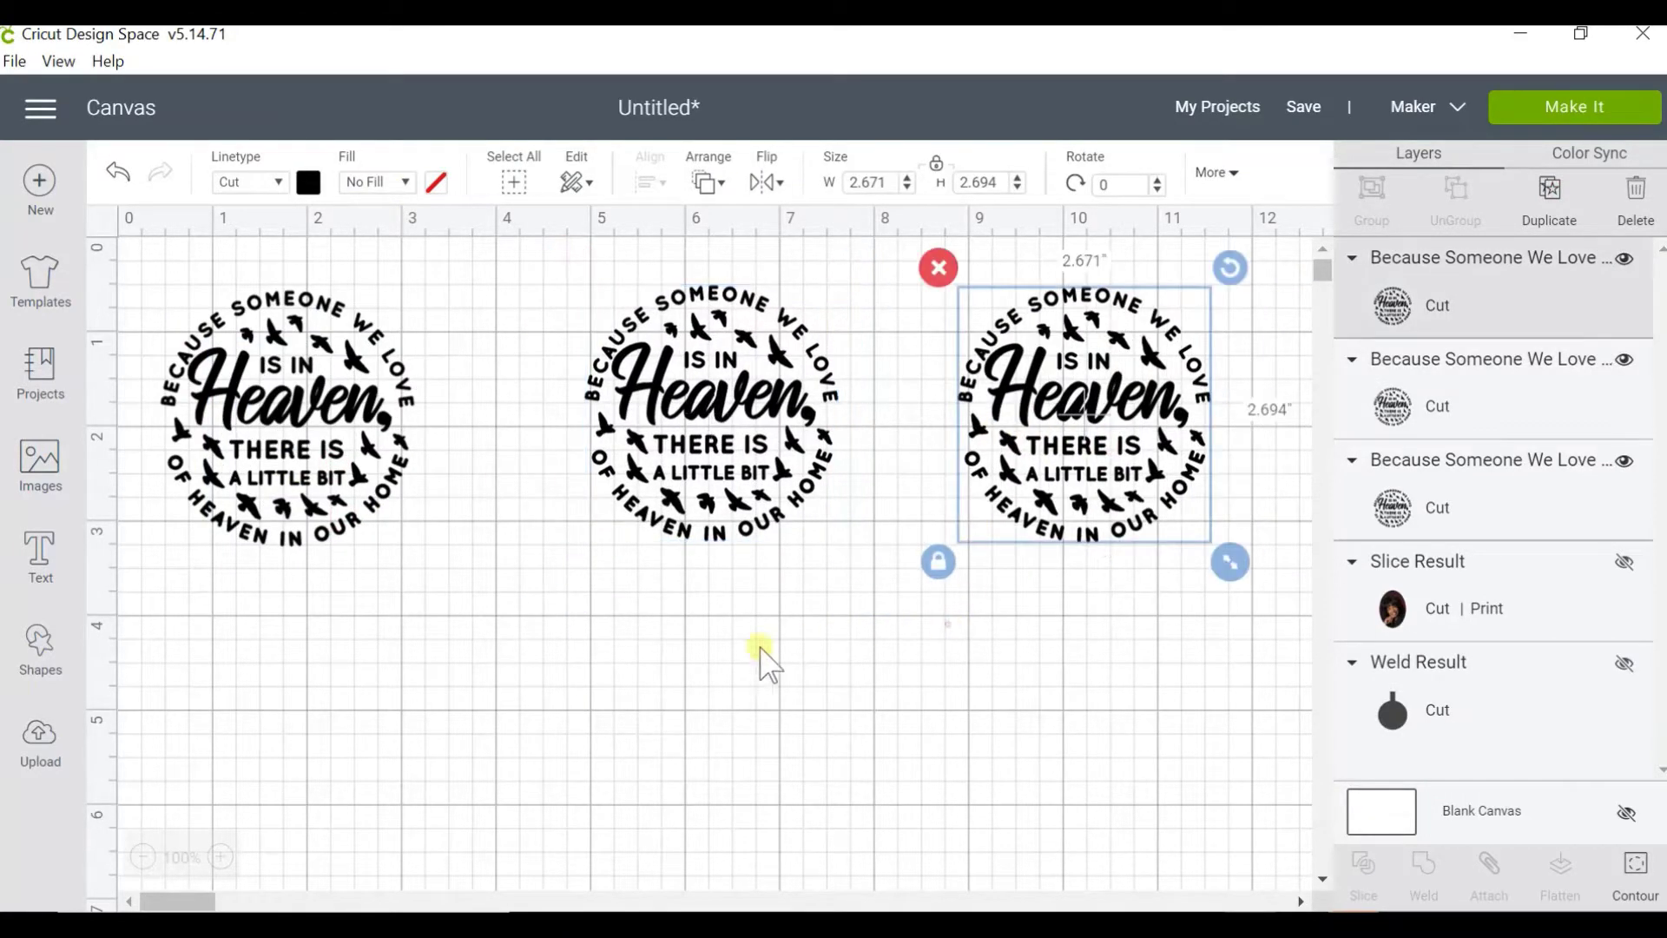
- Hide the contours of "Heaven,", "THERE IS" and the two birds at their right end in the leftmost phrase copy
{"action": "left_click", "coordinate": [295, 465]}
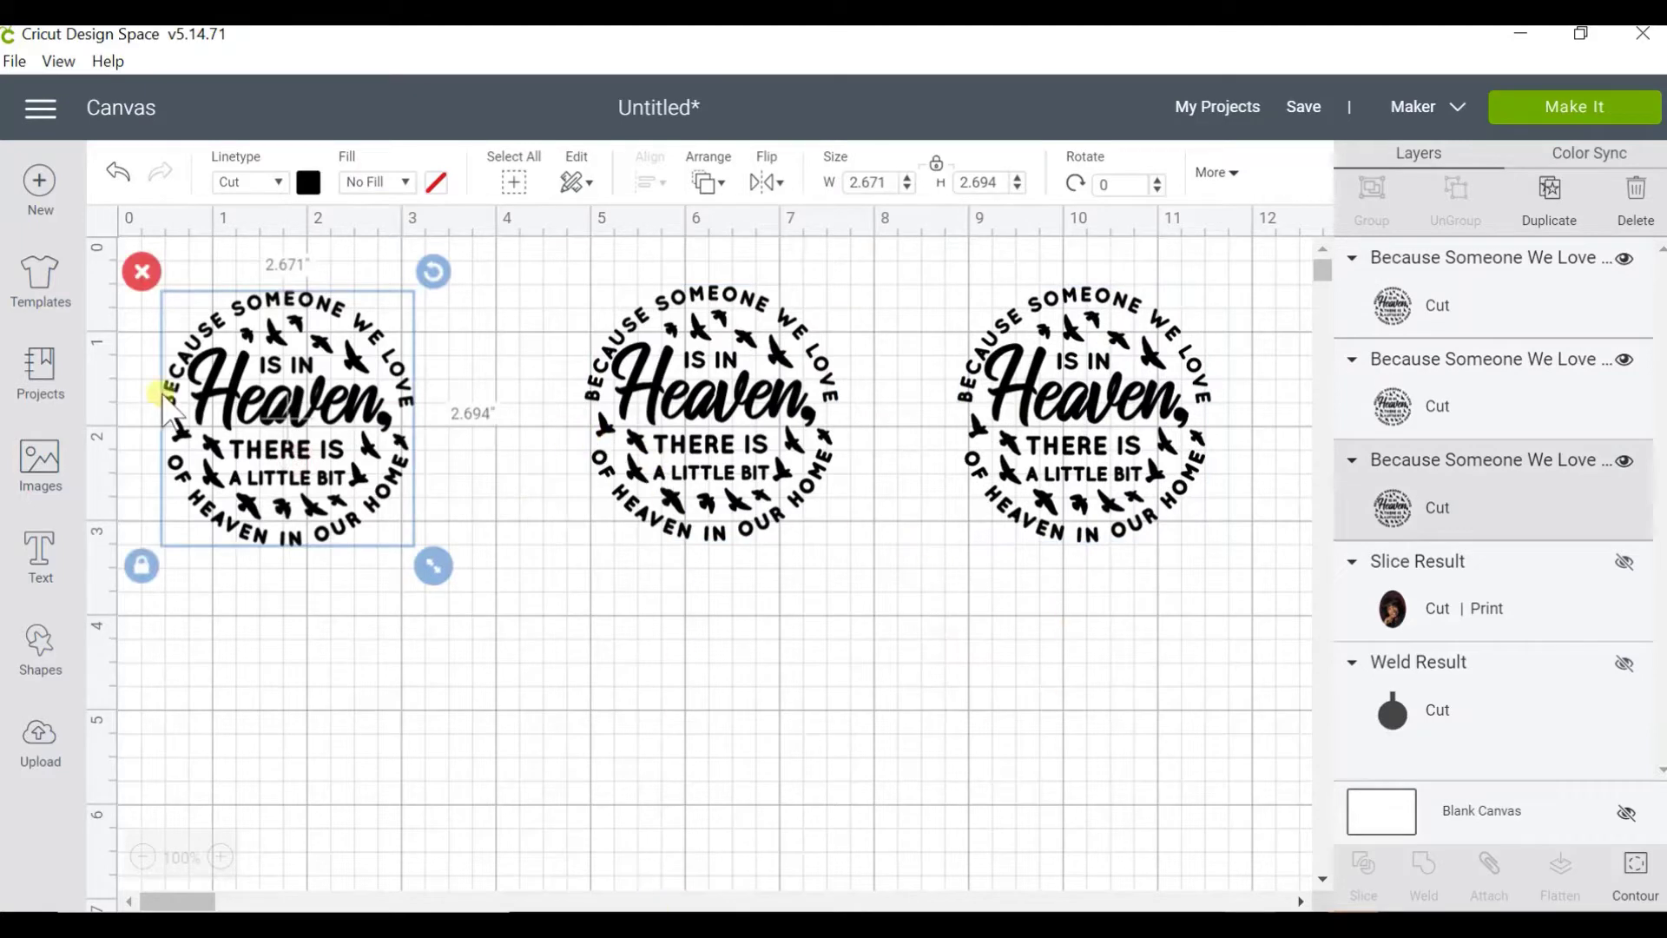
{"action": "left_click", "coordinate": [1596, 900]}
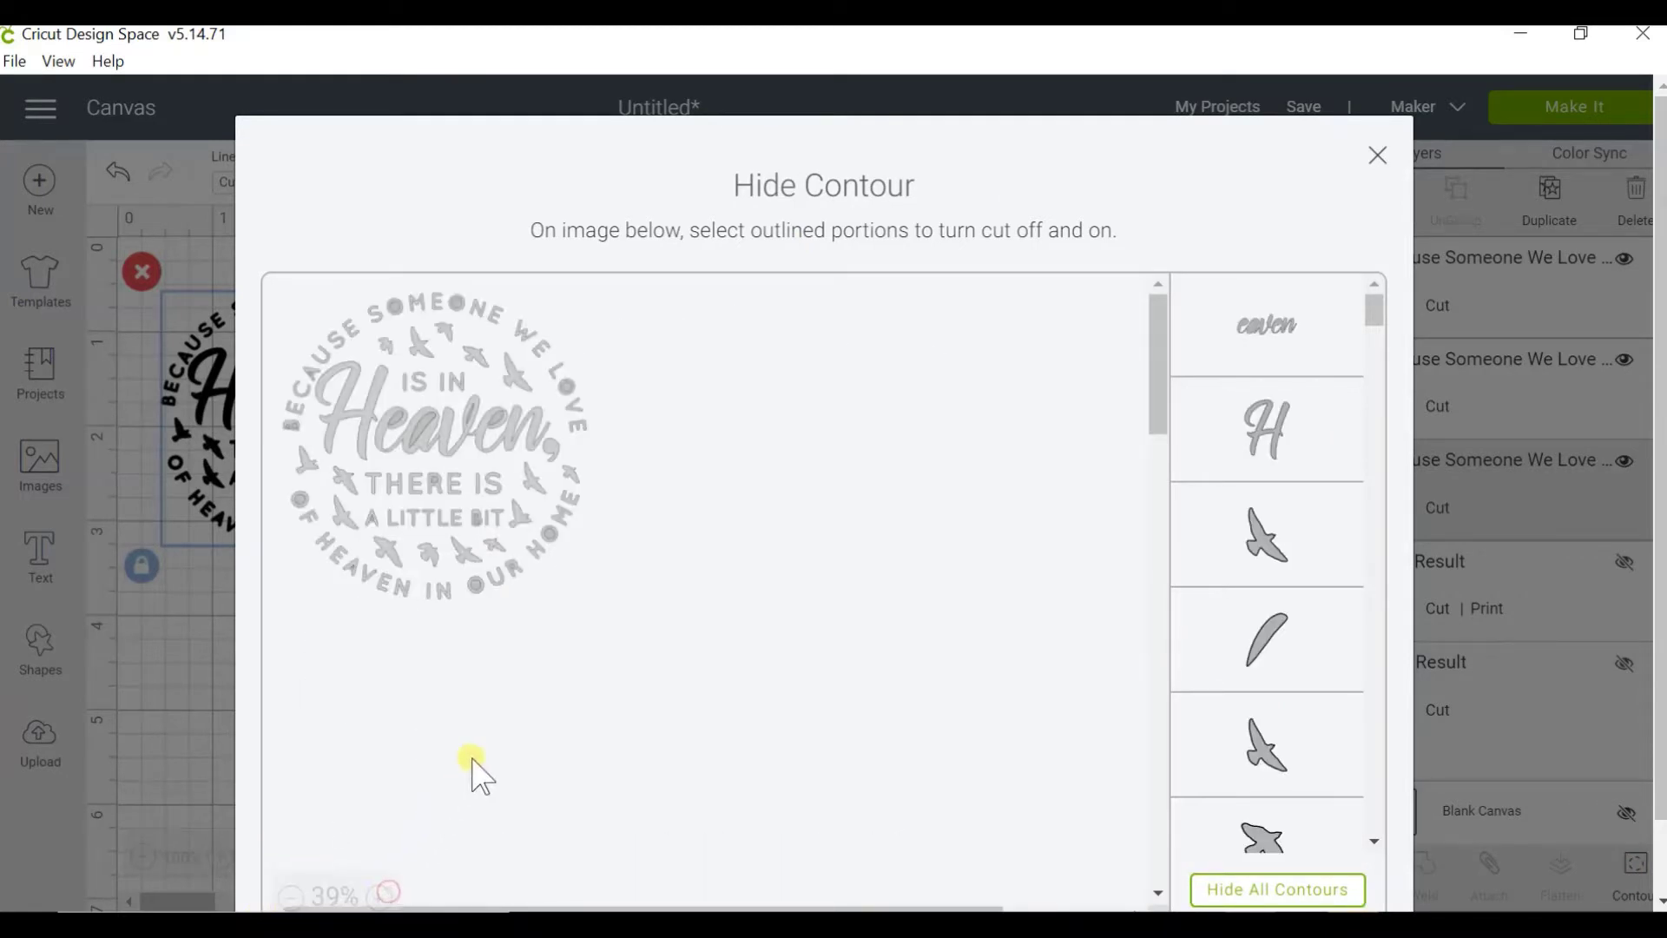
{"action": "left_click", "coordinate": [513, 377]}
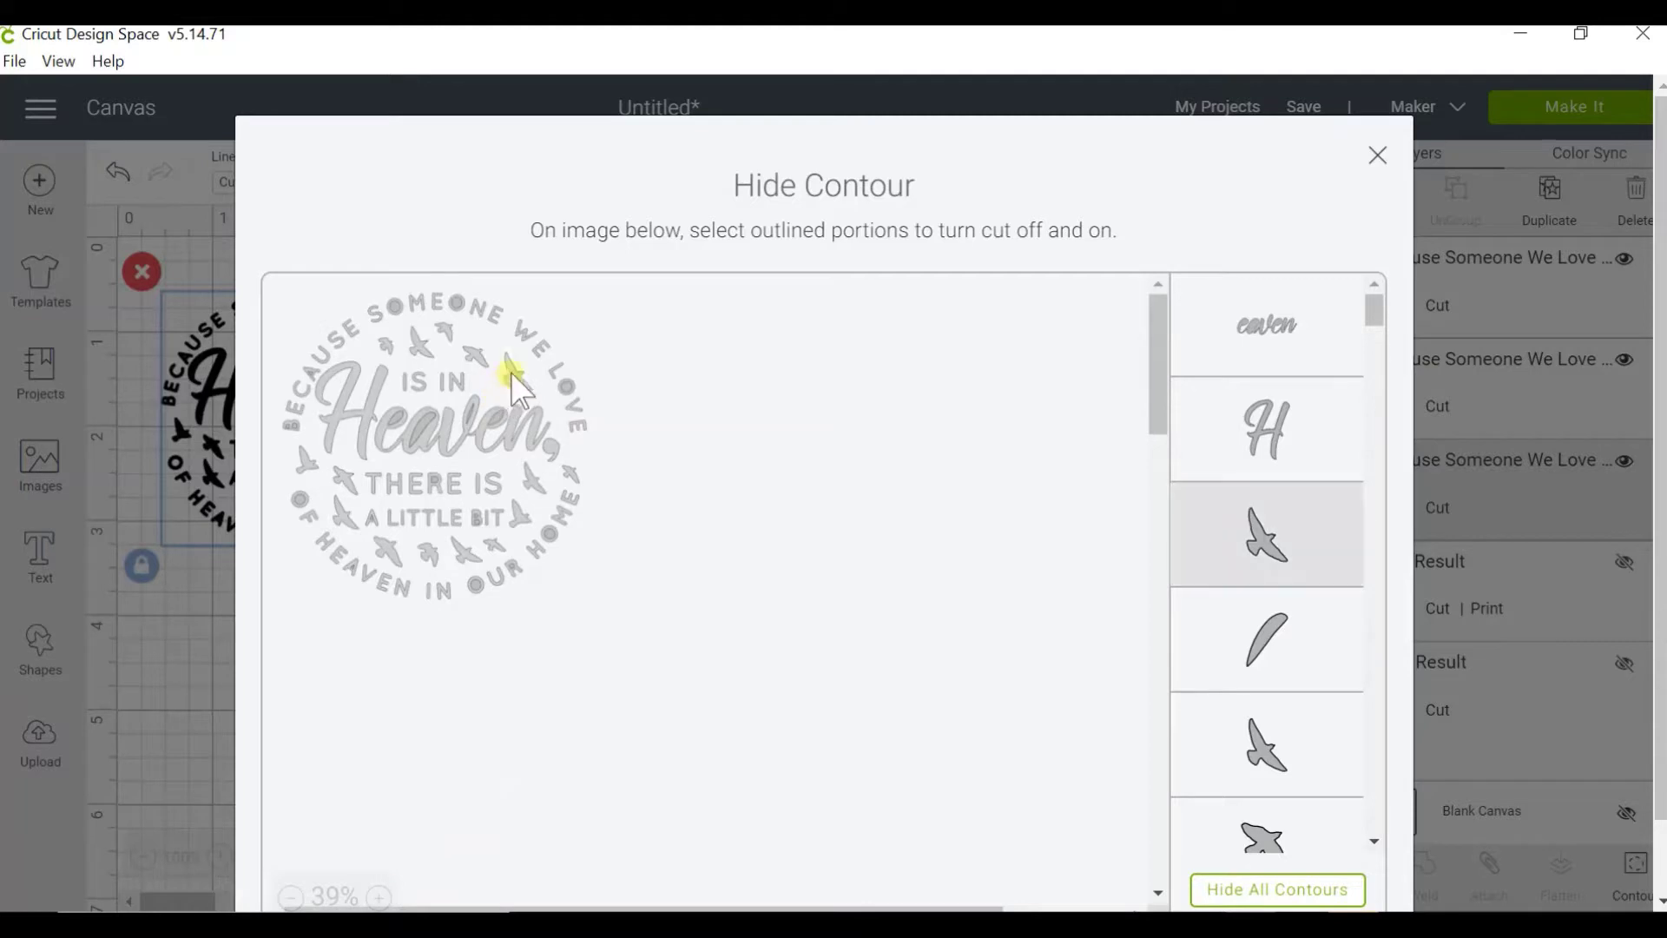
{"action": "left_click", "coordinate": [533, 481]}
{"action": "left_click", "coordinate": [556, 450]}
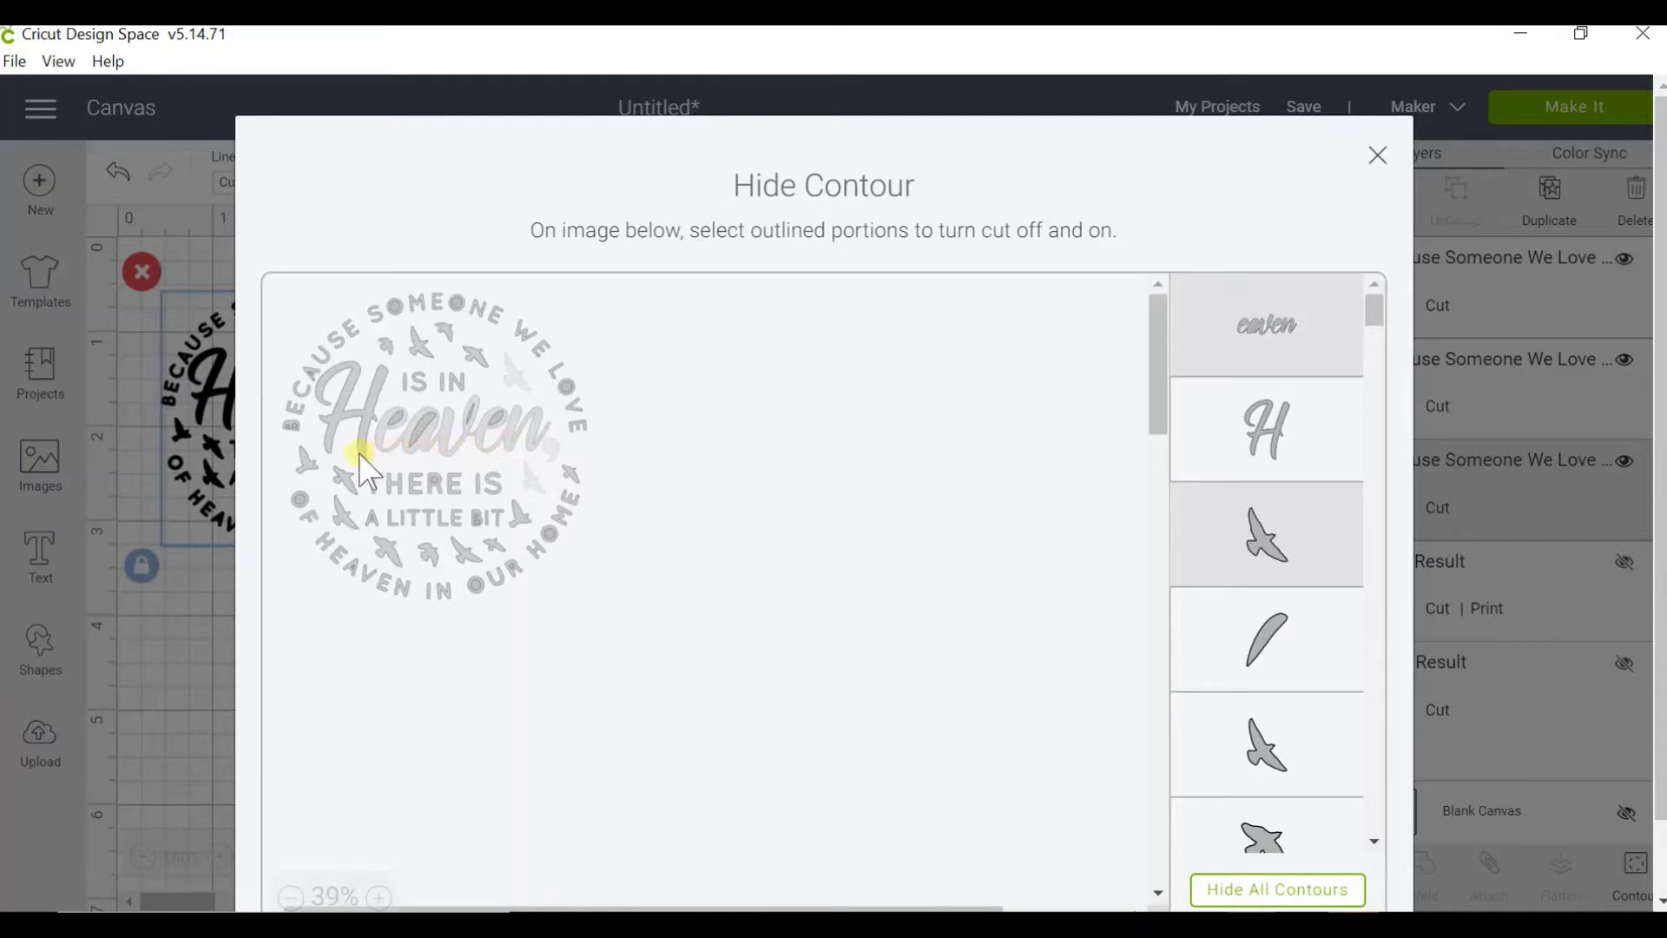
{"action": "left_click", "coordinate": [392, 419]}
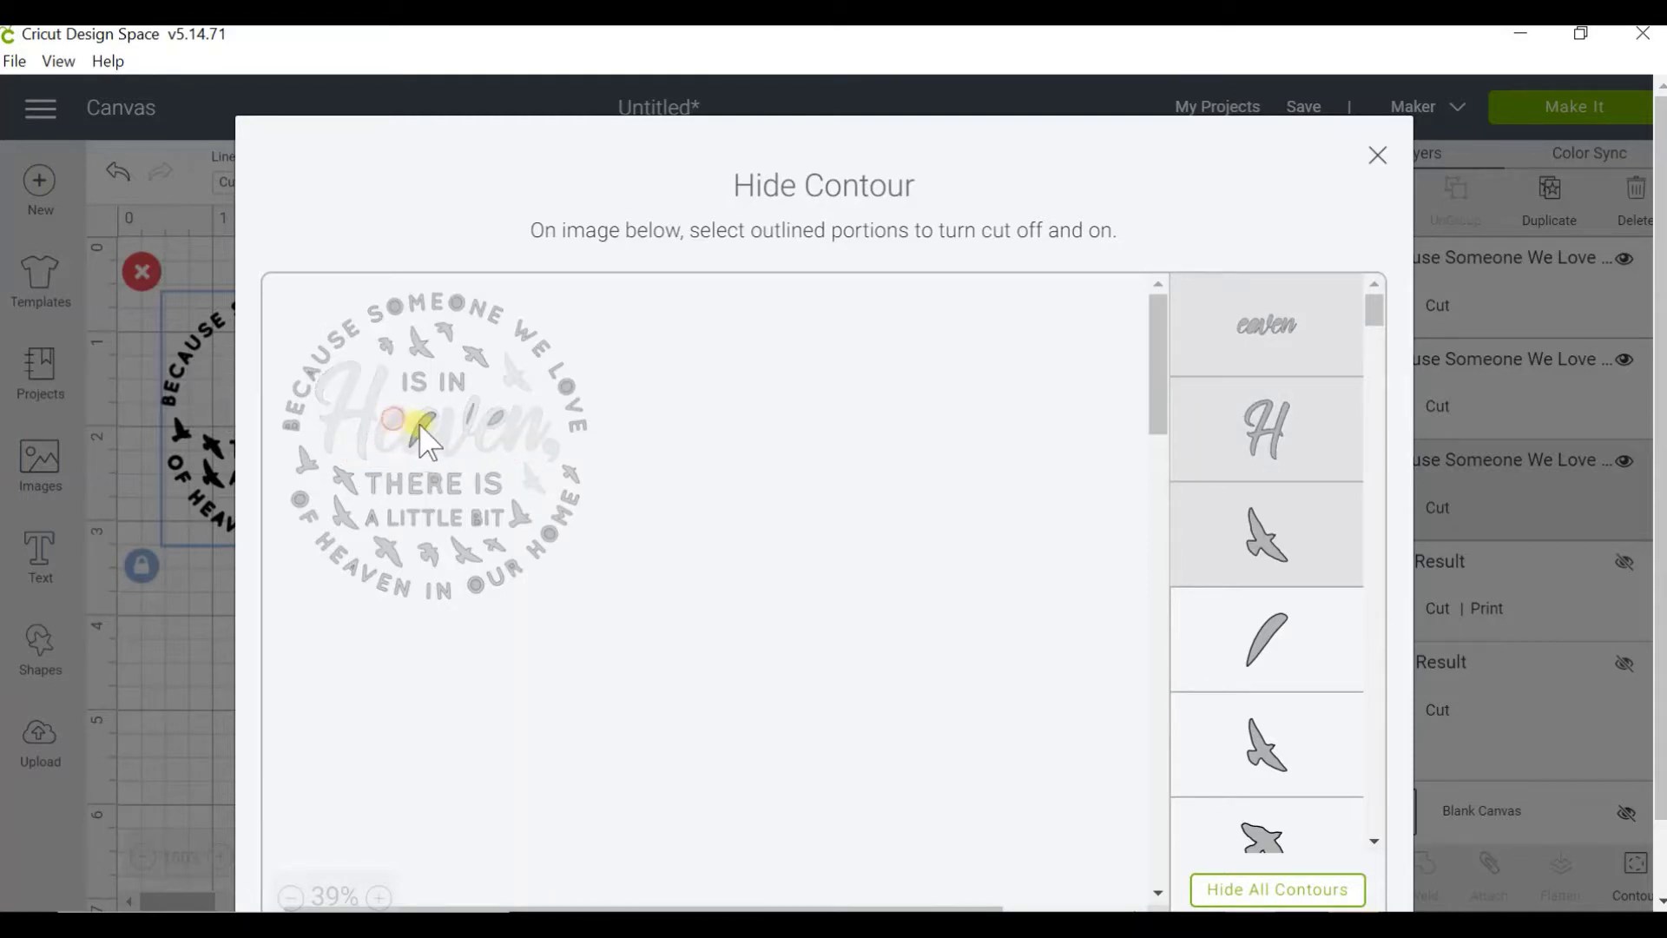
{"action": "left_click", "coordinate": [472, 417]}
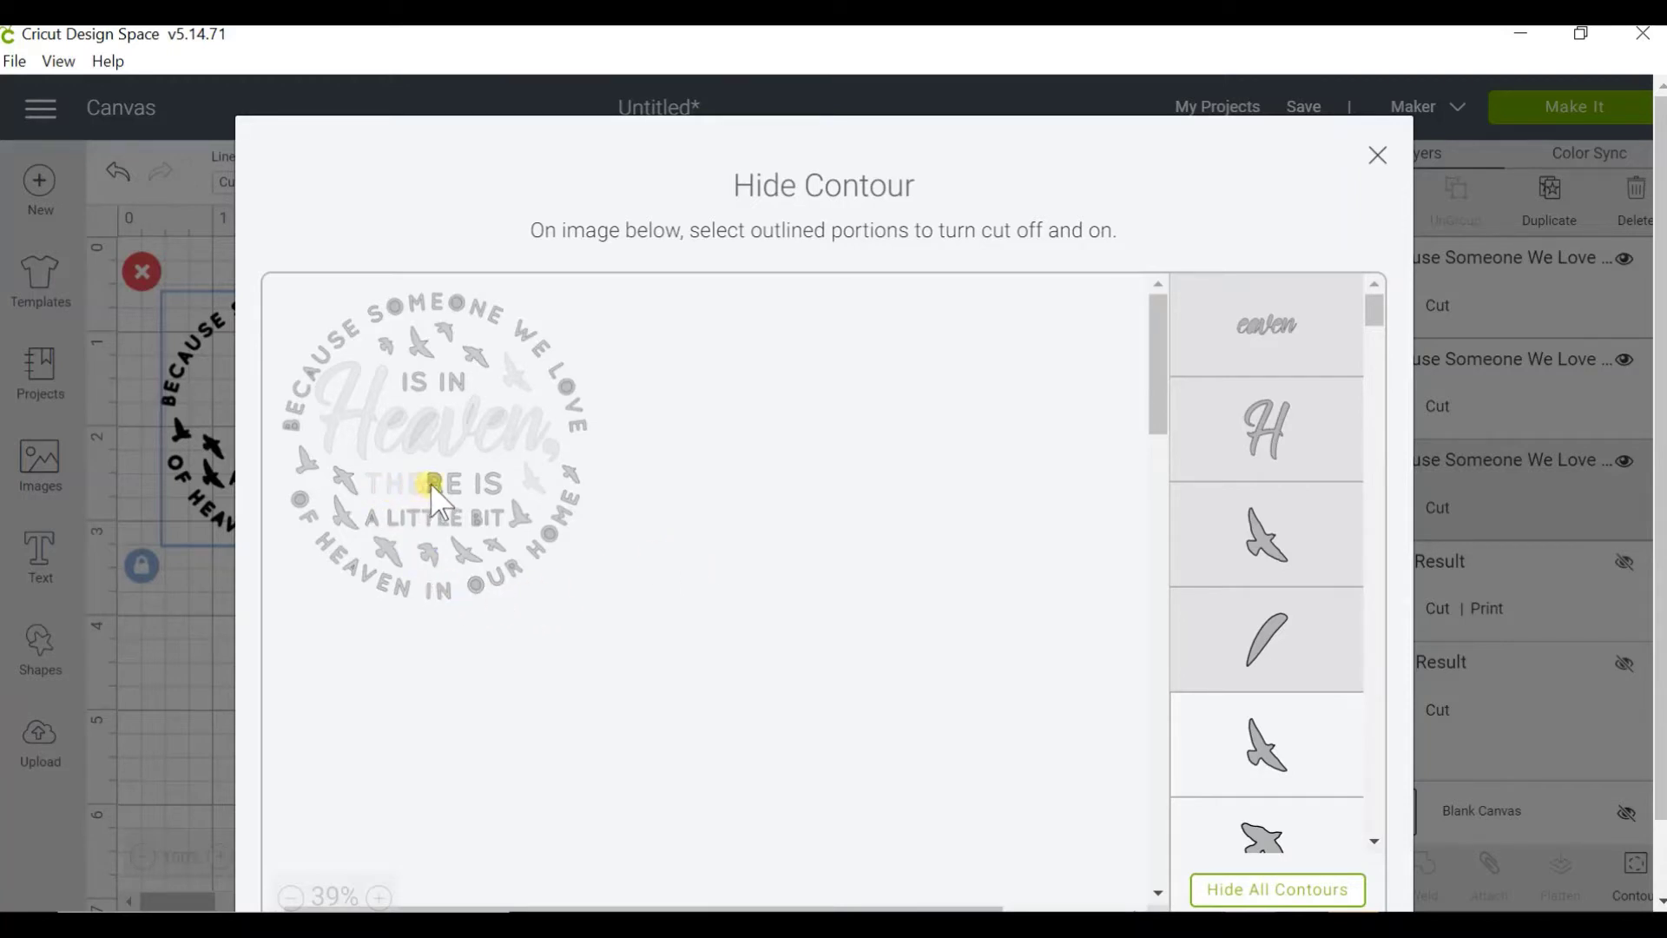
{"action": "left_click", "coordinate": [496, 484]}
{"action": "left_click", "coordinate": [1378, 156]}
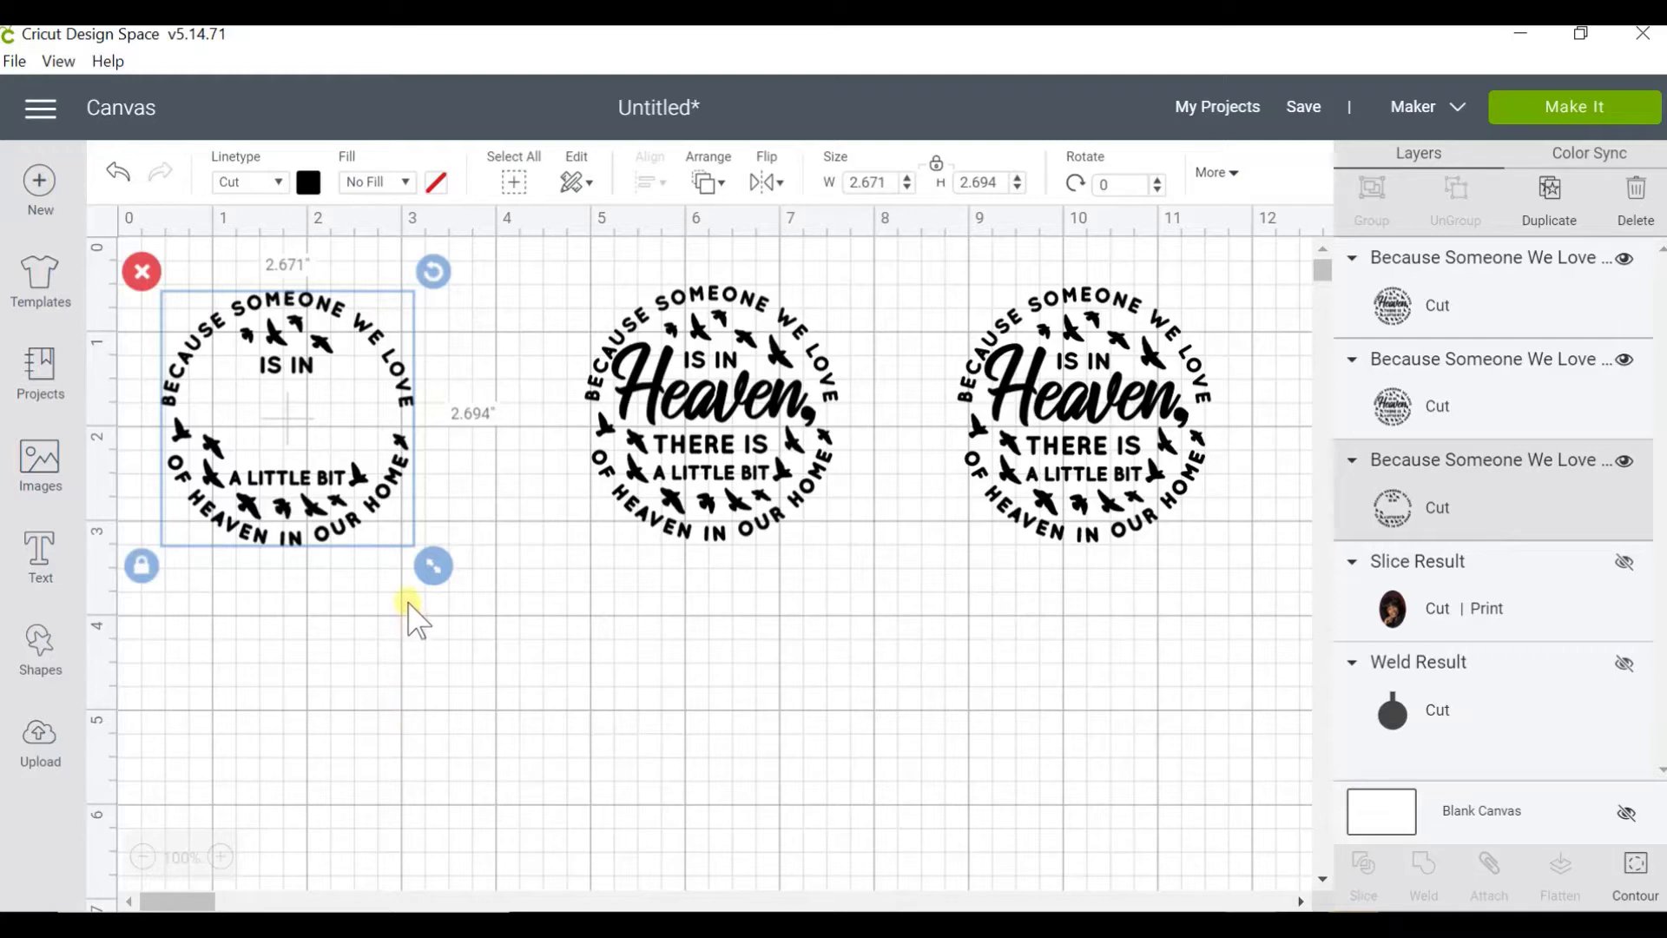
- Hide all contours of the middle phrase copy except the word "Heaven," with its comma
{"action": "left_click", "coordinate": [721, 460]}
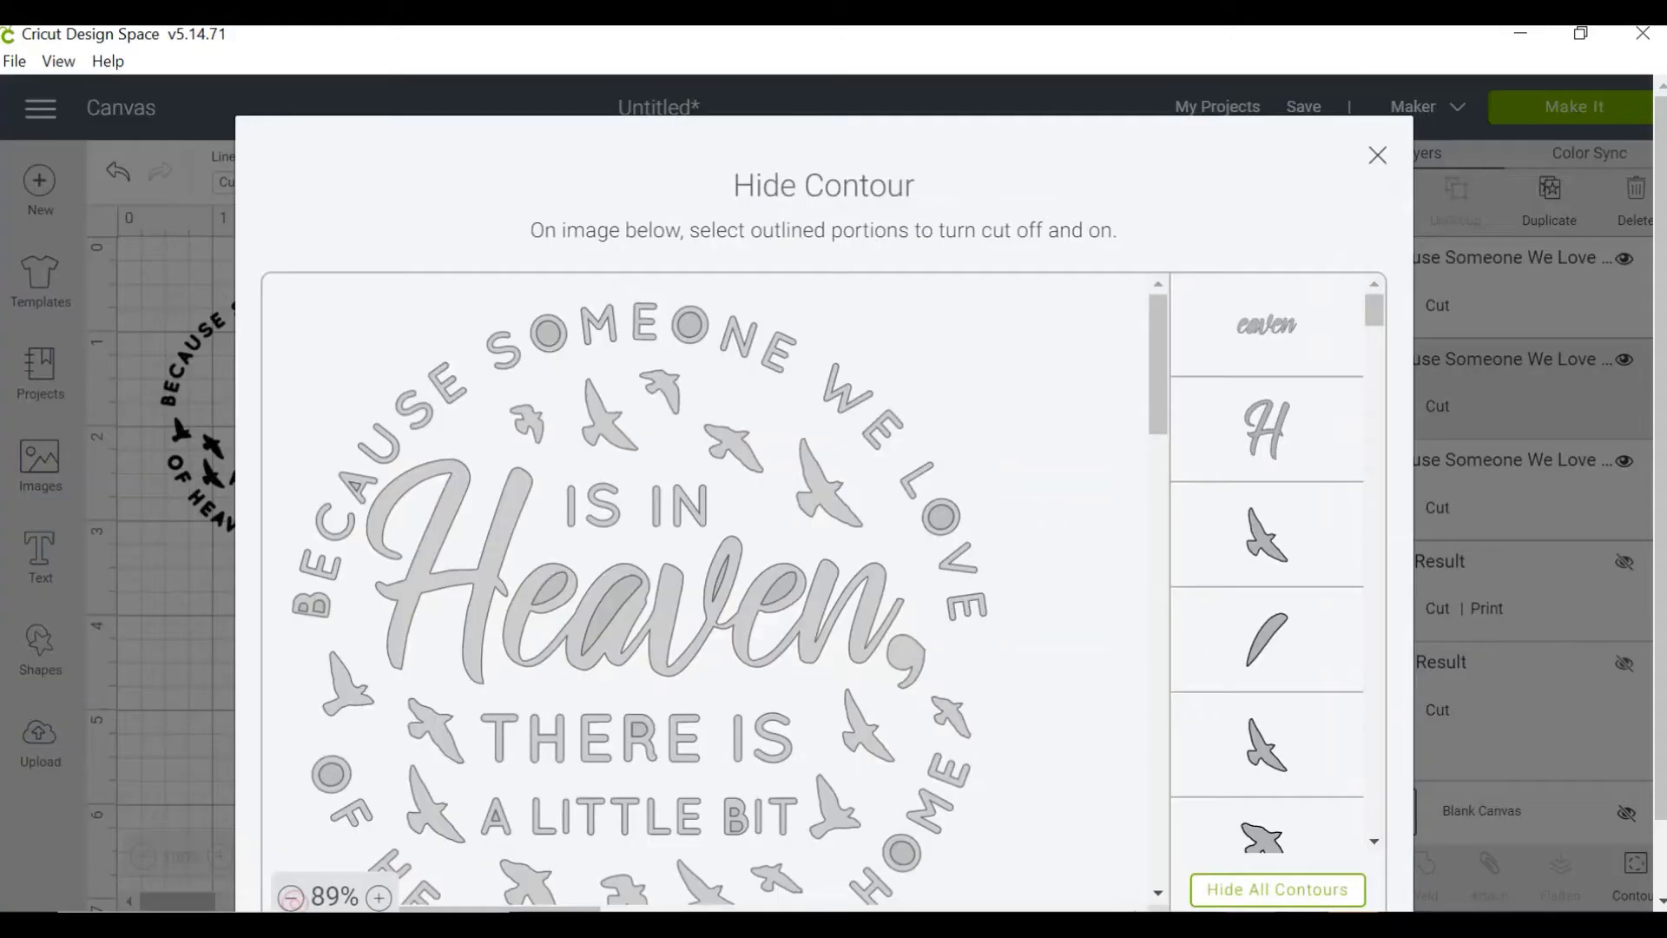
{"action": "left_click", "coordinate": [293, 897]}
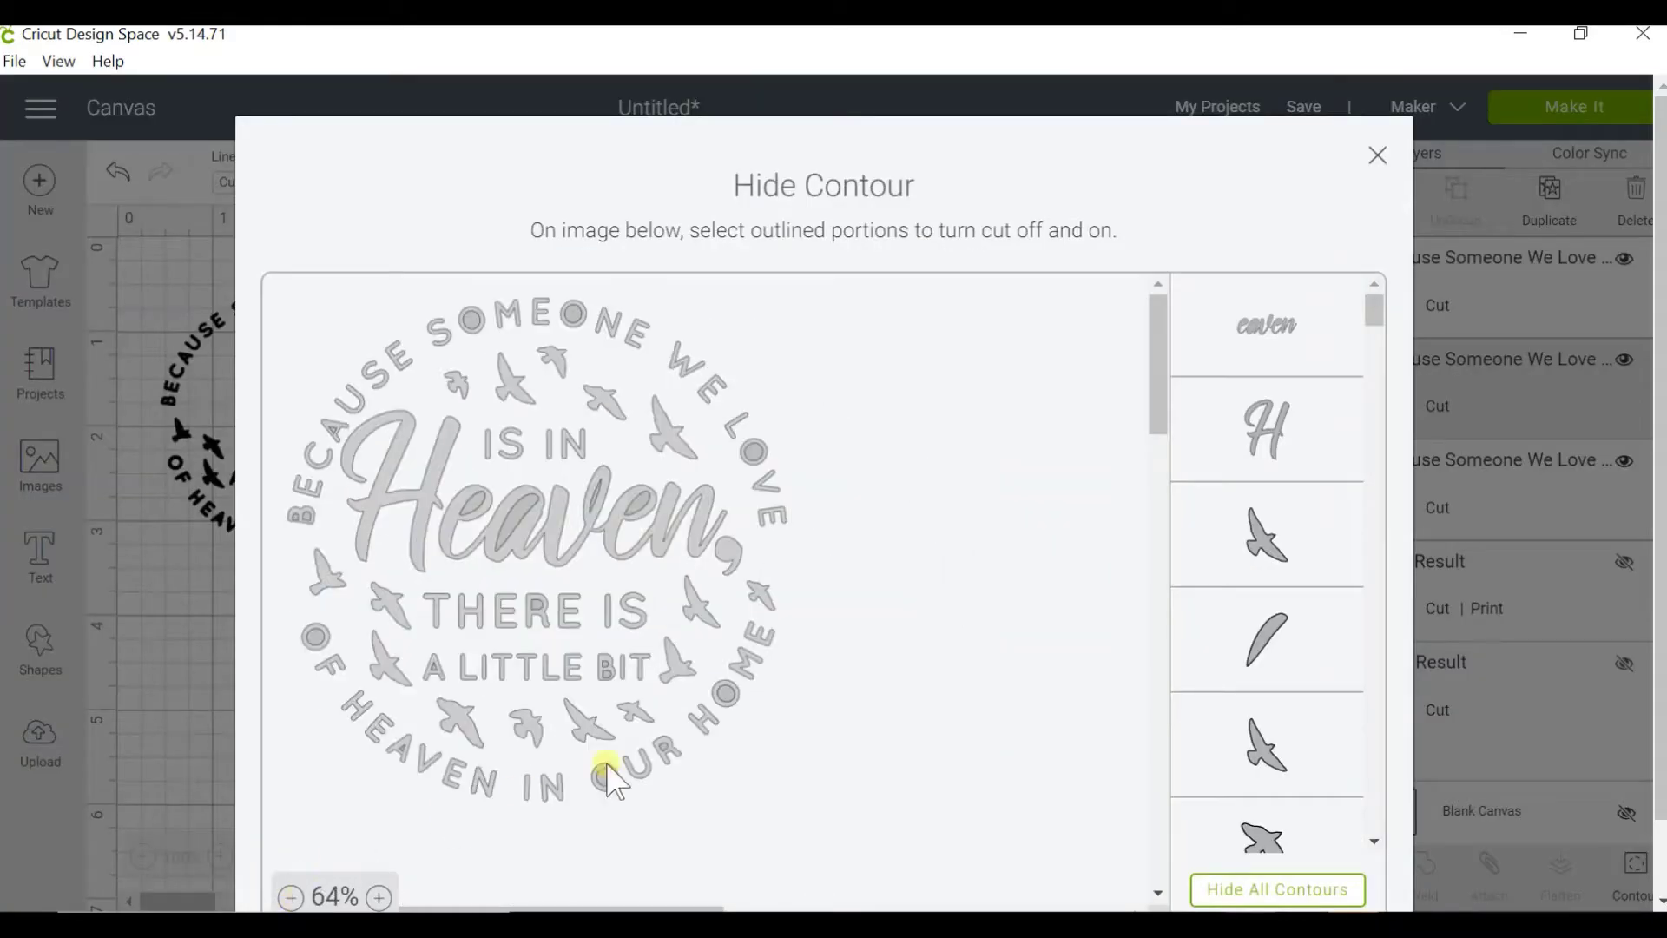
{"action": "left_click", "coordinate": [1211, 890]}
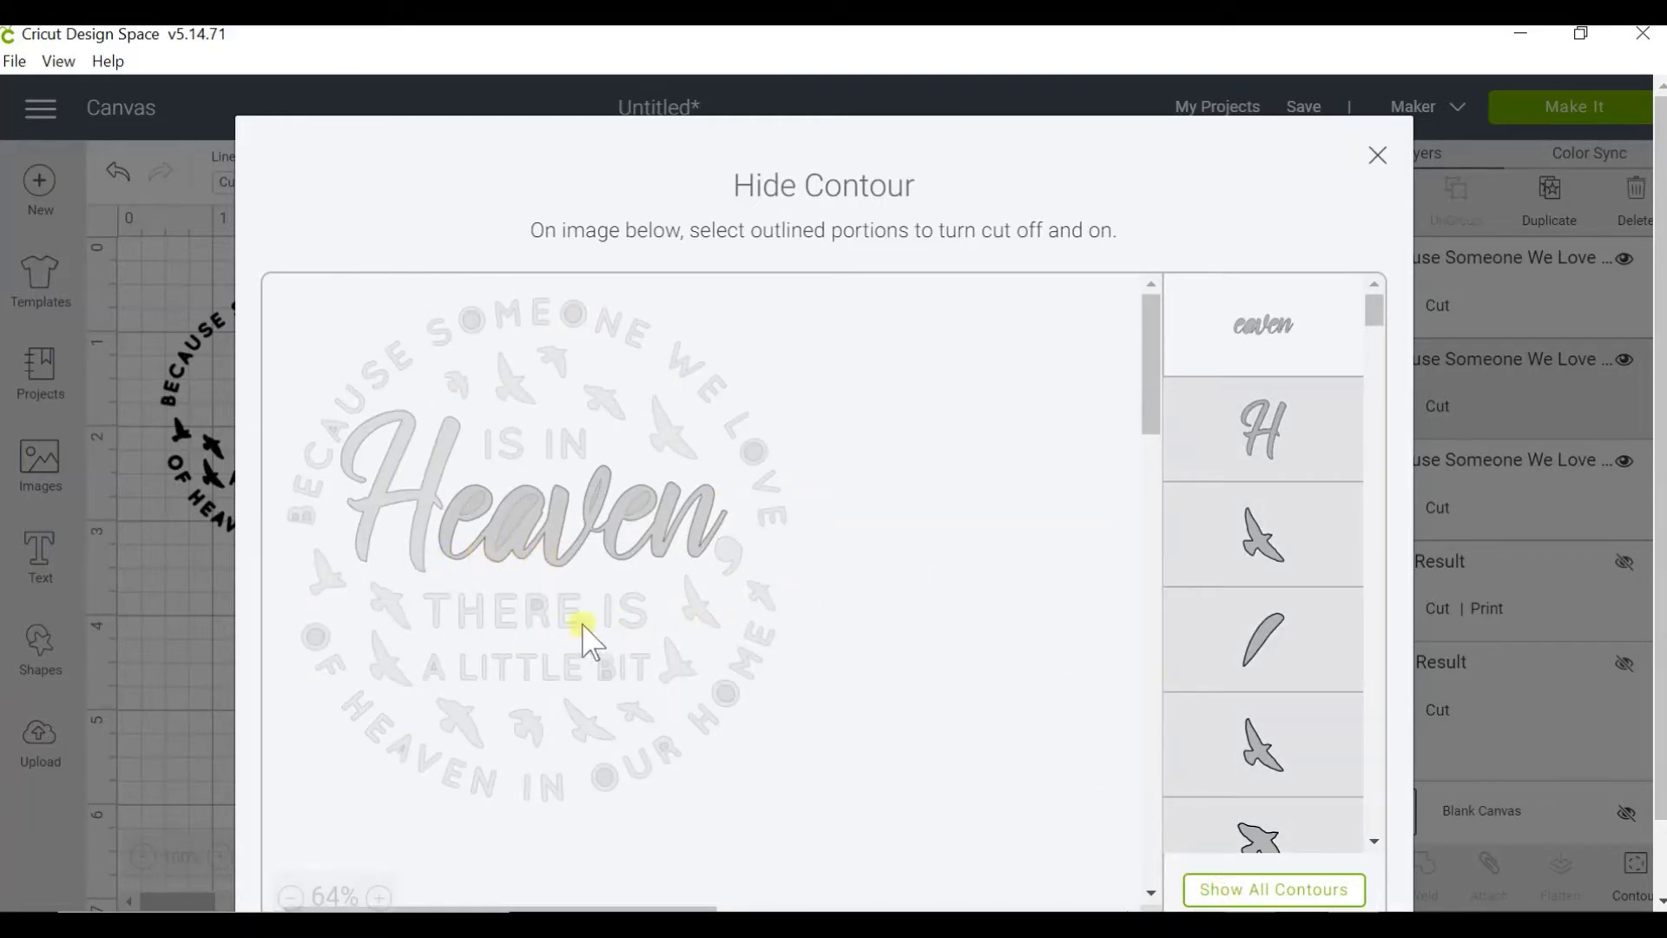
{"action": "left_click", "coordinate": [422, 552]}
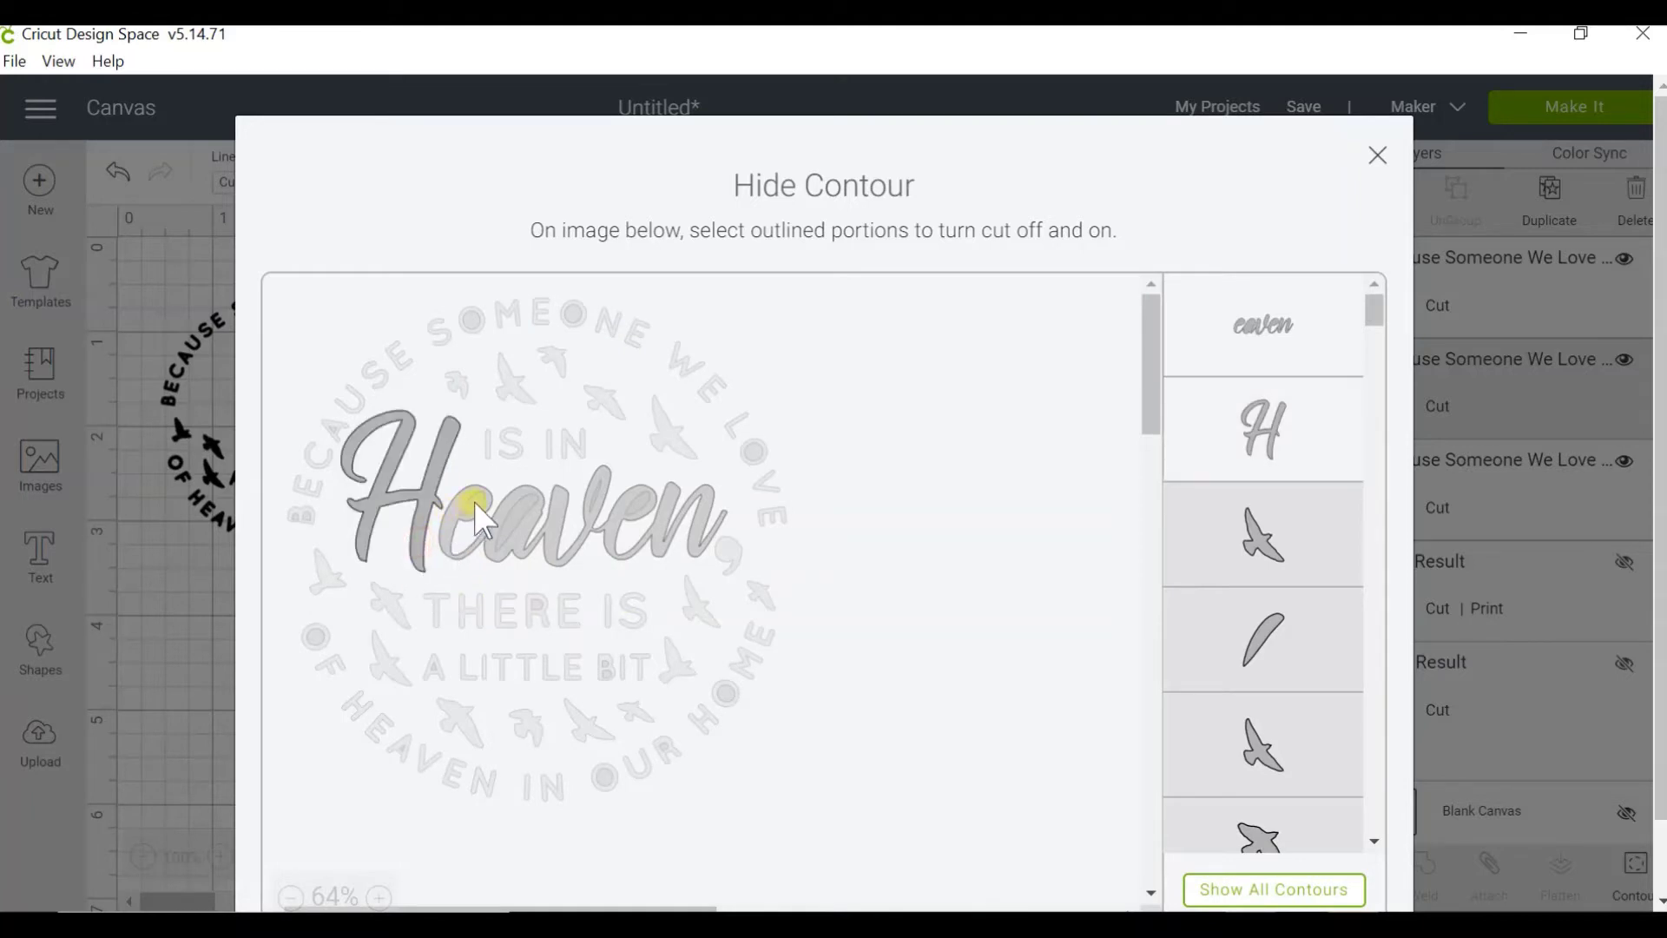
{"action": "left_click", "coordinate": [517, 514]}
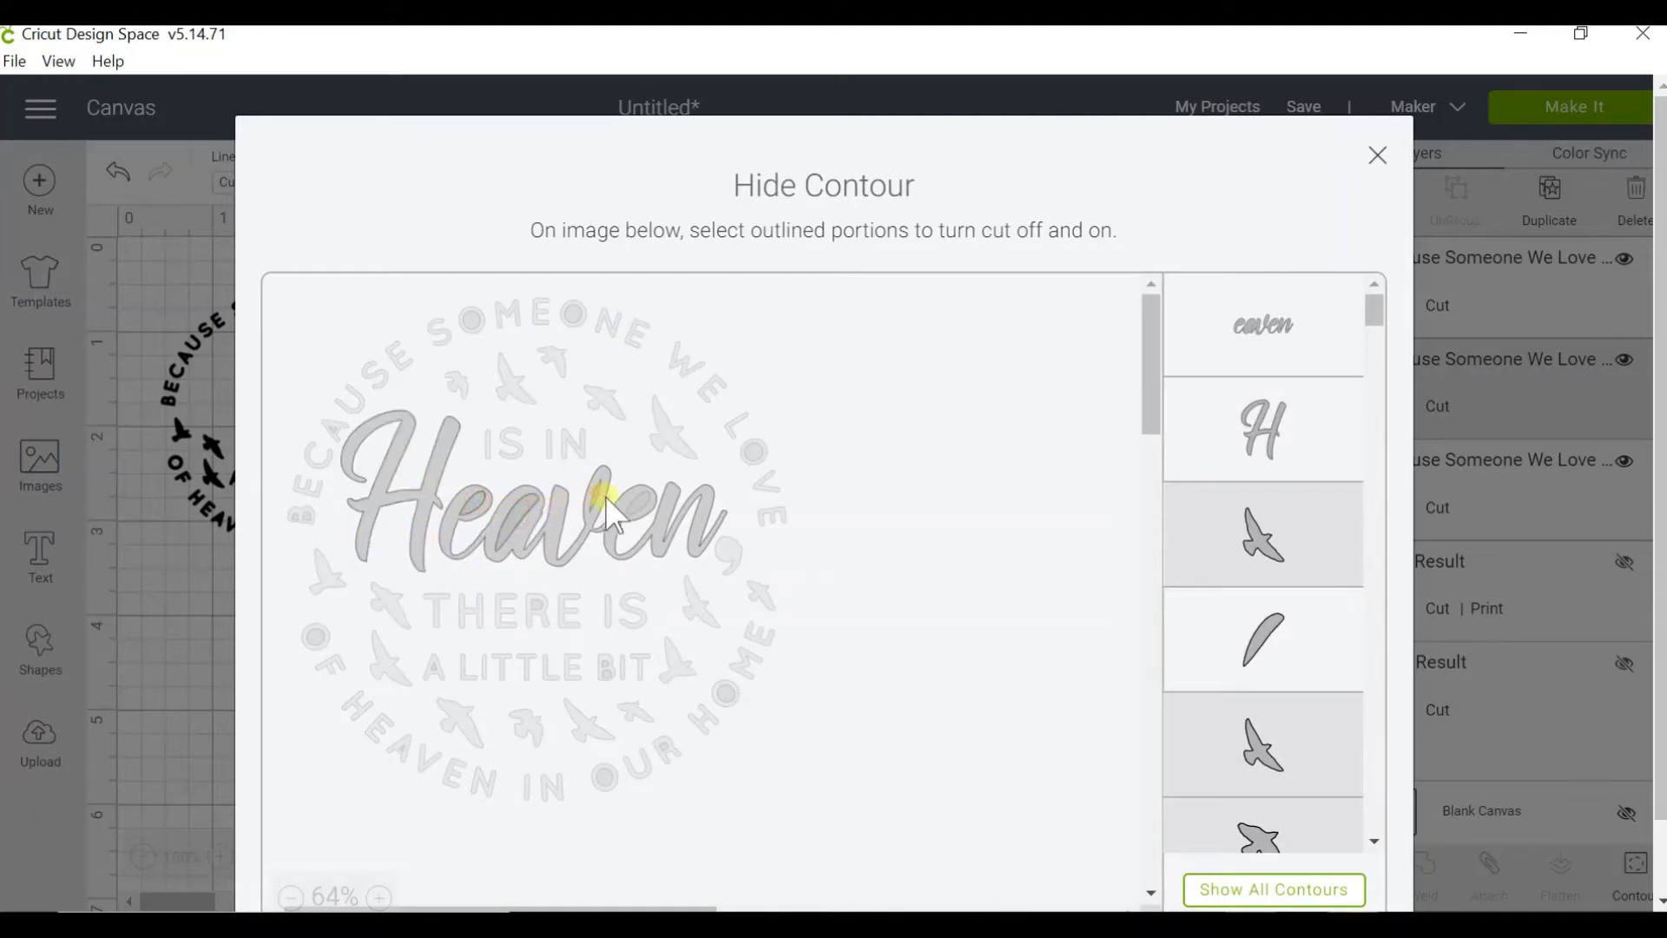
{"action": "left_click", "coordinate": [726, 550]}
{"action": "left_click", "coordinate": [1378, 156]}
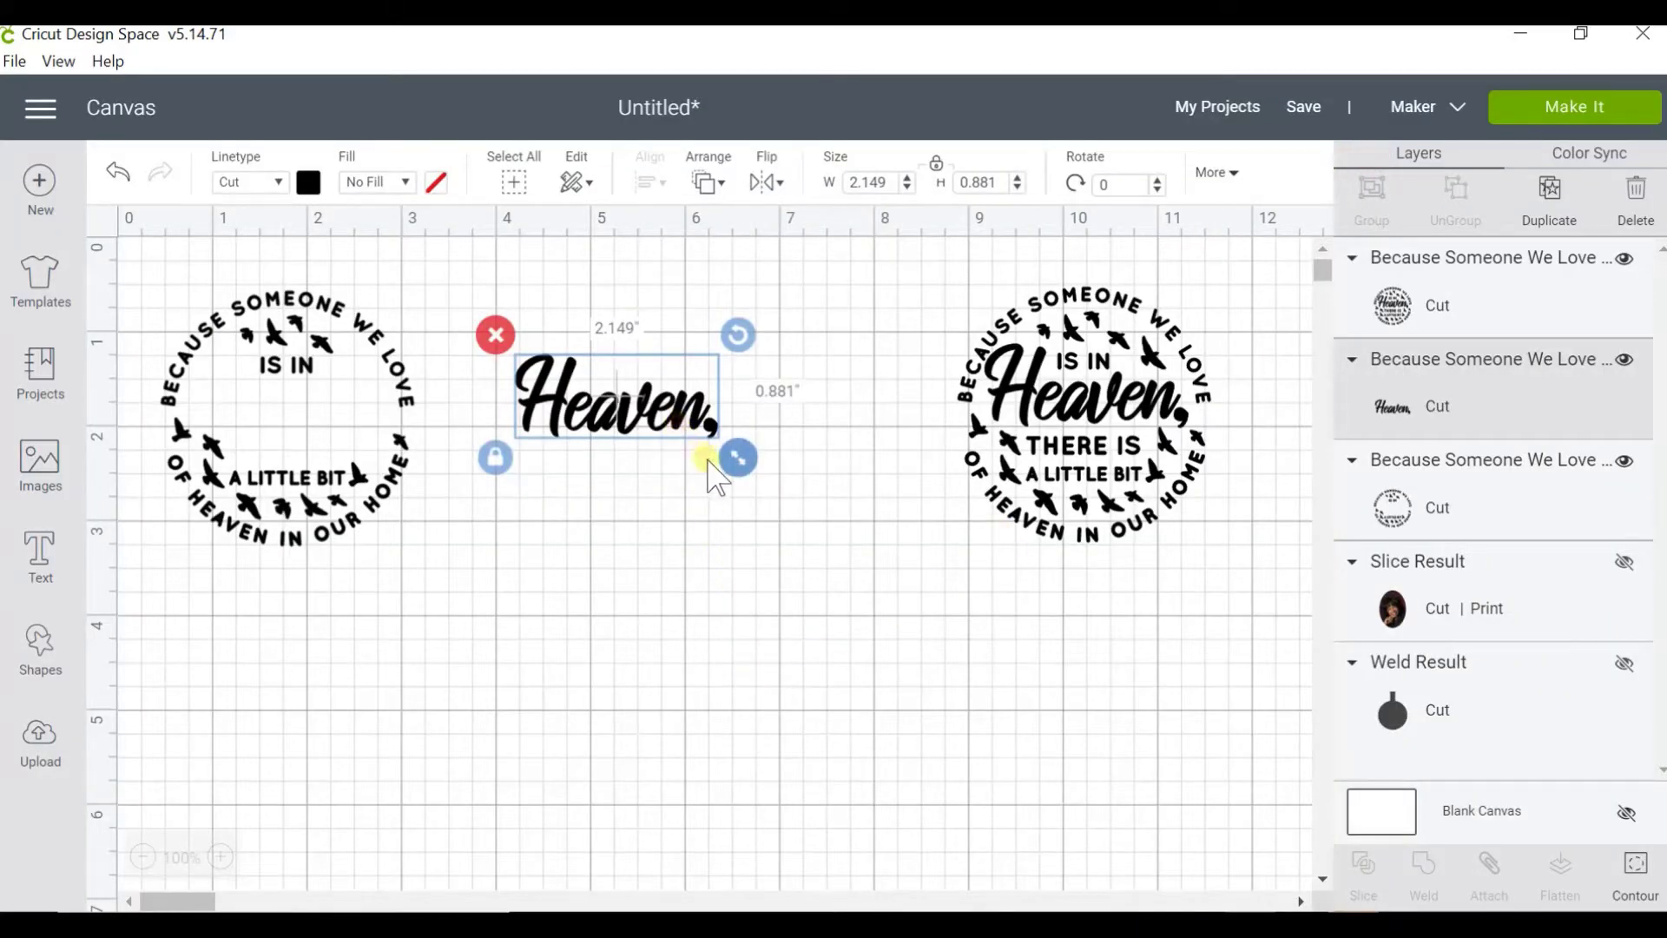
- Scale the separate "Heaven," down to about 1.34 by 0.55 inches and place it below "IS IN" inside the leftmost phrase
{"action": "left_click_drag", "start_coordinate": [737, 476], "coordinate": [655, 408]}
{"action": "left_click_drag", "start_coordinate": [627, 403], "coordinate": [300, 421]}
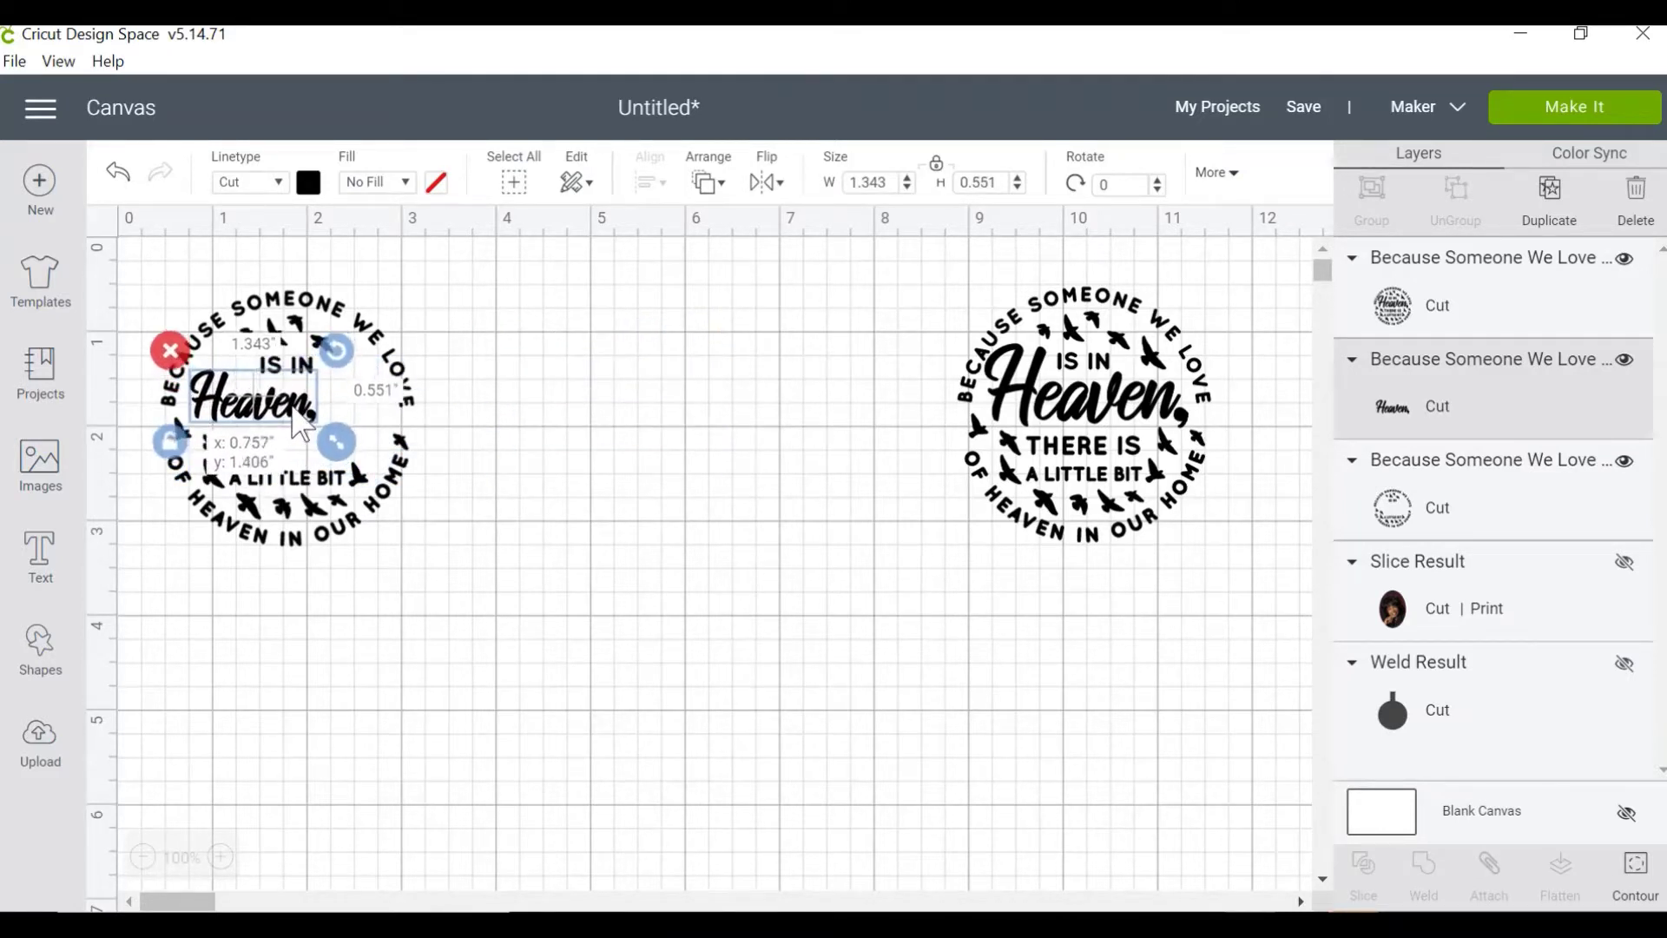
{"action": "key", "text": "ctrl+z"}
{"action": "key", "text": "ctrl+y"}
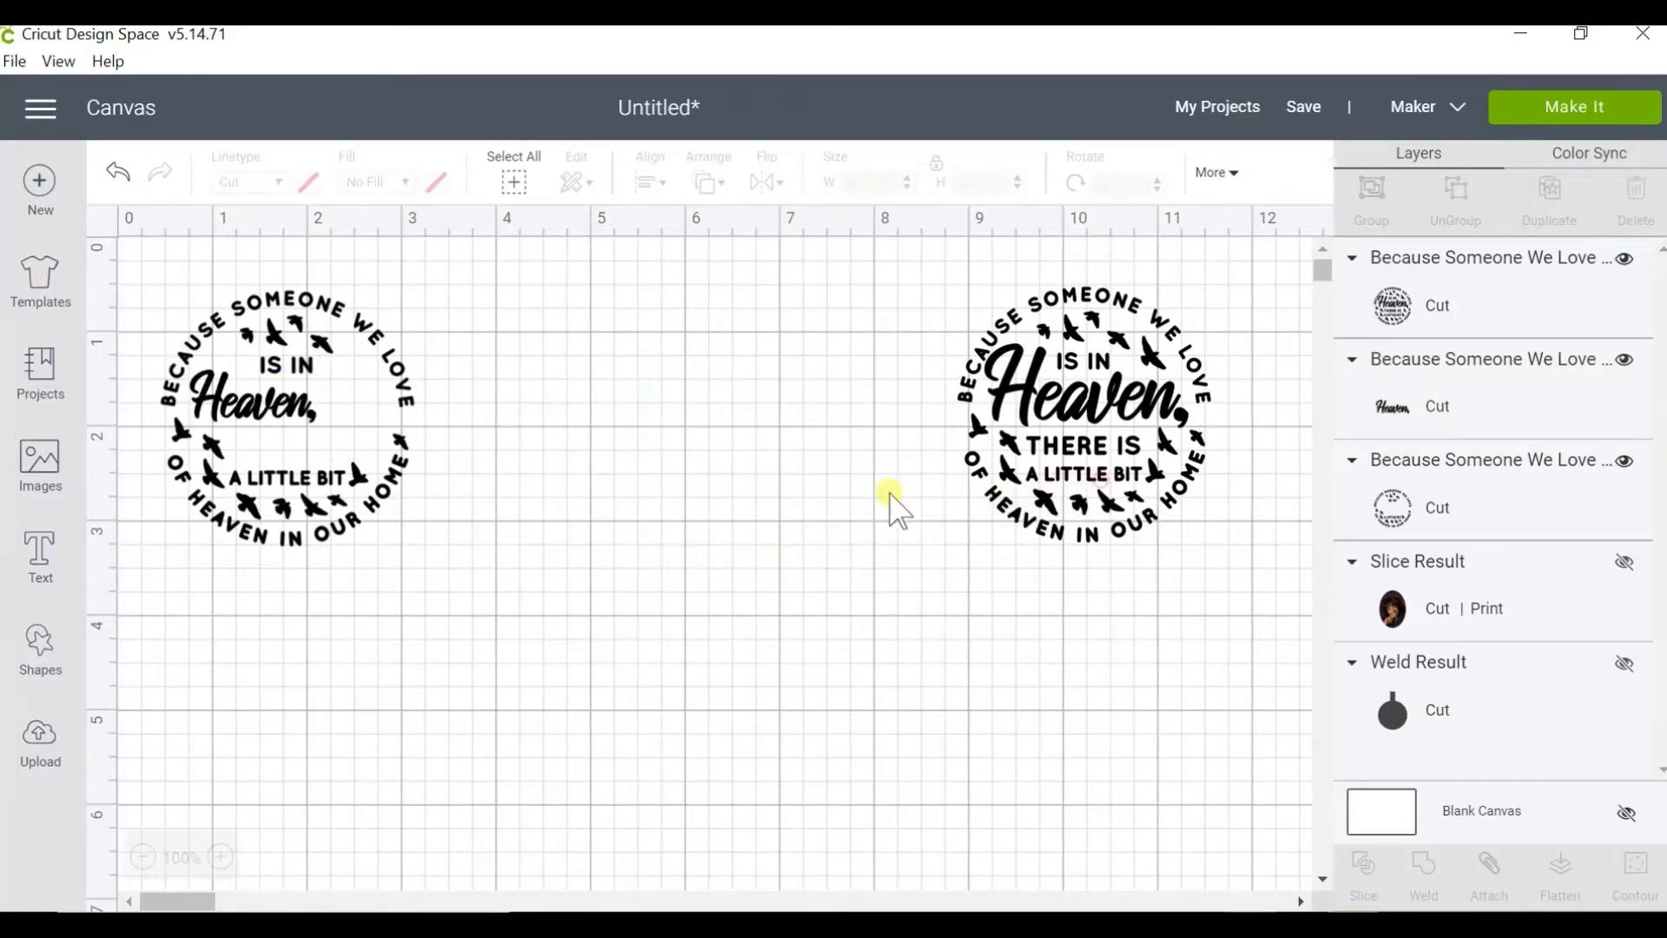
{"action": "key", "text": "ctrl+y"}
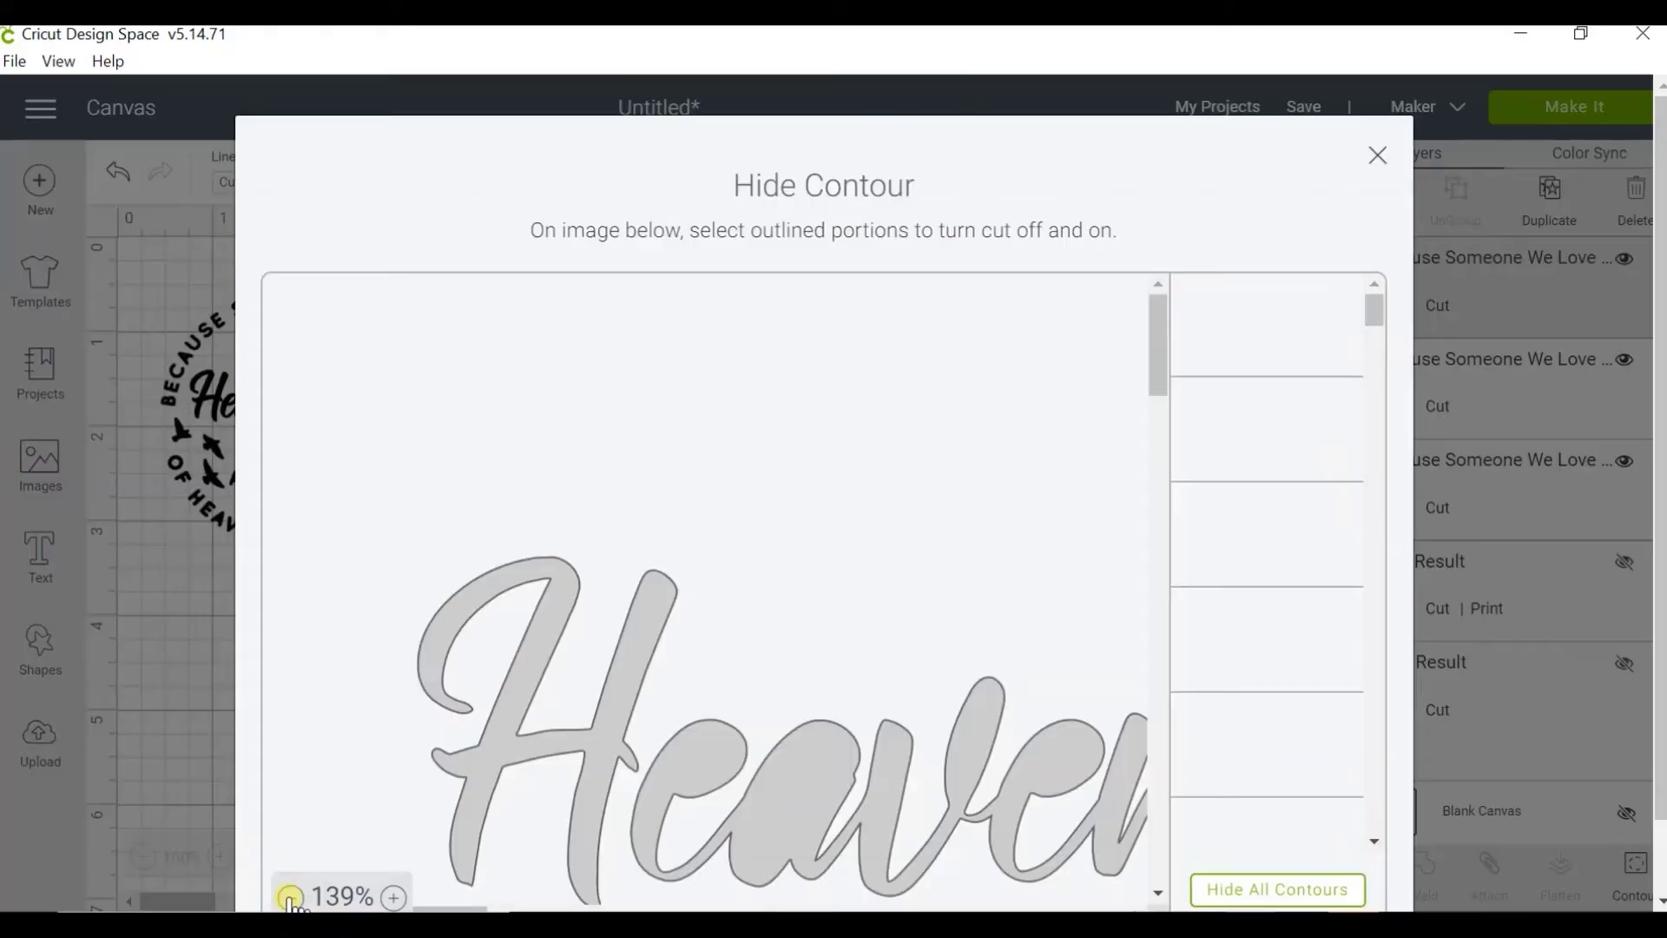
- Hide all contours of the rightmost phrase copy except the words "THERE IS"
{"action": "left_click", "coordinate": [291, 897]}
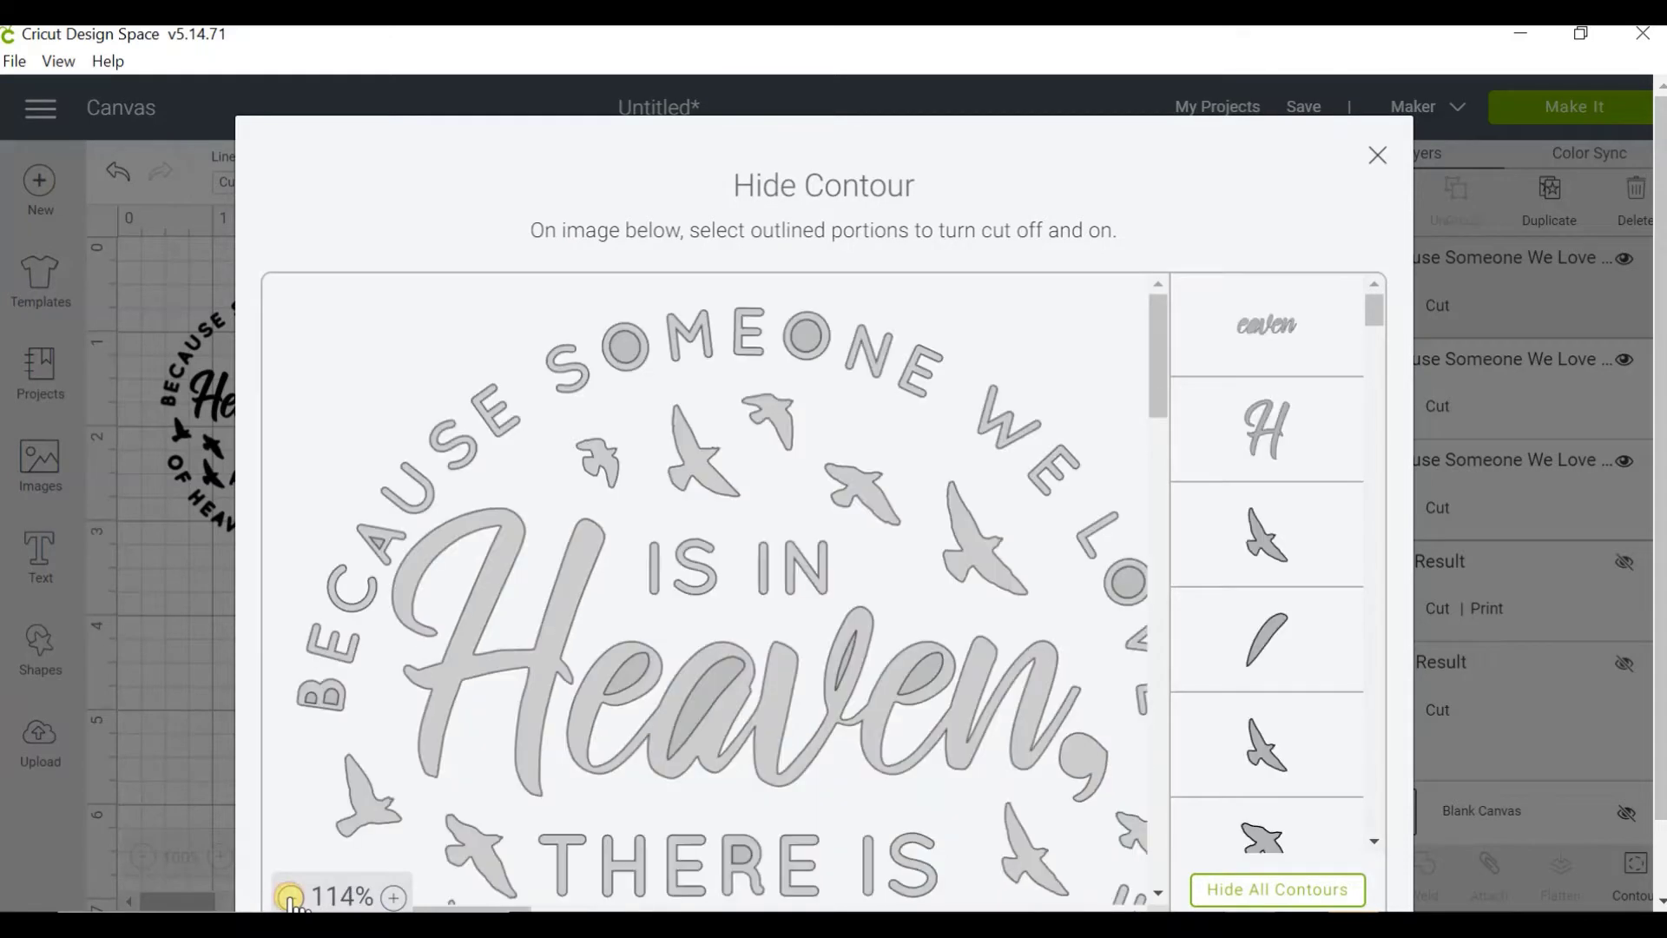
{"action": "double_click", "coordinate": [291, 897]}
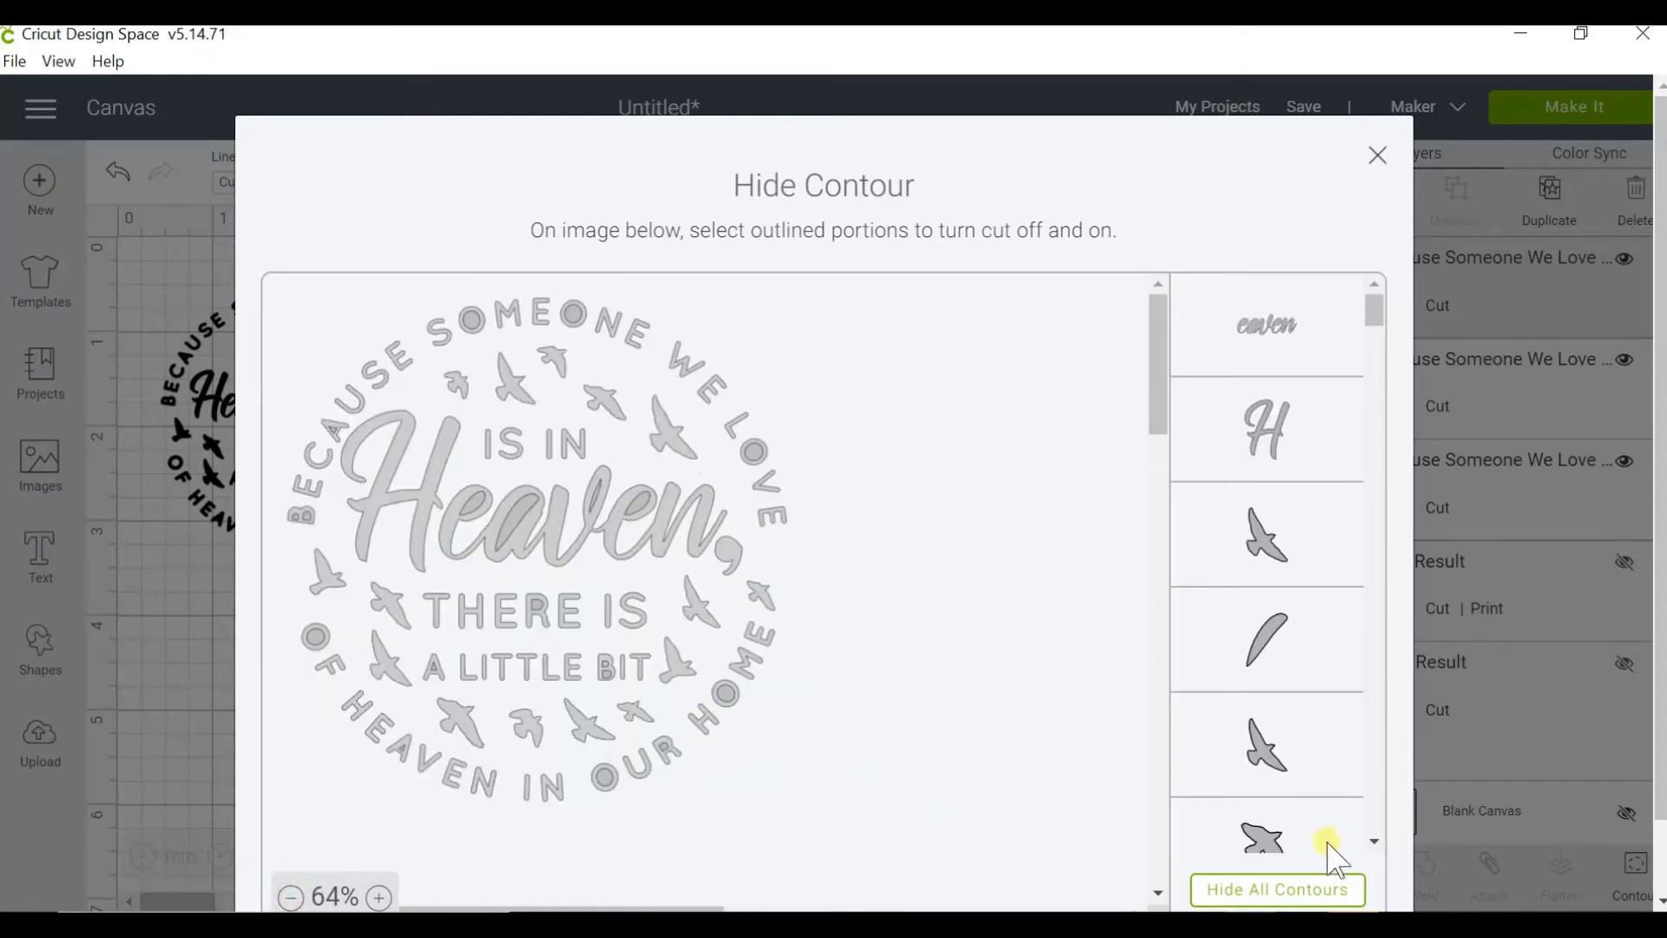
{"action": "left_click", "coordinate": [1282, 887]}
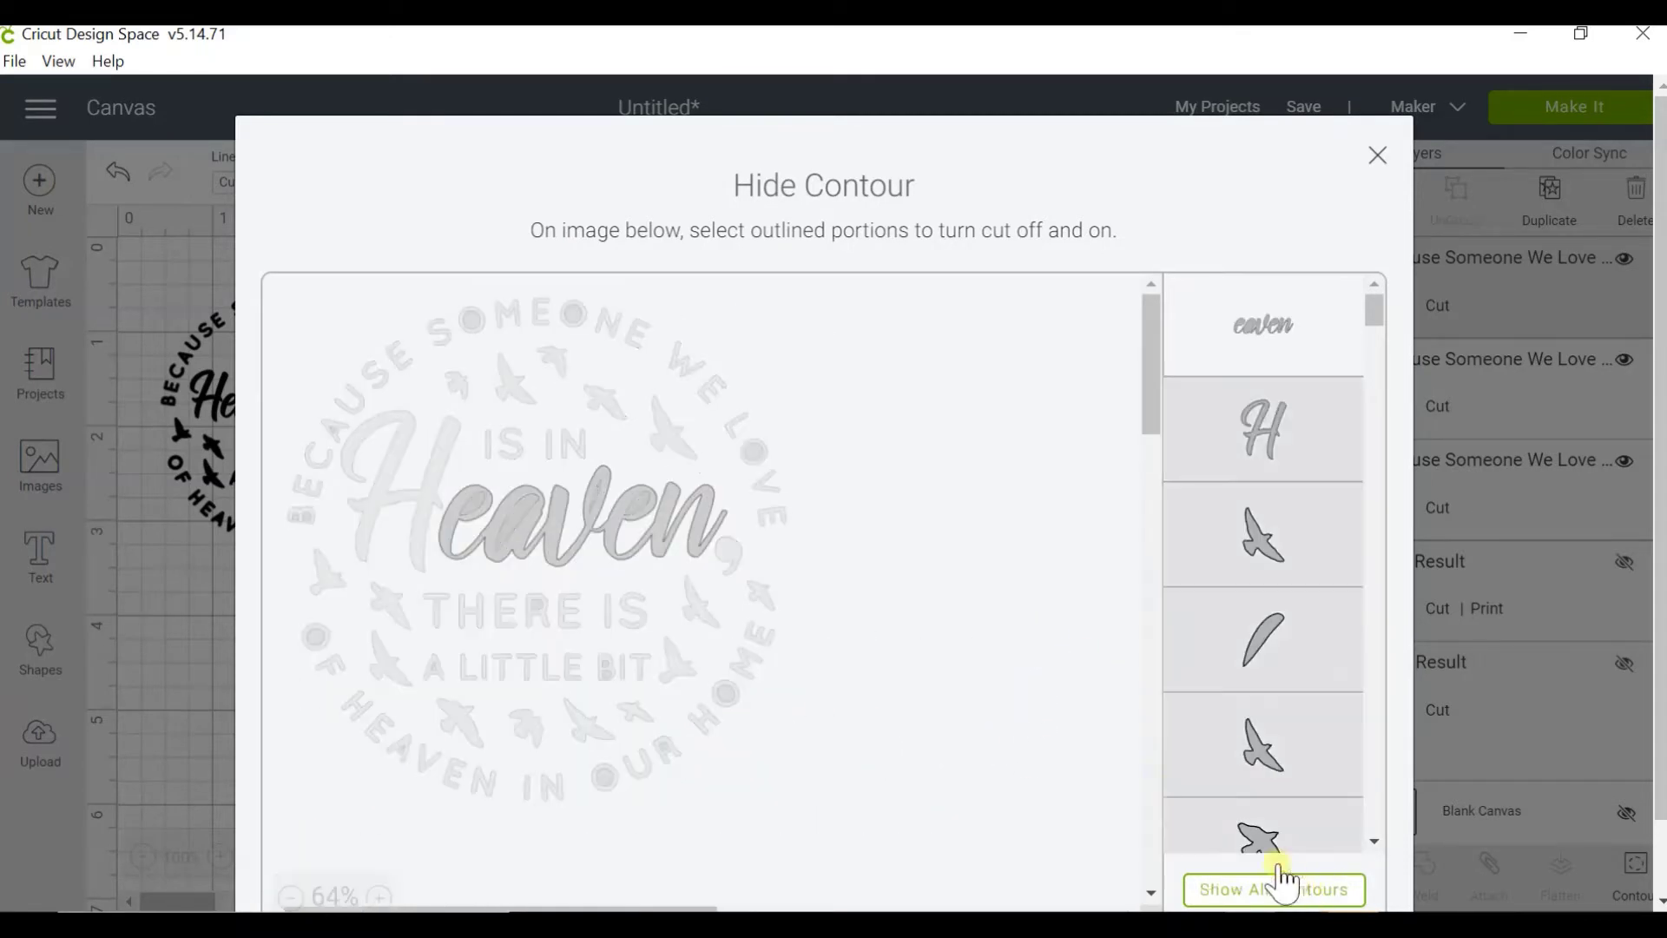
{"action": "left_click", "coordinate": [468, 615]}
{"action": "left_click", "coordinate": [500, 615]}
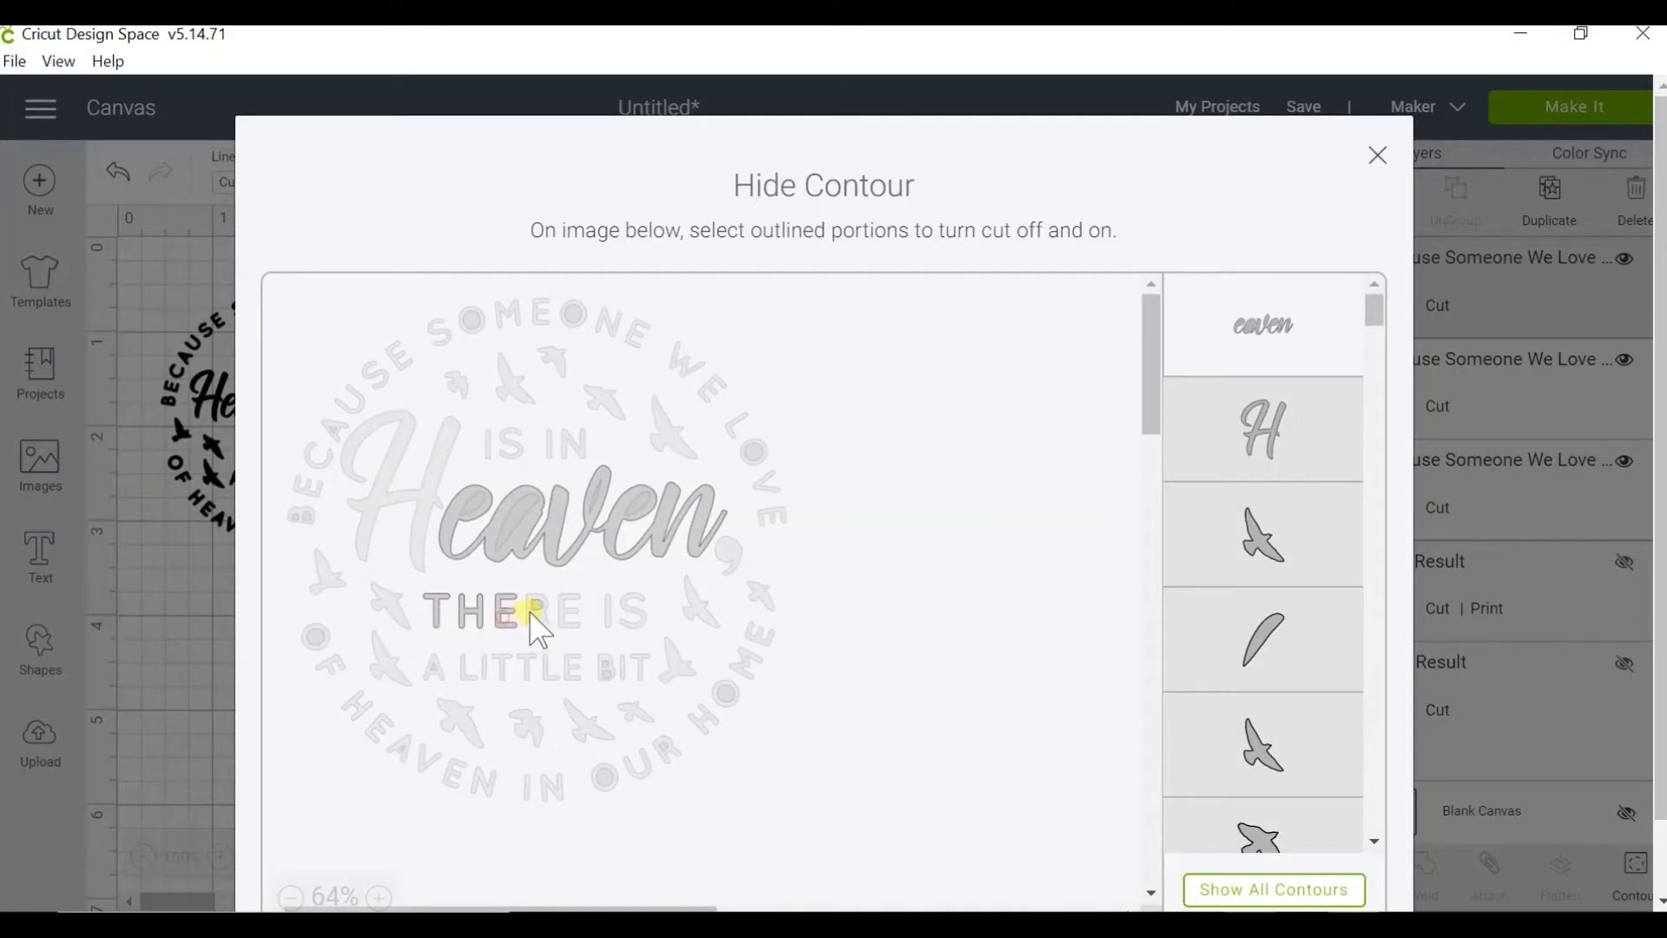
{"action": "left_click", "coordinate": [535, 609]}
{"action": "left_click", "coordinate": [573, 619]}
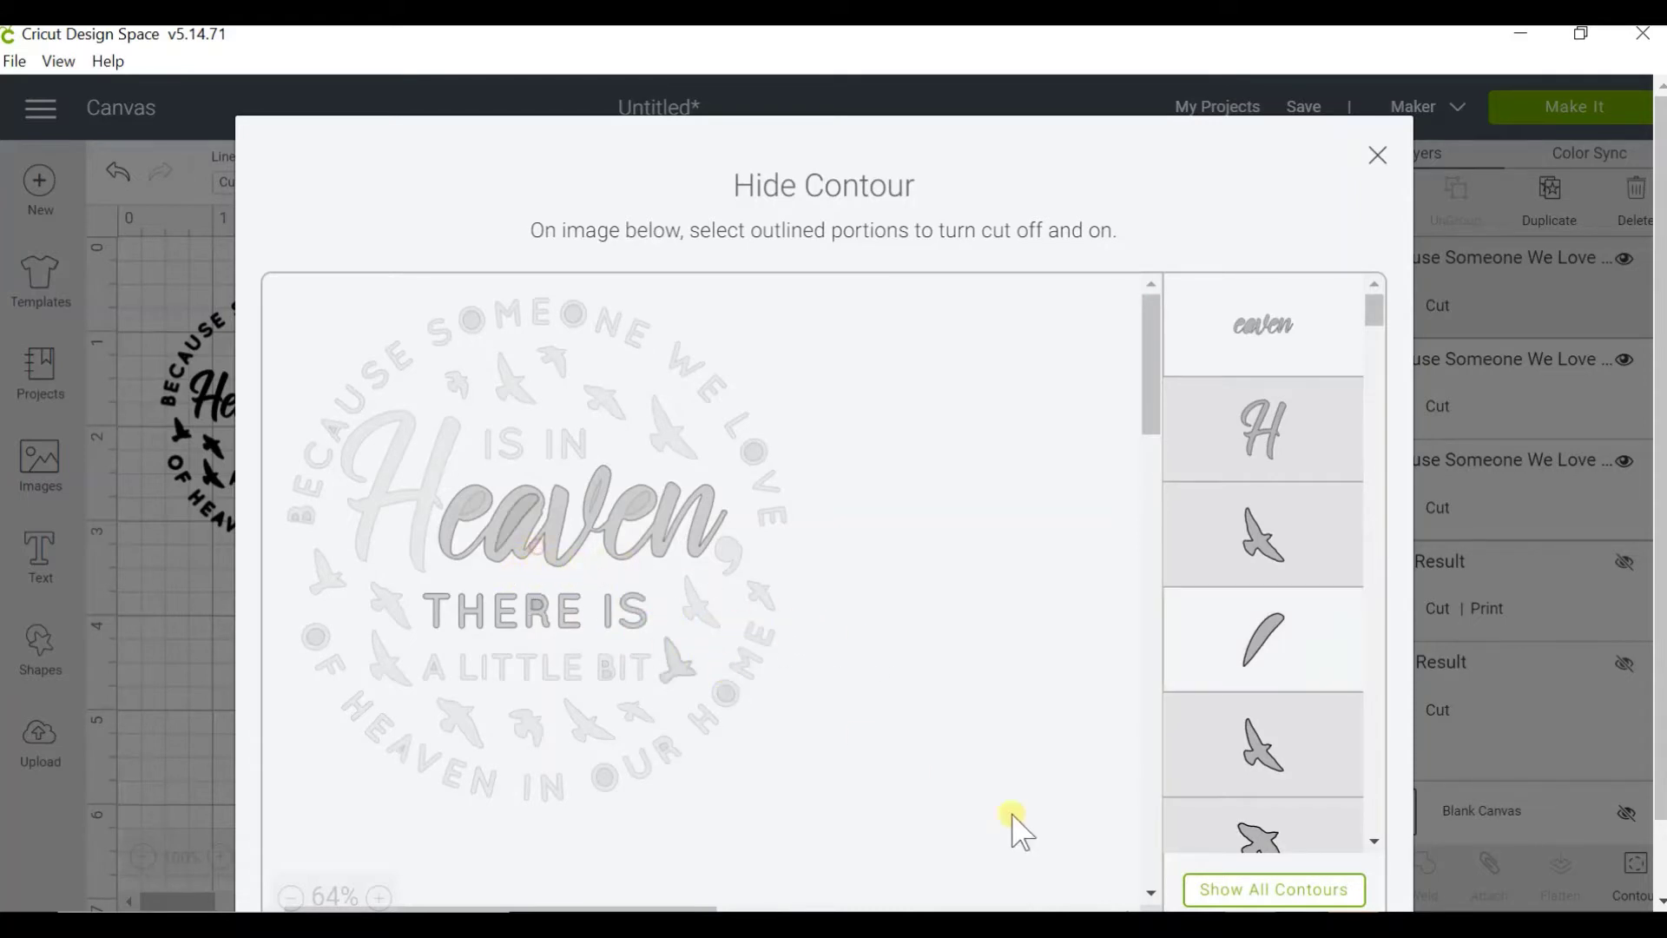
{"action": "left_click", "coordinate": [553, 551]}
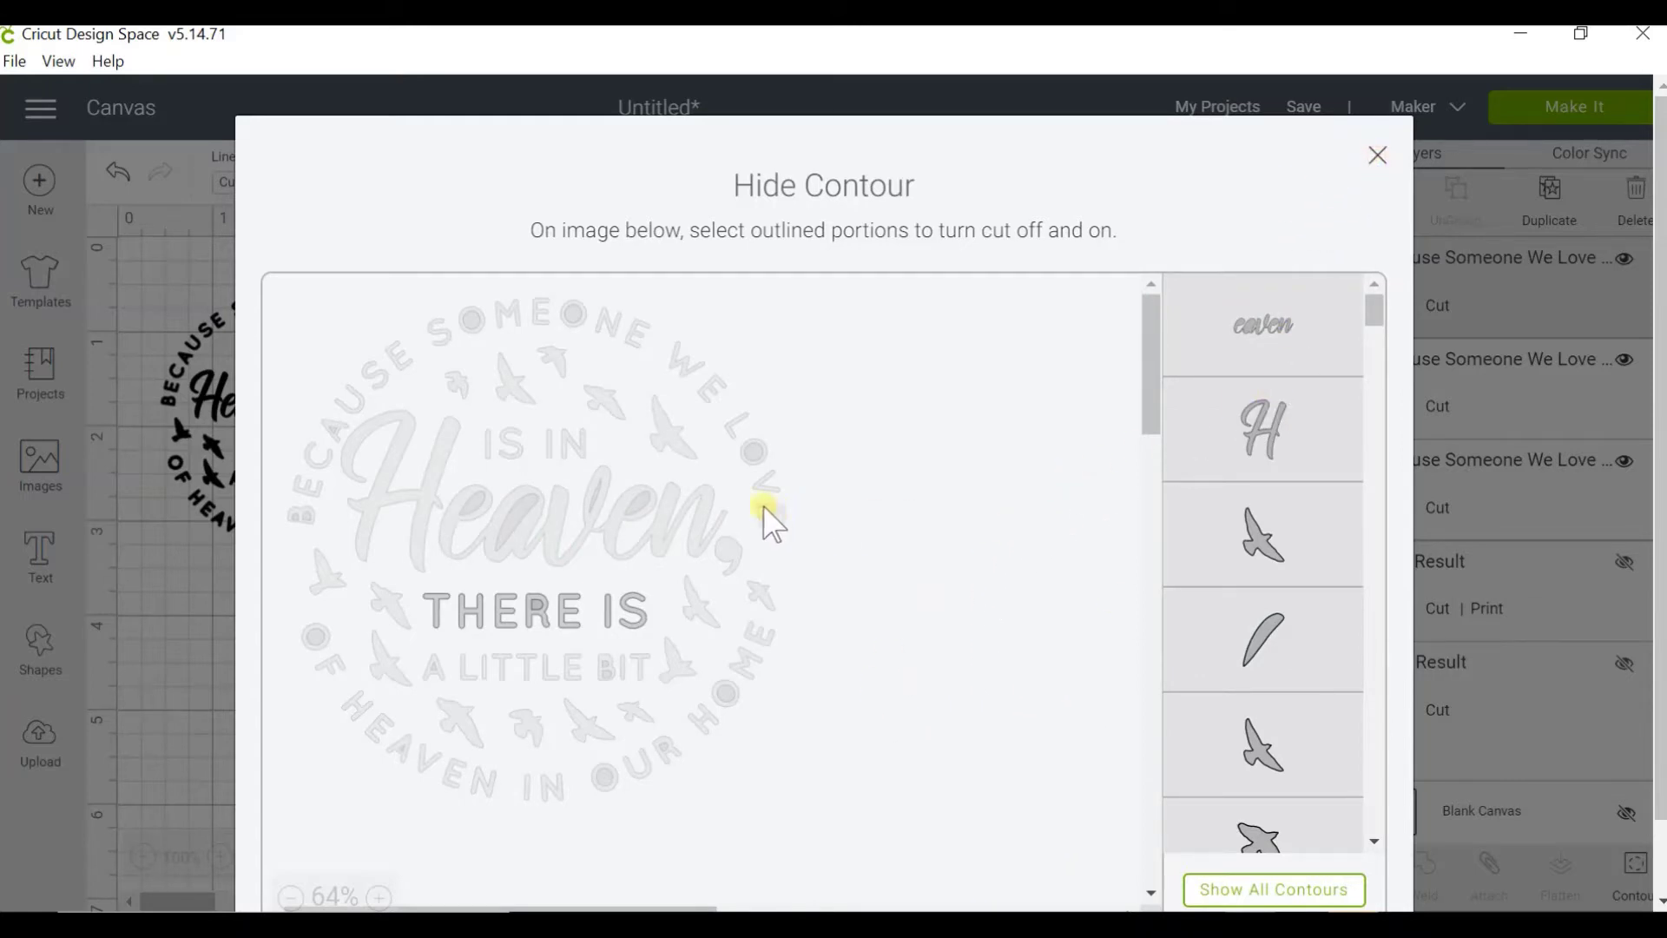
- Enlarge the separate "THERE IS" to about 0.84 by 0.13 inches and place it between "Heaven," and "A LITTLE BIT"
{"action": "left_click", "coordinate": [713, 491]}
{"action": "left_click_drag", "start_coordinate": [631, 472], "coordinate": [296, 464]}
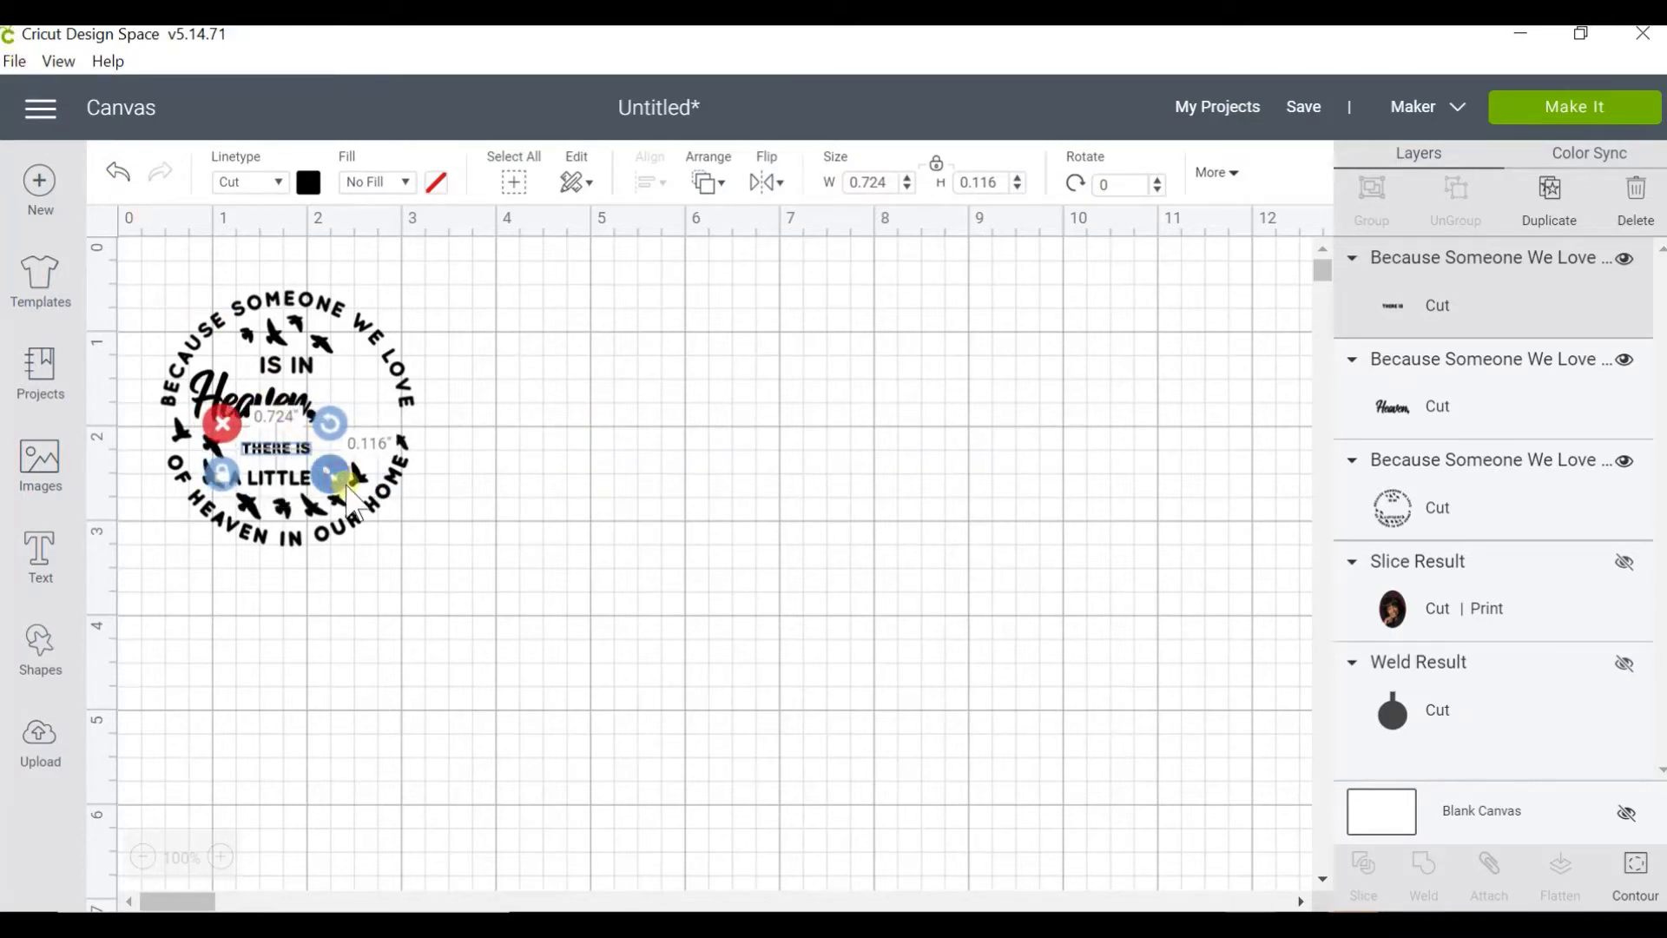
{"action": "left_click_drag", "start_coordinate": [343, 481], "coordinate": [354, 484]}
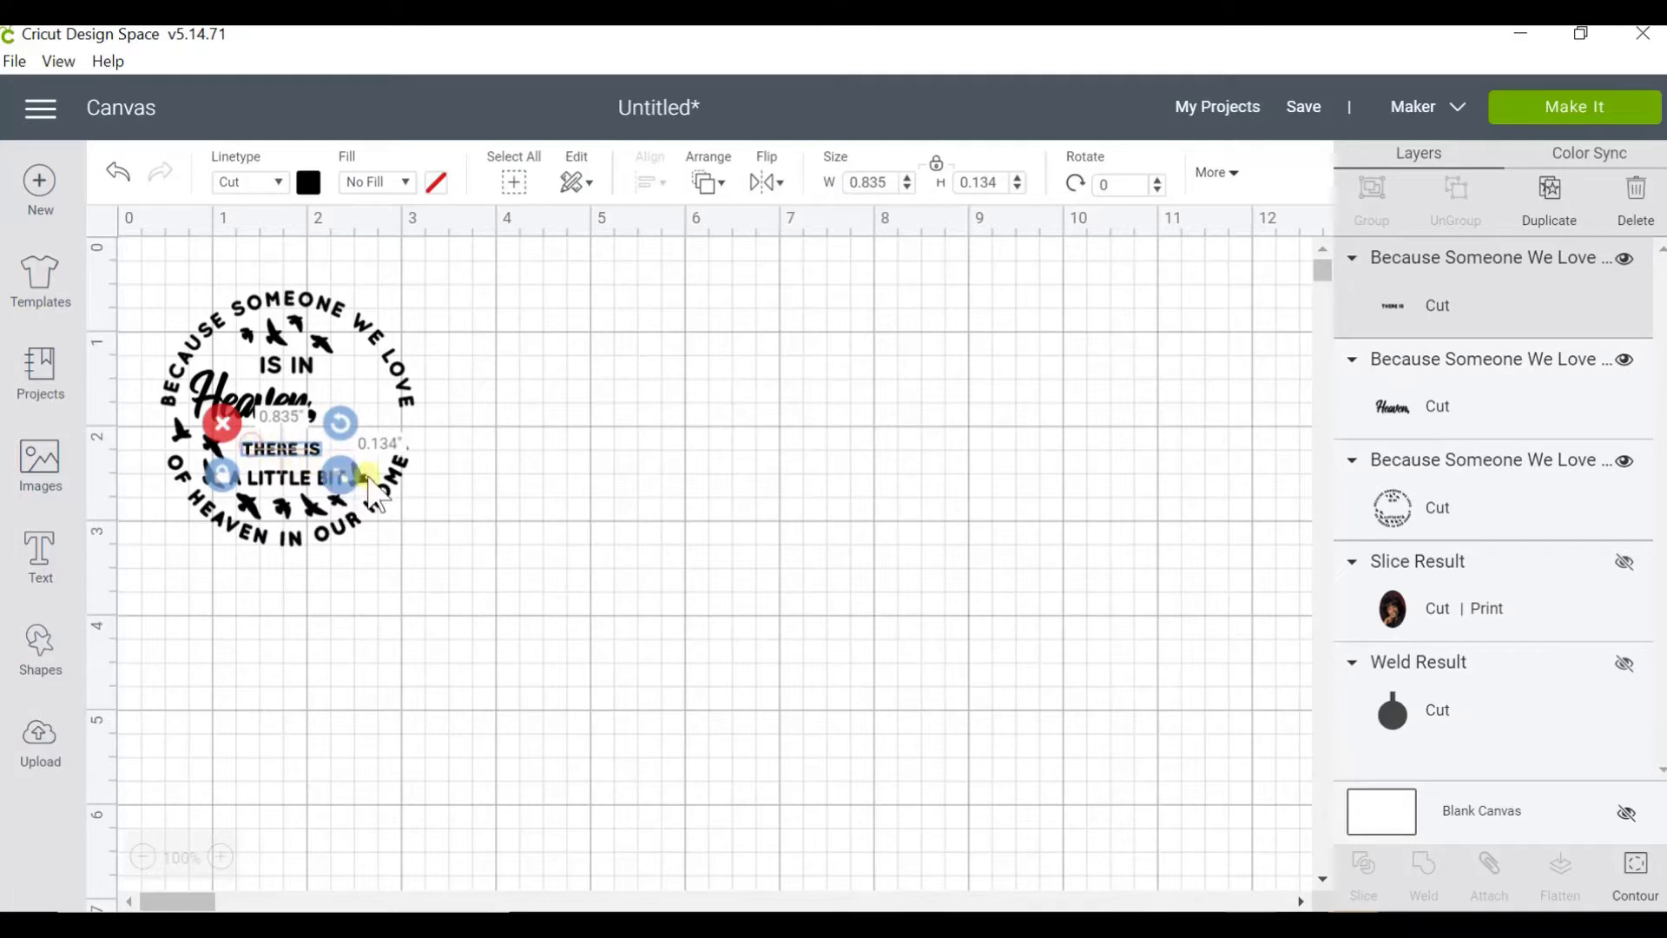
{"action": "left_click", "coordinate": [461, 502]}
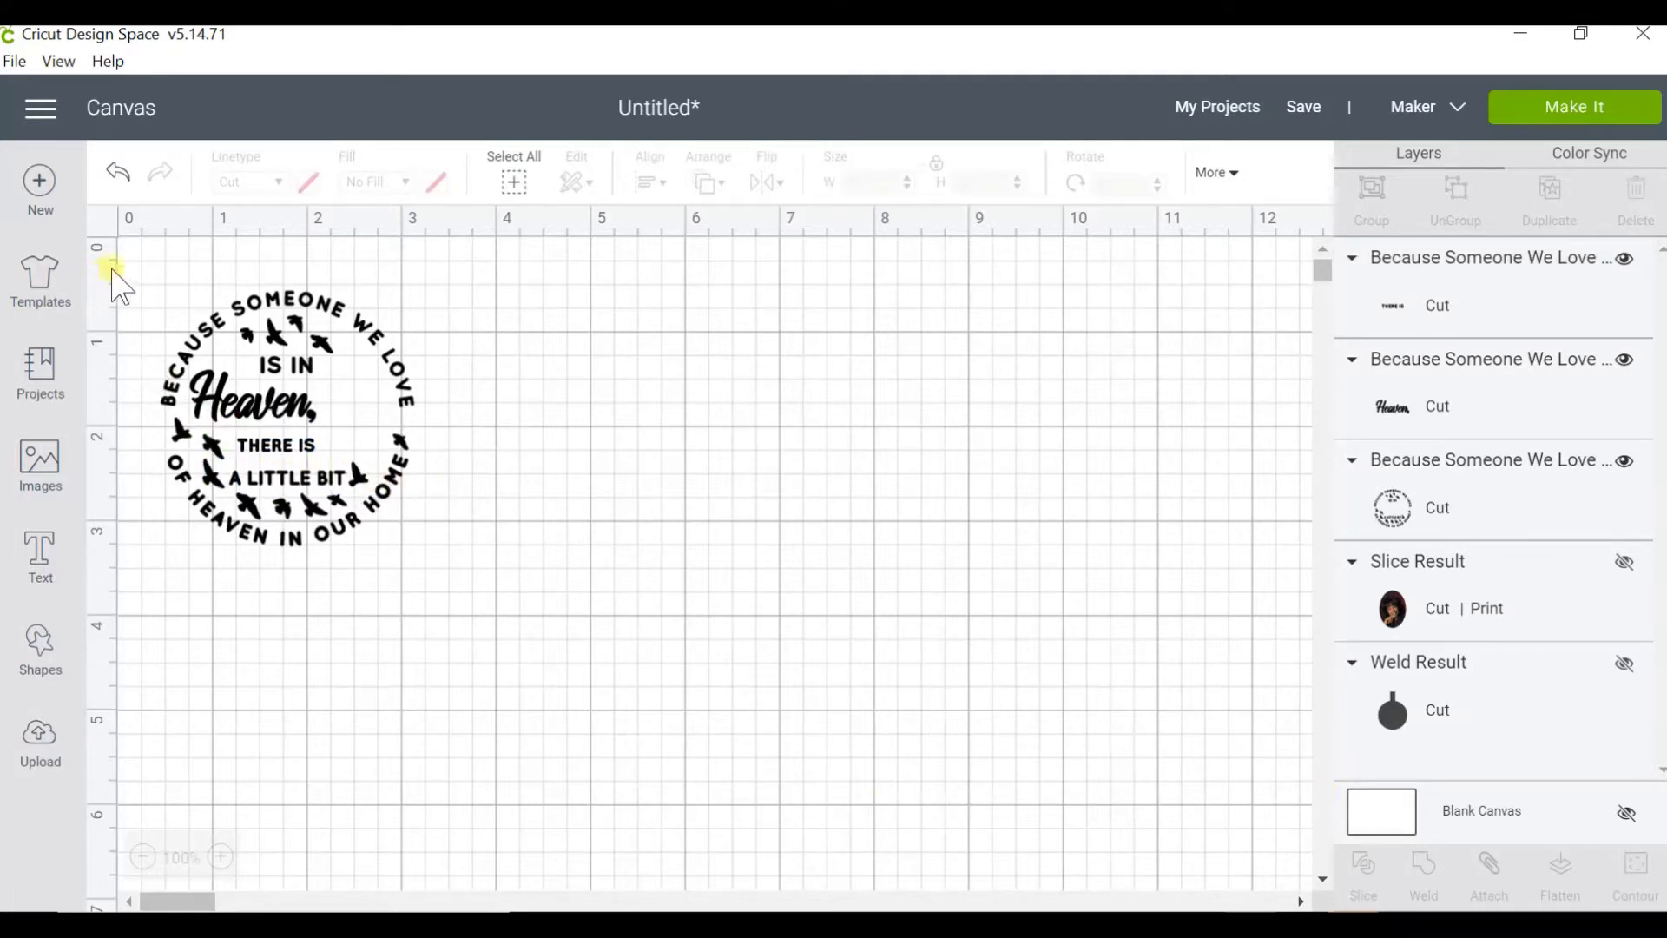
- Group the three phrase pieces into one object and move it farther into the canvas
{"action": "left_click_drag", "start_coordinate": [130, 269], "coordinate": [321, 564]}
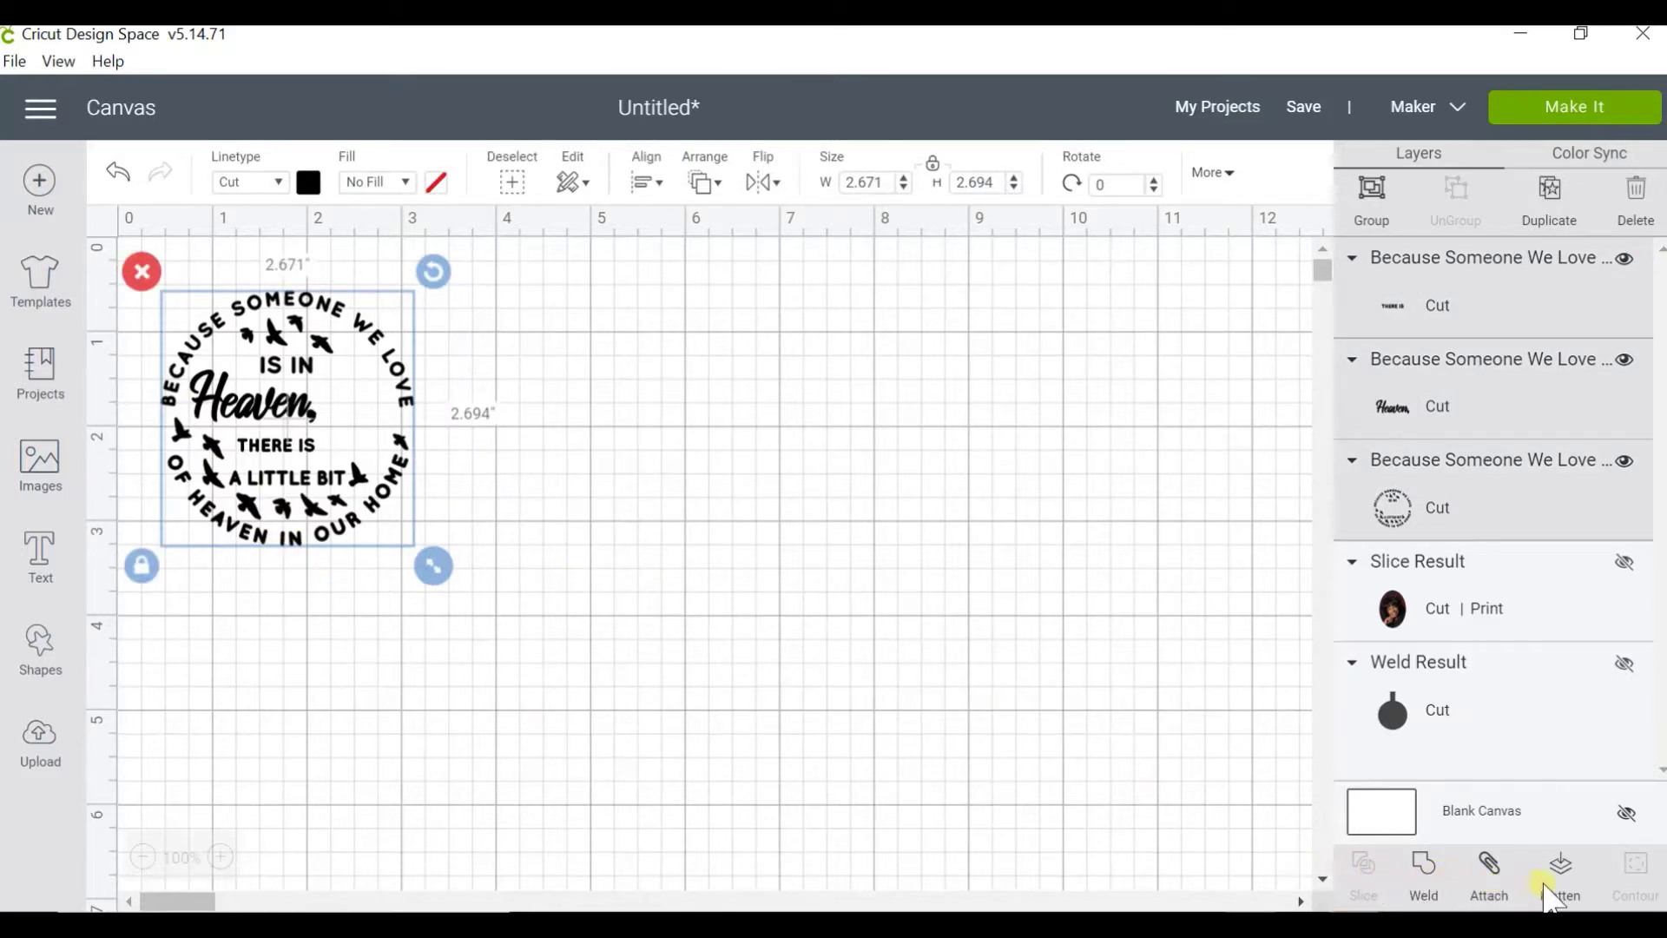
{"action": "left_click", "coordinate": [1356, 217]}
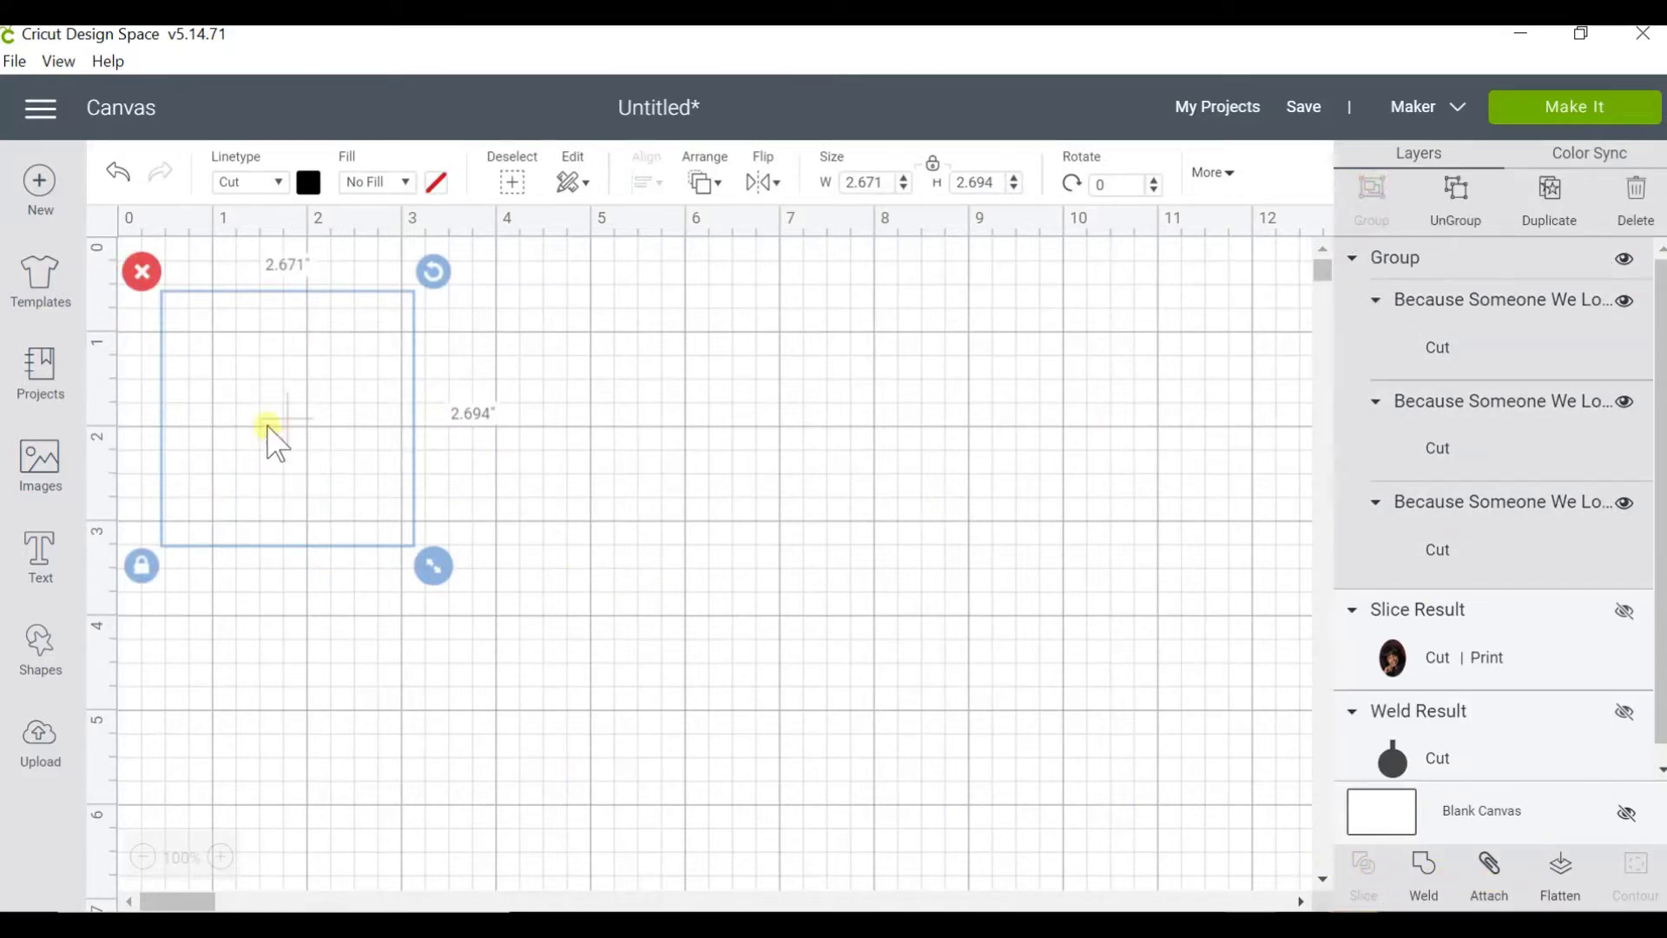
{"action": "left_click_drag", "start_coordinate": [280, 451], "coordinate": [477, 564]}
{"action": "key", "text": "ctrl+z"}
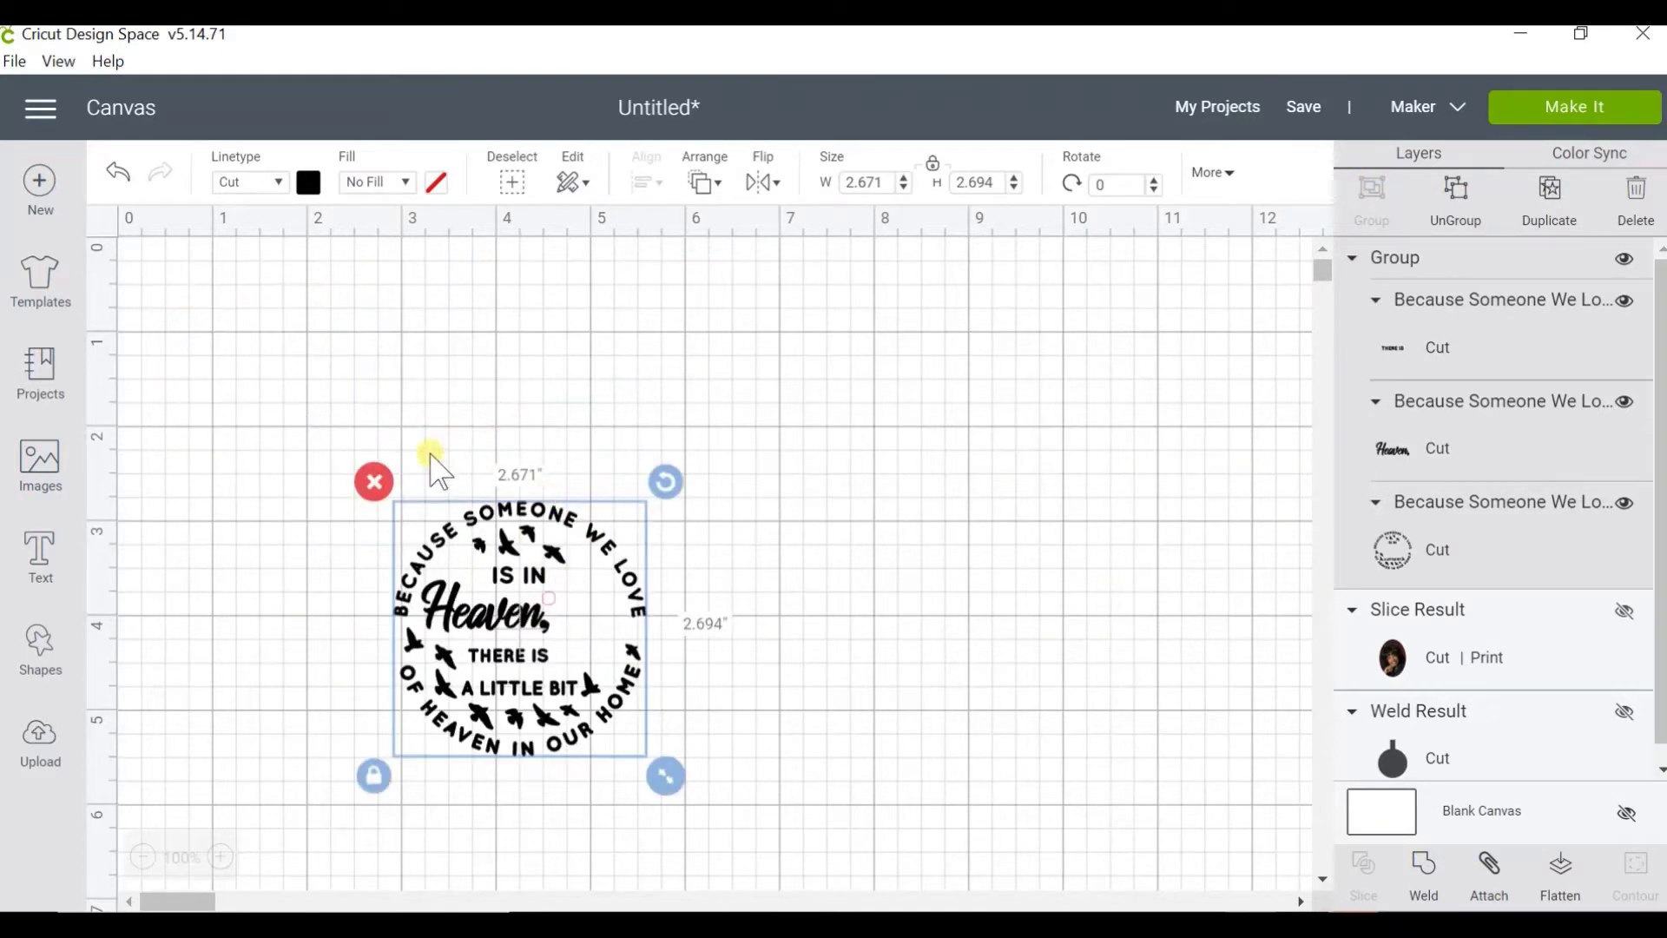
{"action": "left_click", "coordinate": [732, 493]}
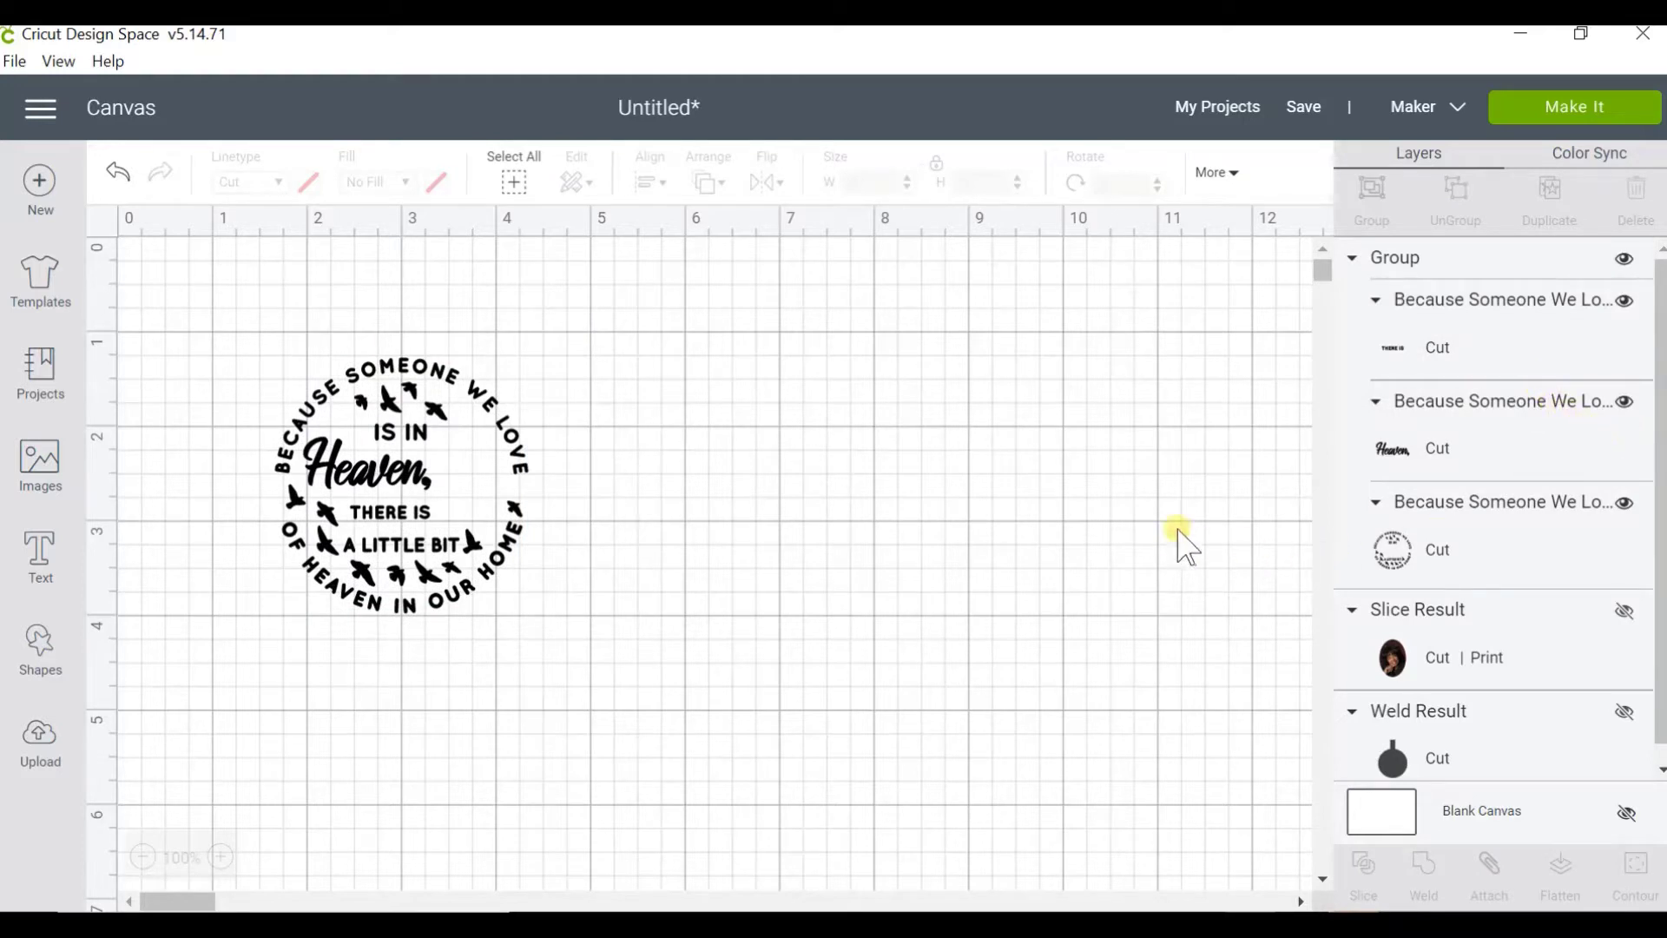
- Show the hidden oval portrait and place it, about 0.6 by 0.85 inches, at the right end of "Heaven,"
{"action": "left_click", "coordinate": [1529, 658]}
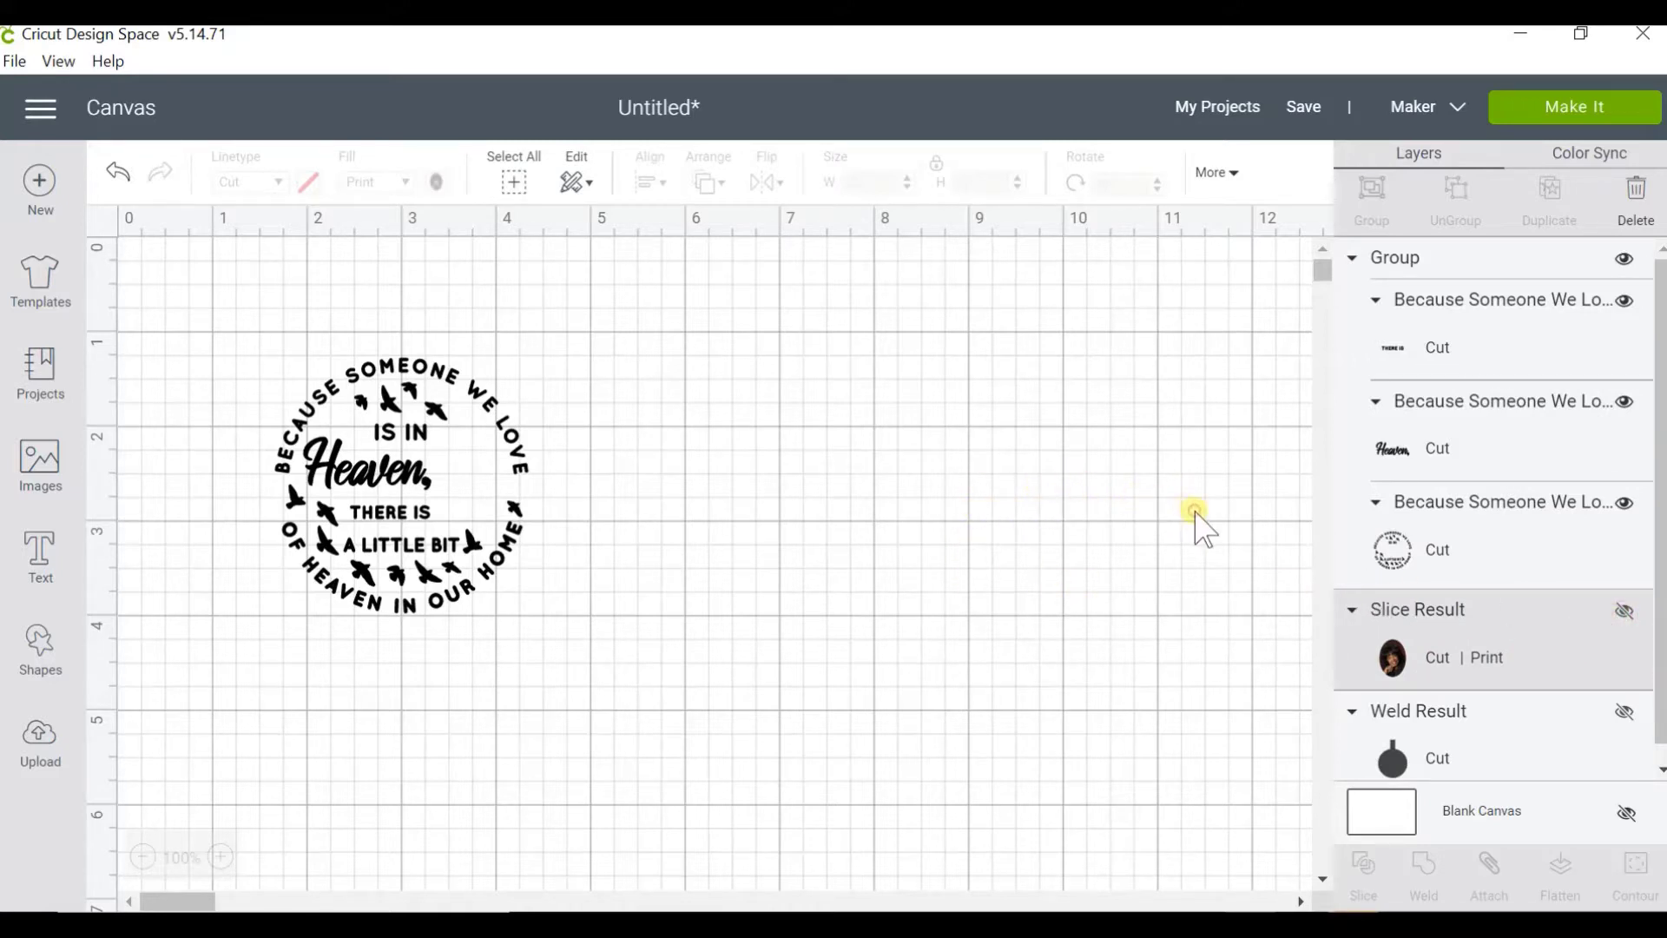
{"action": "left_click_drag", "start_coordinate": [871, 654], "coordinate": [768, 507]}
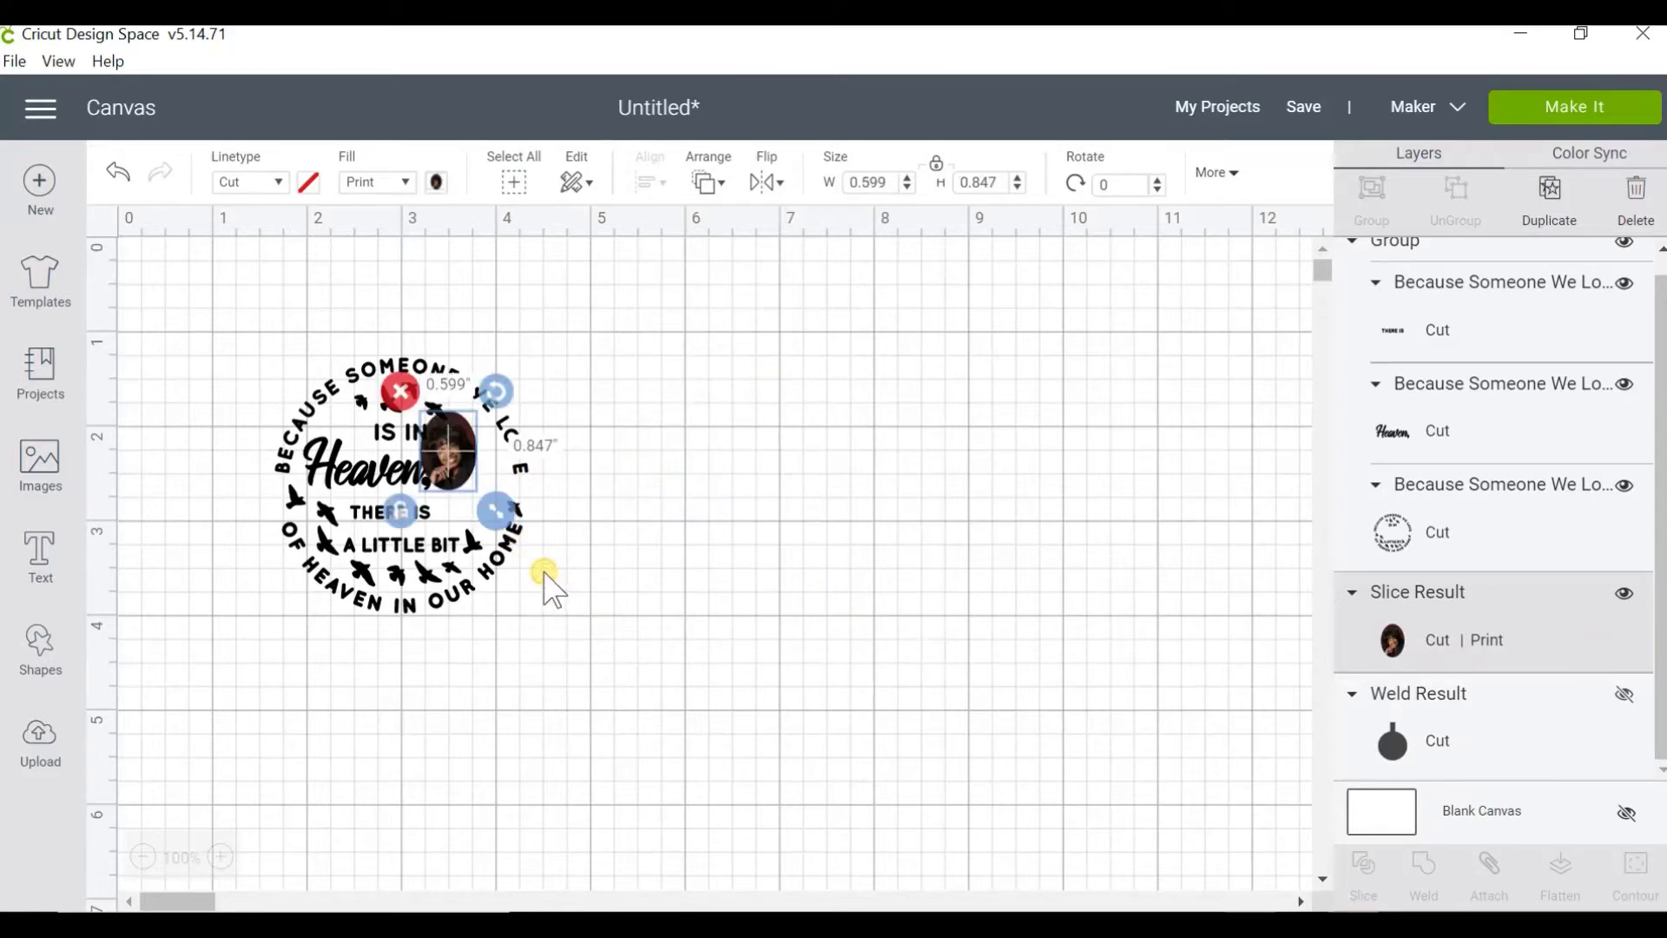
{"action": "mouse_move", "coordinate": [474, 473]}
{"action": "left_mouse_down"}
{"action": "mouse_move", "coordinate": [479, 493]}
{"action": "mouse_move", "coordinate": [467, 469]}
{"action": "left_mouse_up"}
{"action": "left_click", "coordinate": [466, 469]}
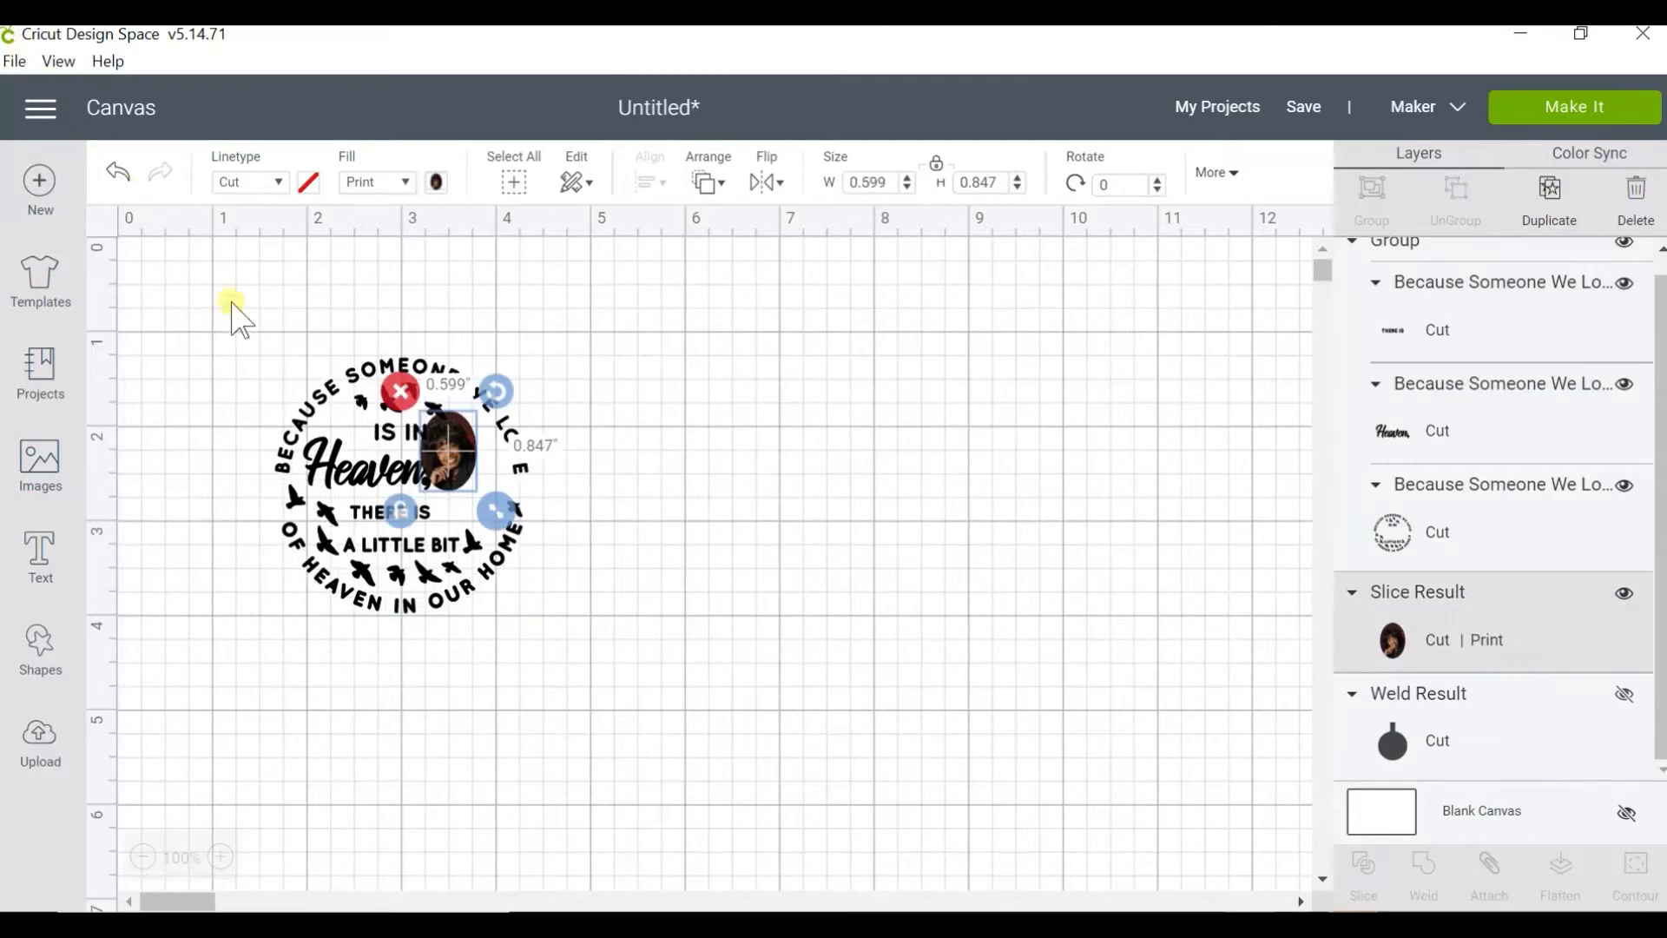
- Shift the phrase group slightly left so "Heaven," clears the portrait, and send the group to the back
{"action": "left_click", "coordinate": [438, 473]}
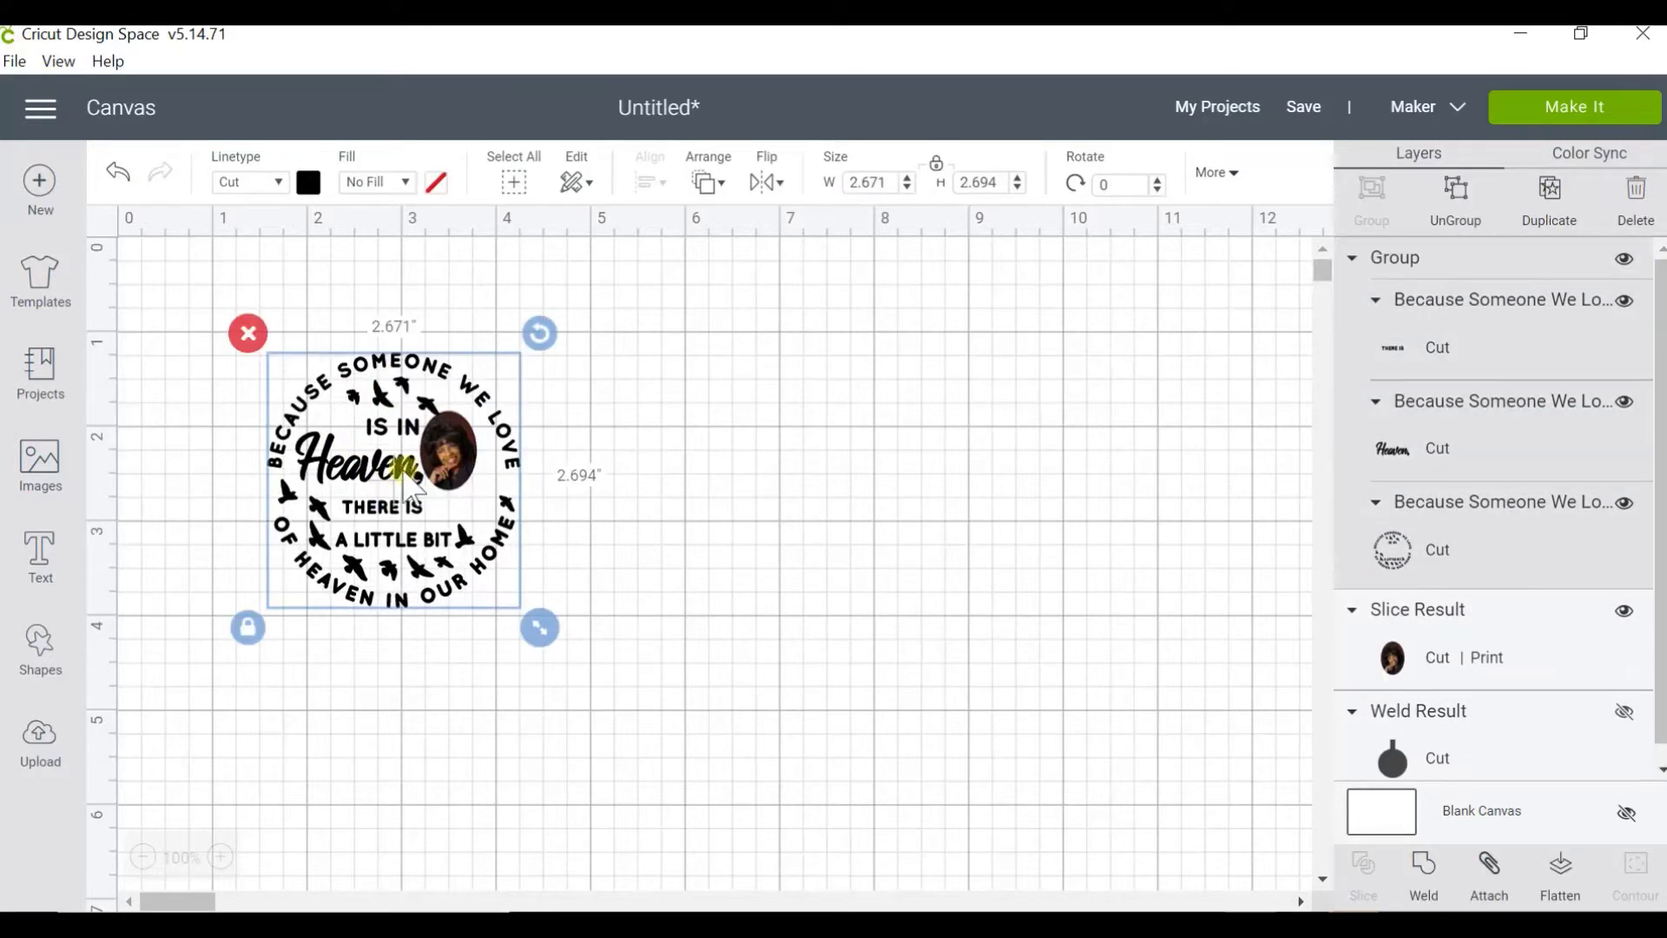
{"action": "left_click_drag", "start_coordinate": [393, 486], "coordinate": [384, 485]}
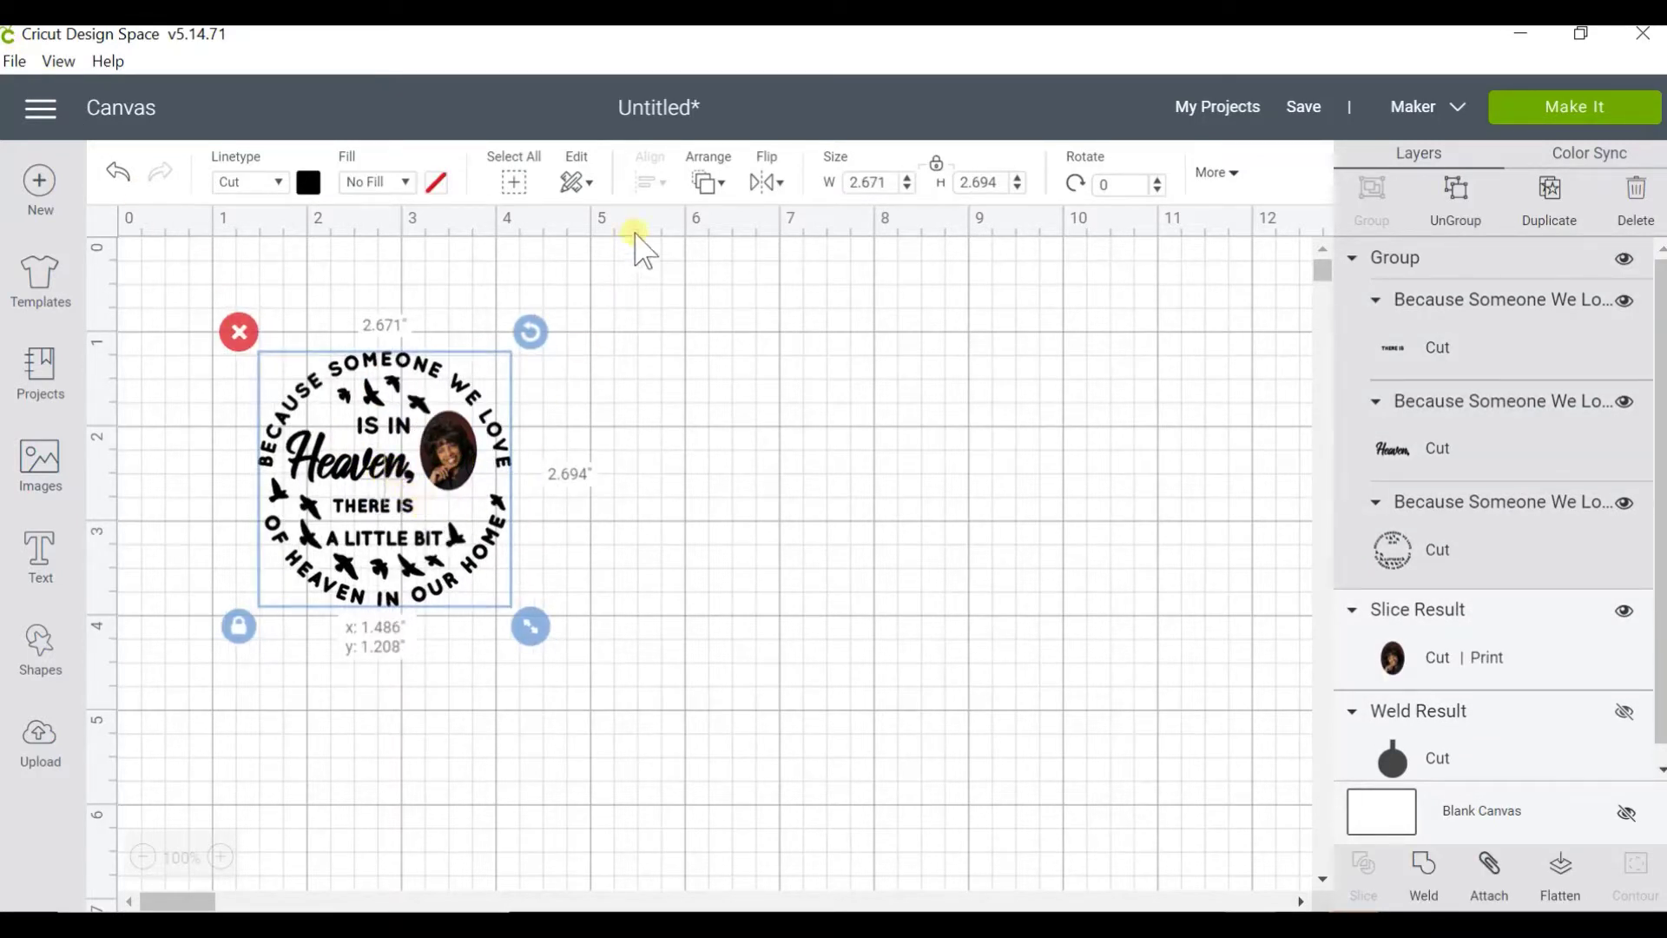
{"action": "left_click", "coordinate": [702, 185]}
{"action": "left_click", "coordinate": [742, 266]}
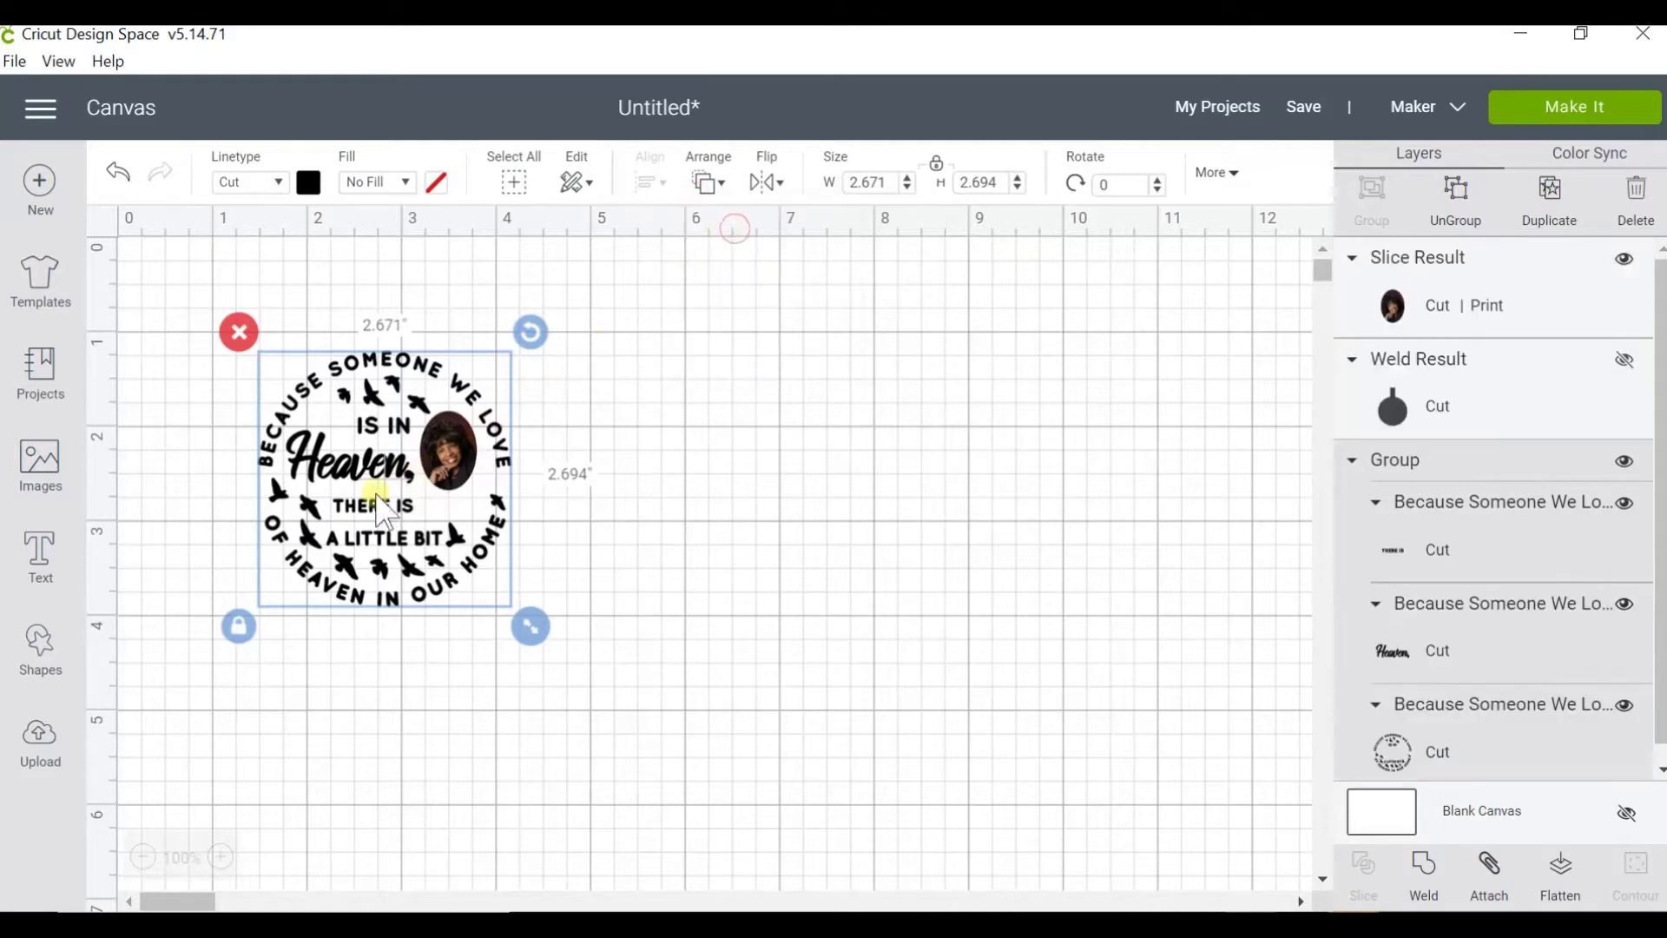
- Enlarge the portrait to about 0.77 by 1.08 inches, and scale portrait and phrase together to about 4.34 by 4.38 inches
{"action": "left_click", "coordinate": [448, 473]}
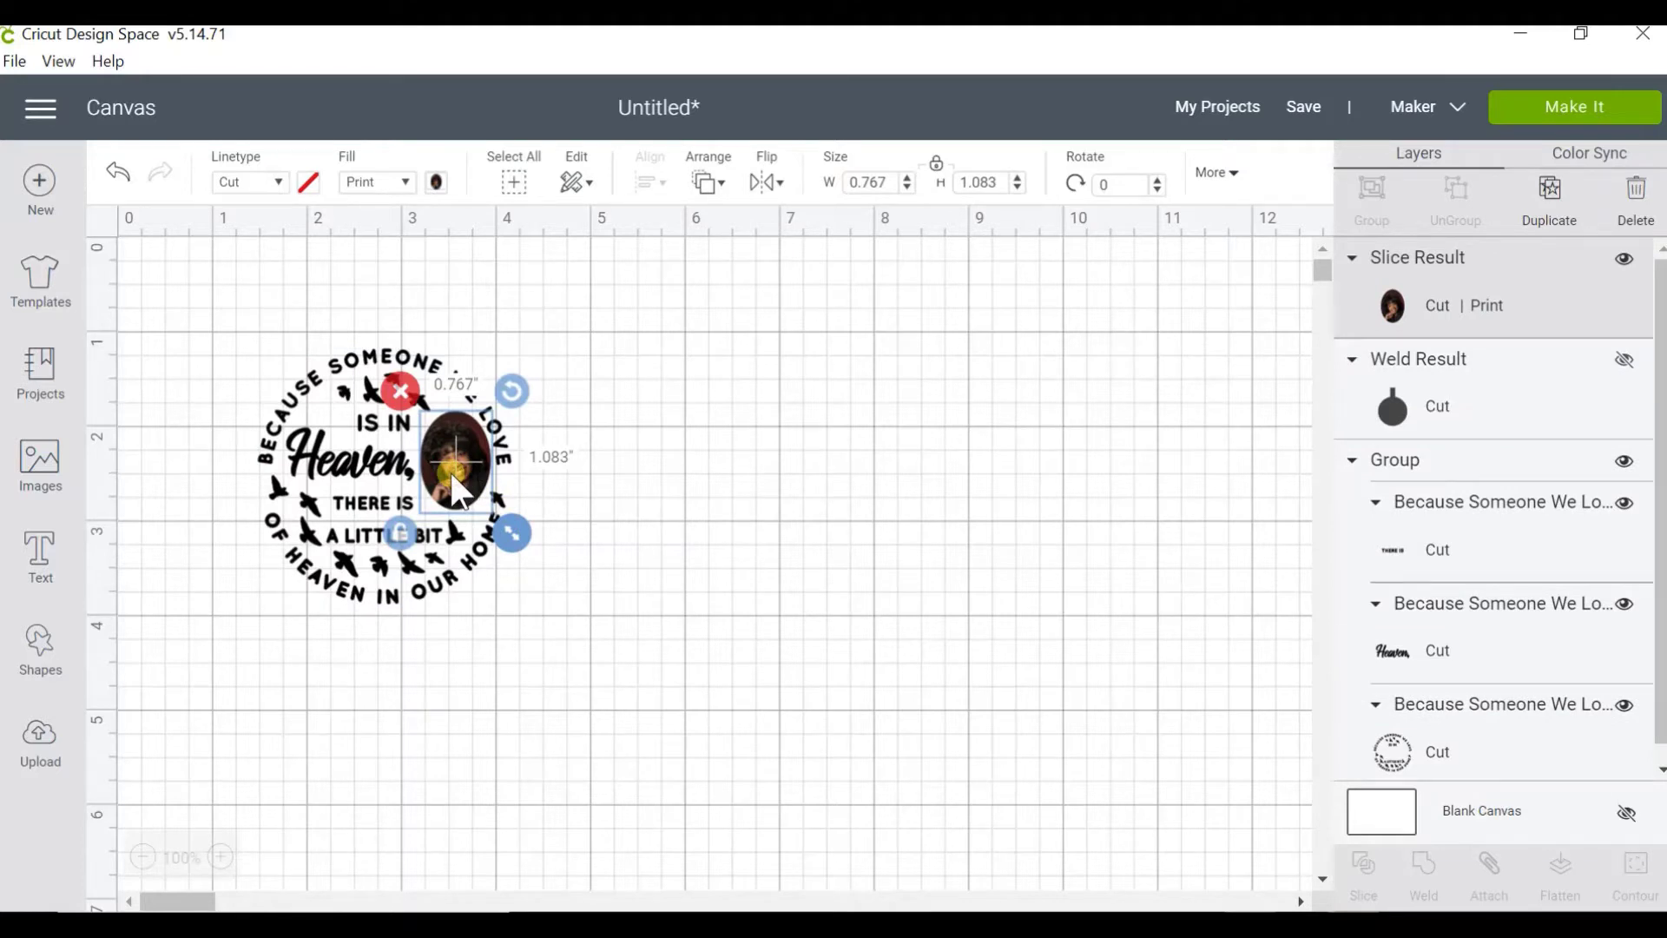
{"action": "left_click", "coordinate": [217, 261]}
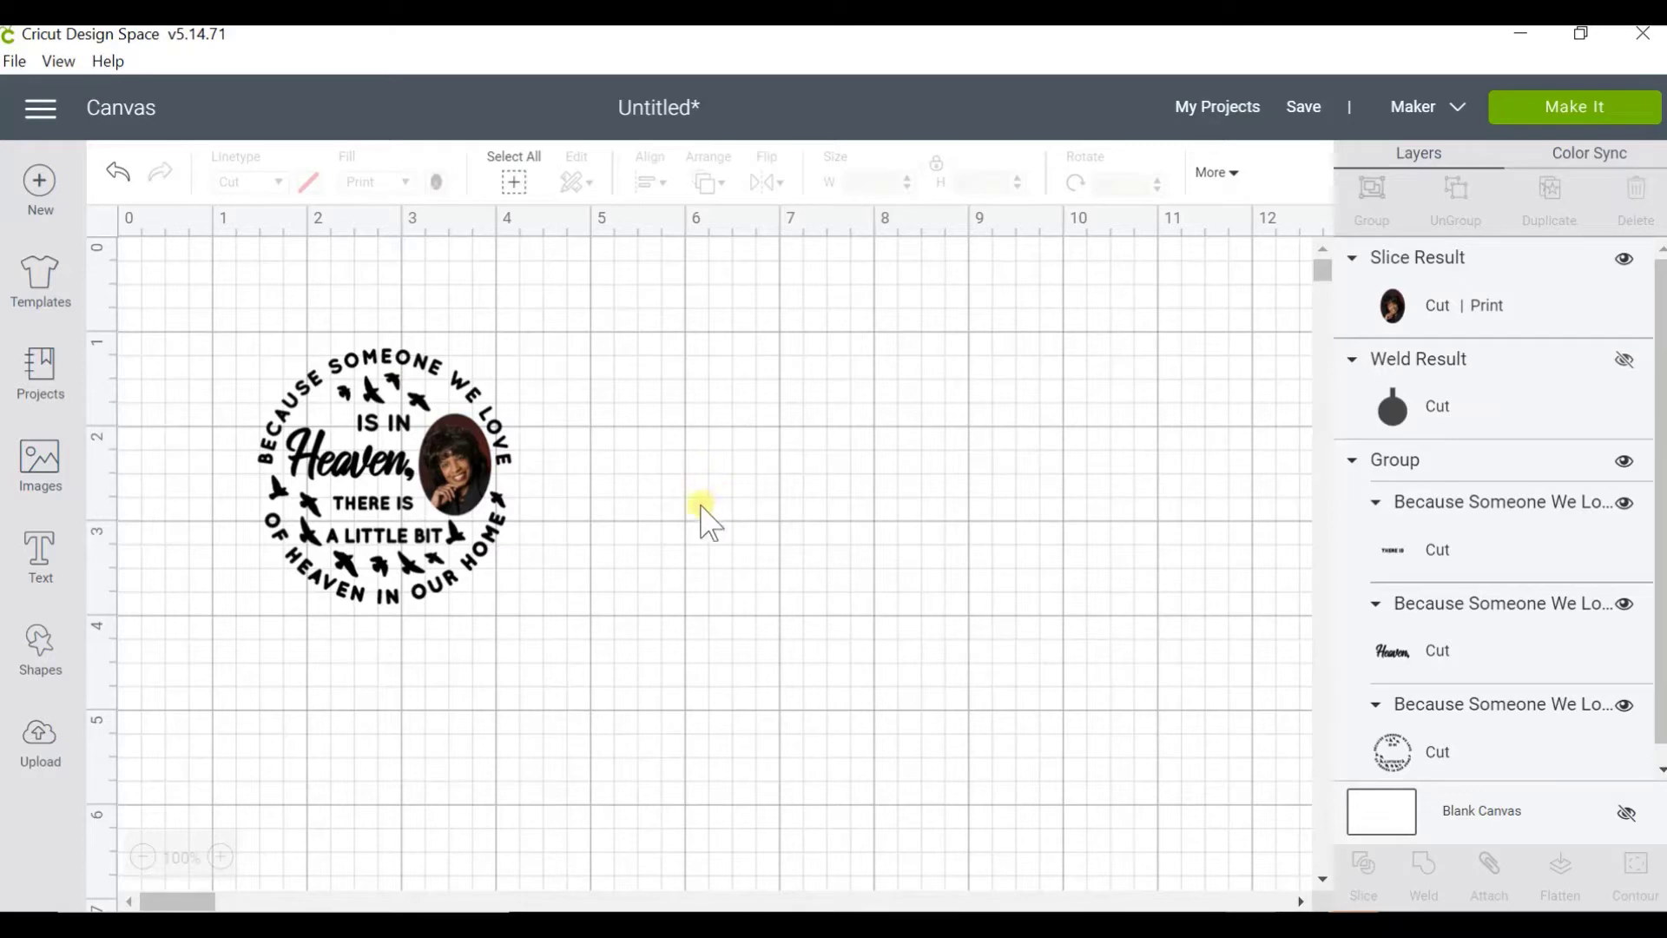
{"action": "left_click_drag", "start_coordinate": [242, 341], "coordinate": [599, 700]}
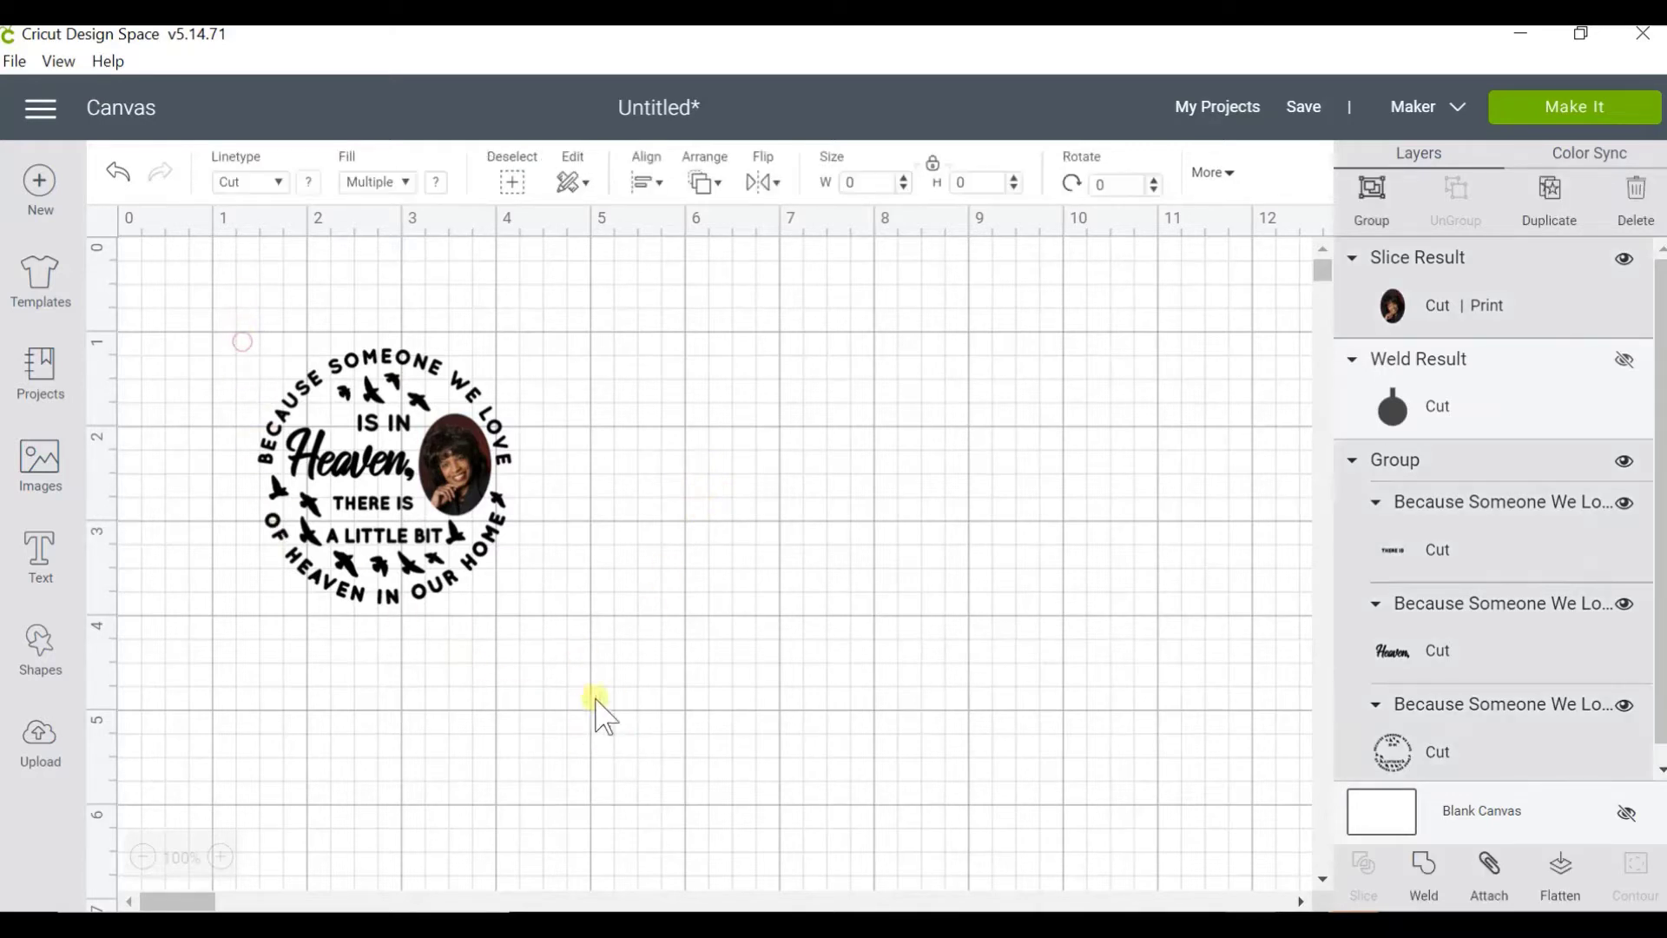
{"action": "left_click", "coordinate": [534, 626]}
{"action": "left_click", "coordinate": [847, 697]}
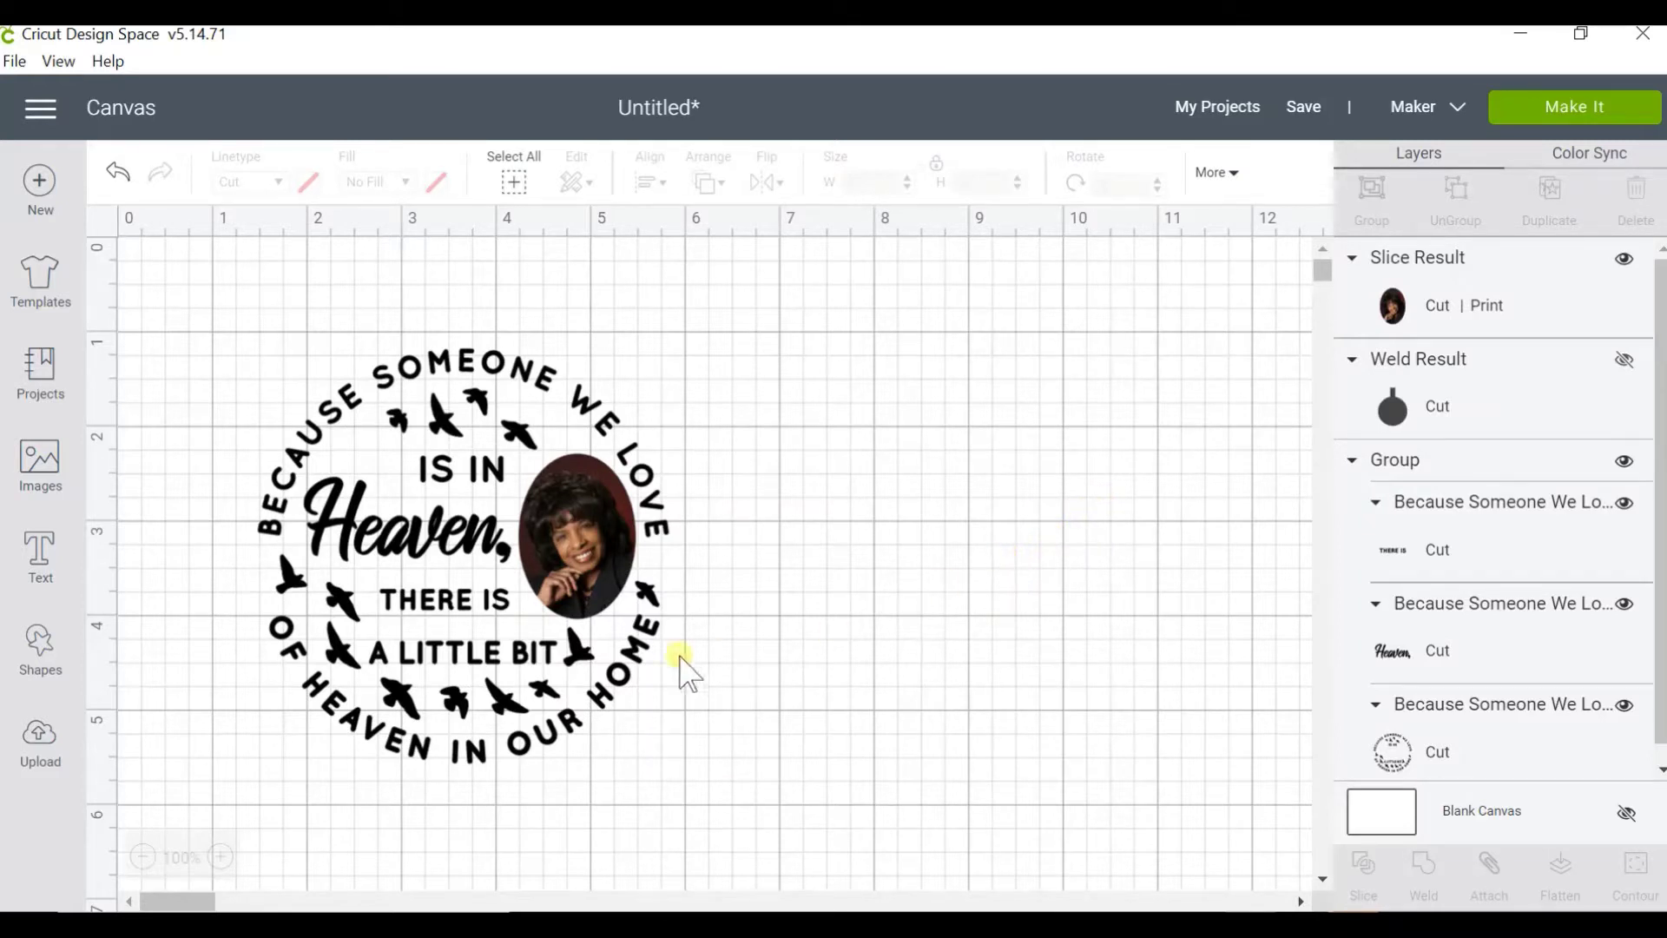
- Group the portrait with the phrase, scale the group to about 2.04 by 2.06 inches and move it right
{"action": "left_click_drag", "start_coordinate": [214, 348], "coordinate": [819, 827]}
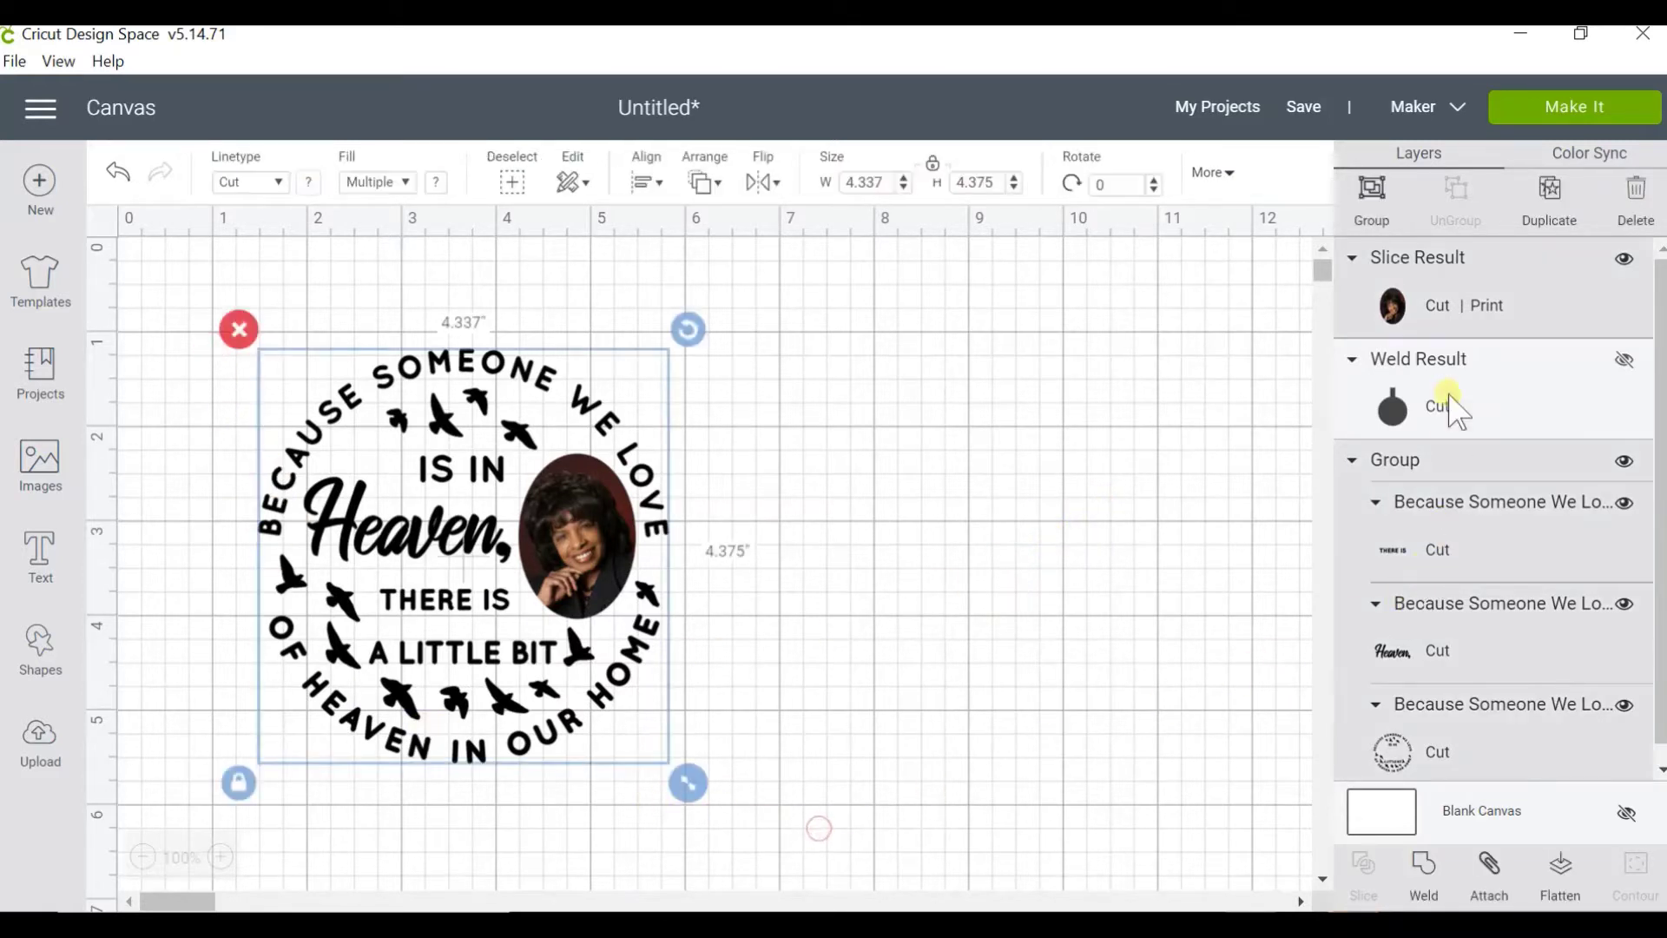
{"action": "left_click", "coordinate": [1372, 196]}
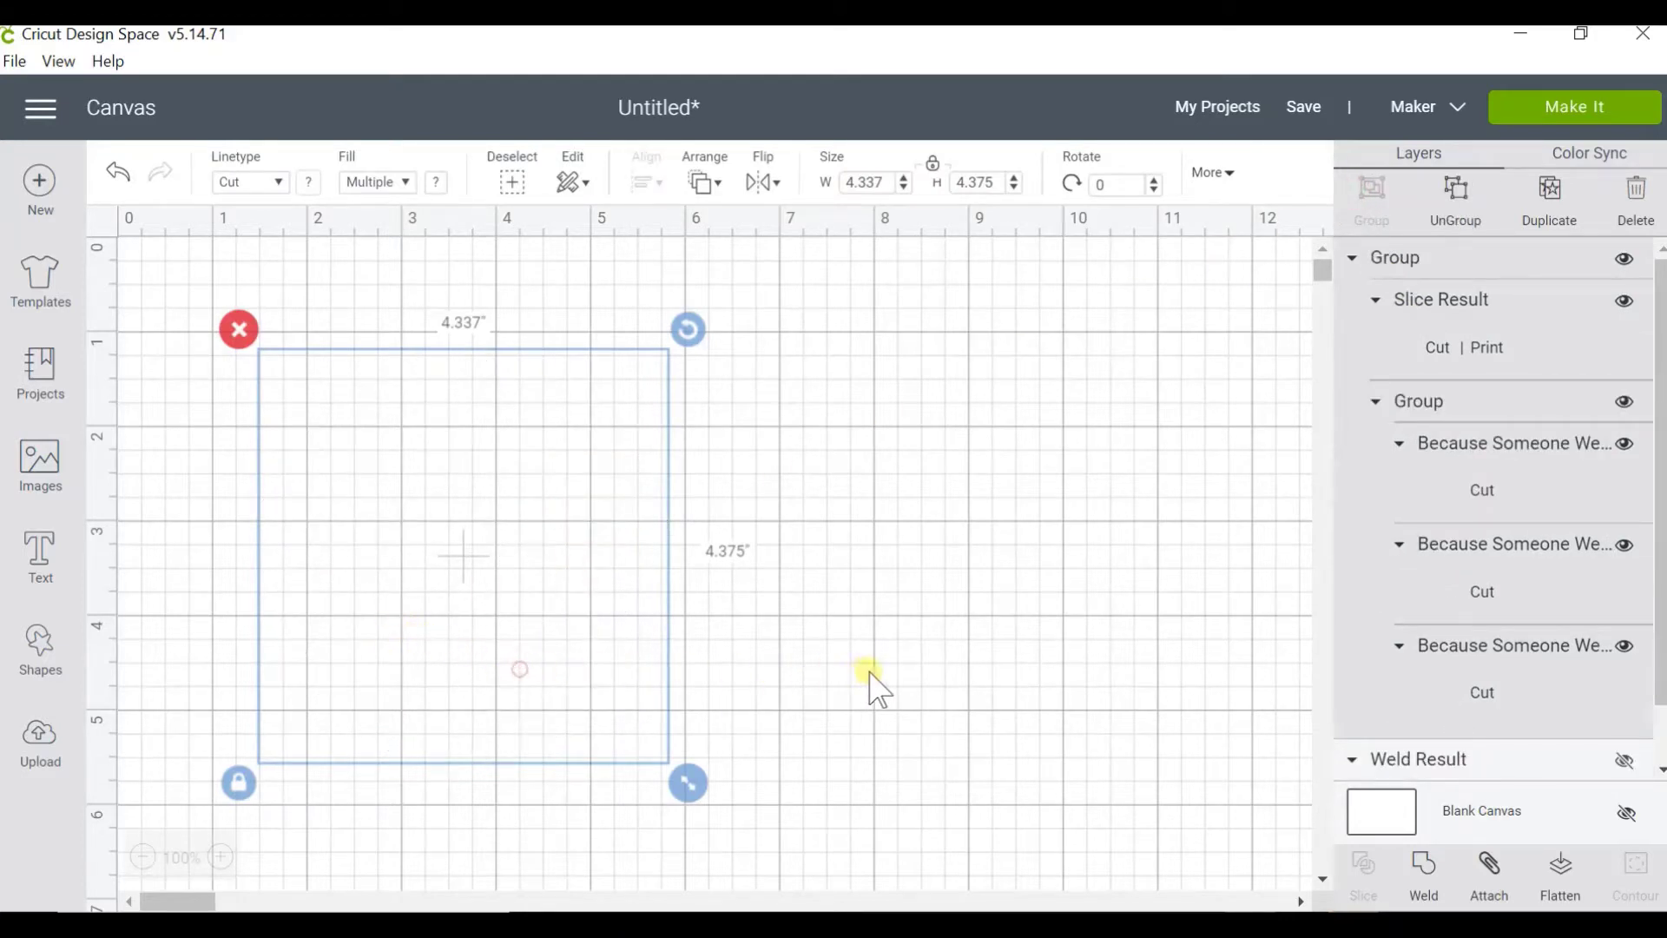
{"action": "left_click_drag", "start_coordinate": [1042, 786], "coordinate": [809, 566]}
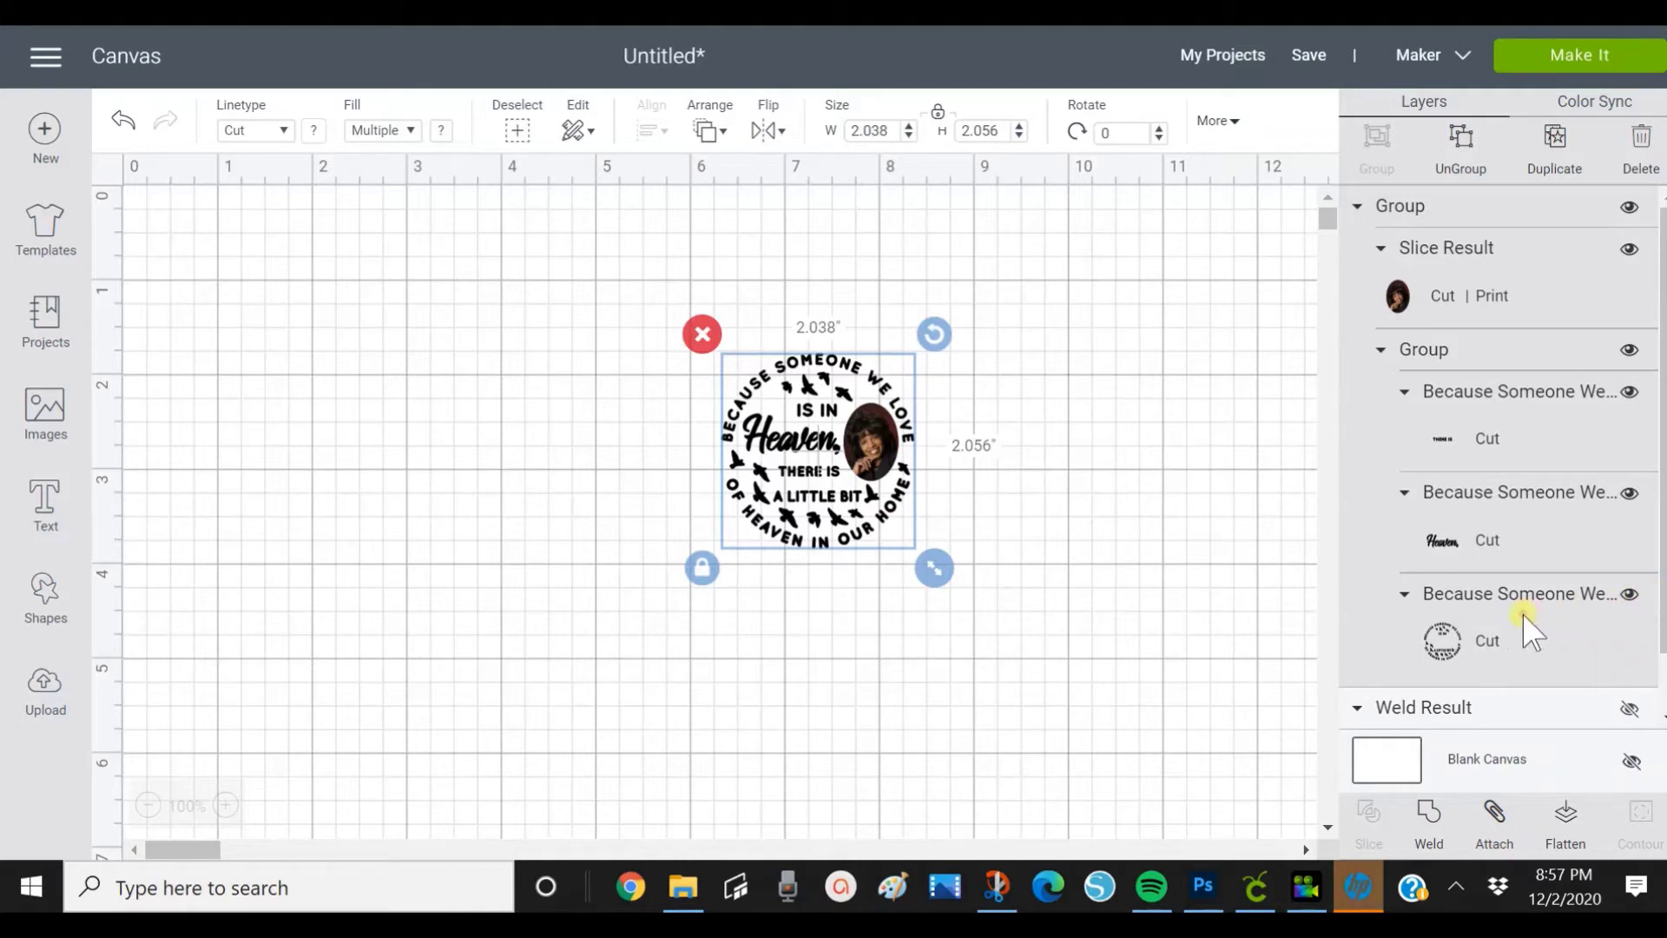
- Show the hidden welded circle-and-bar shape, move it down and right, and color it white
{"action": "left_click", "coordinate": [1520, 706]}
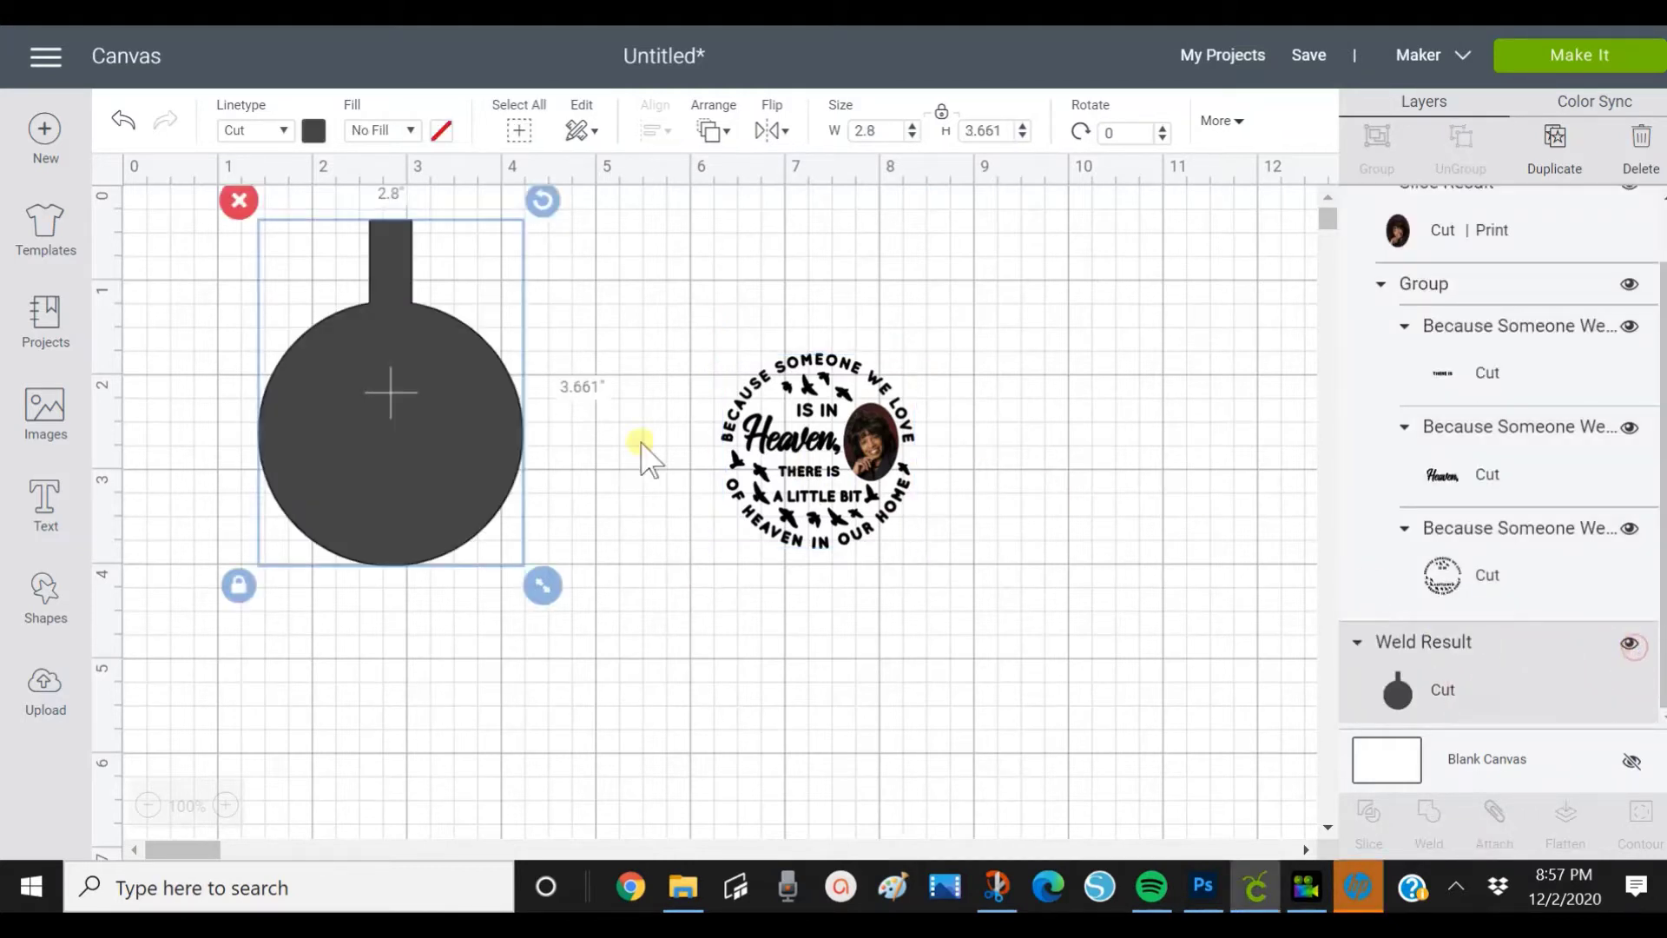
{"action": "left_click_drag", "start_coordinate": [367, 464], "coordinate": [423, 551]}
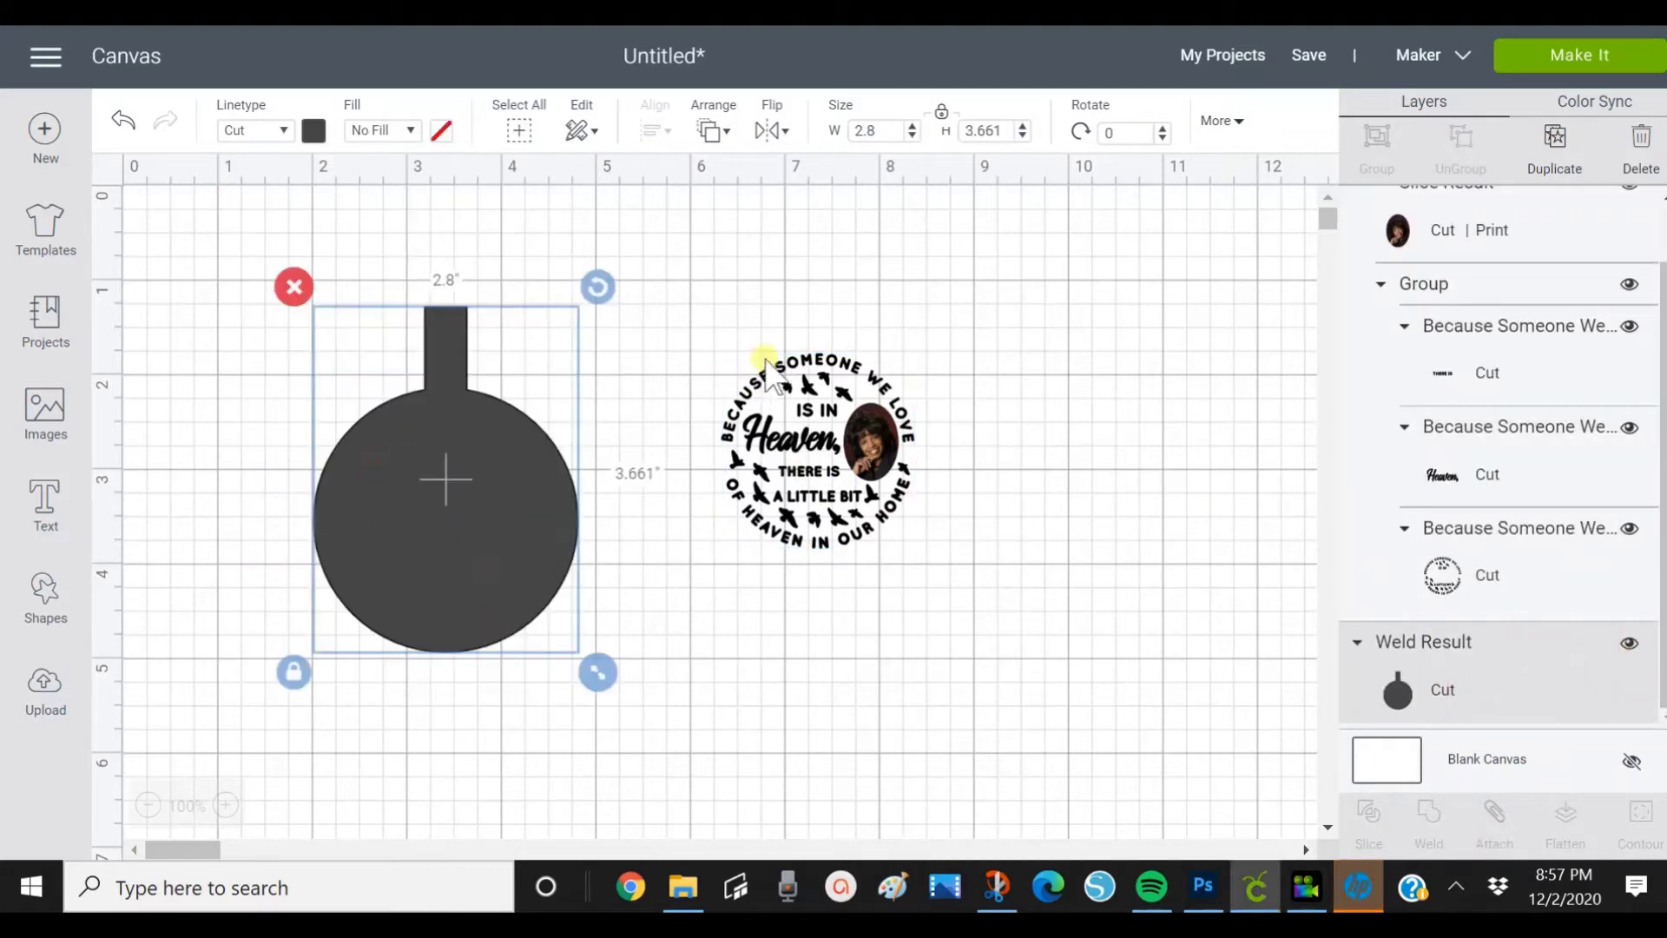
{"action": "left_click", "coordinate": [314, 130]}
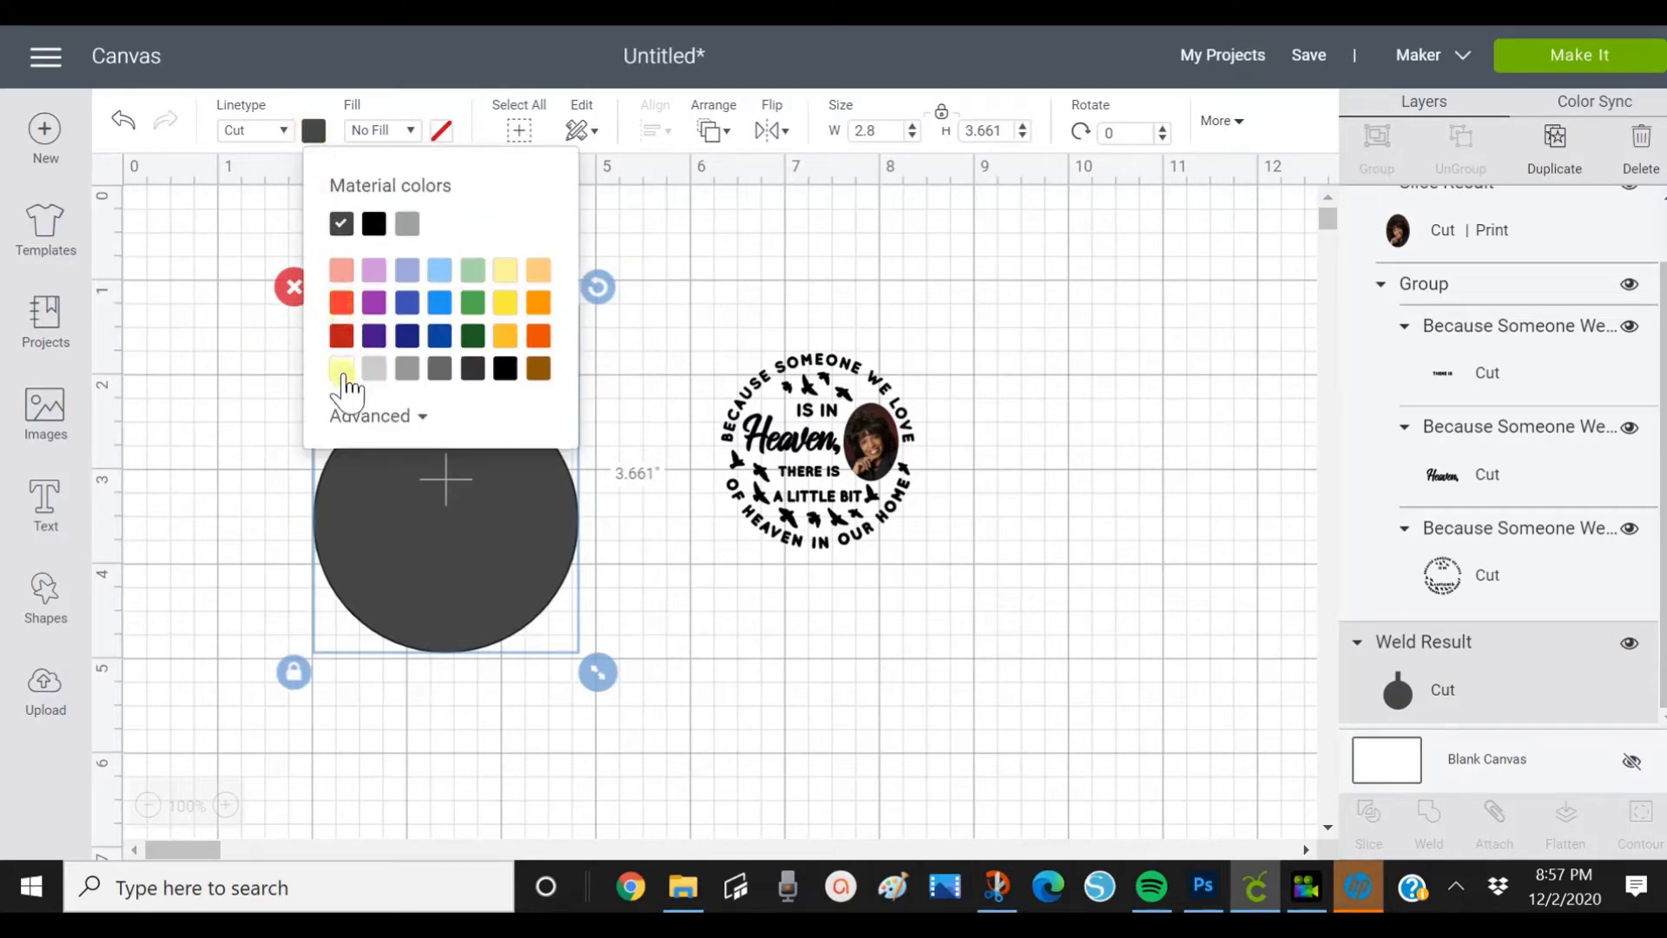
{"action": "left_click", "coordinate": [343, 371]}
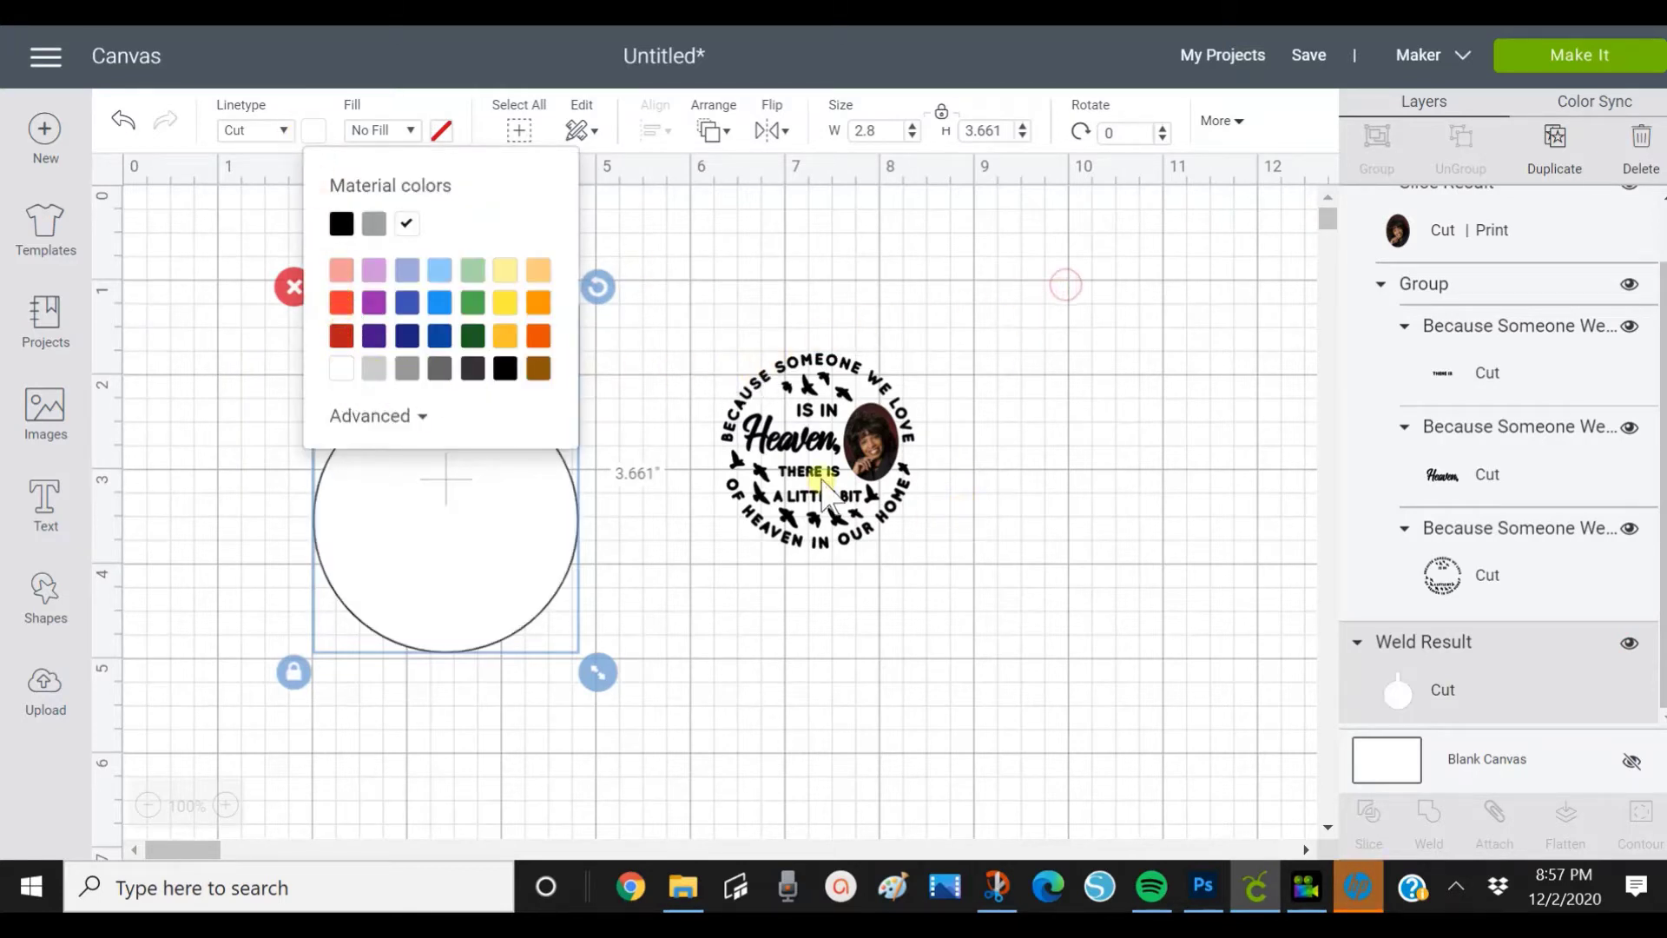
- Place the grouped phrase and portrait inside the white circle and scale it to about 2.5 by 2.5 inches
{"action": "left_click", "coordinate": [832, 487]}
{"action": "left_click_drag", "start_coordinate": [840, 413], "coordinate": [4, 39]}
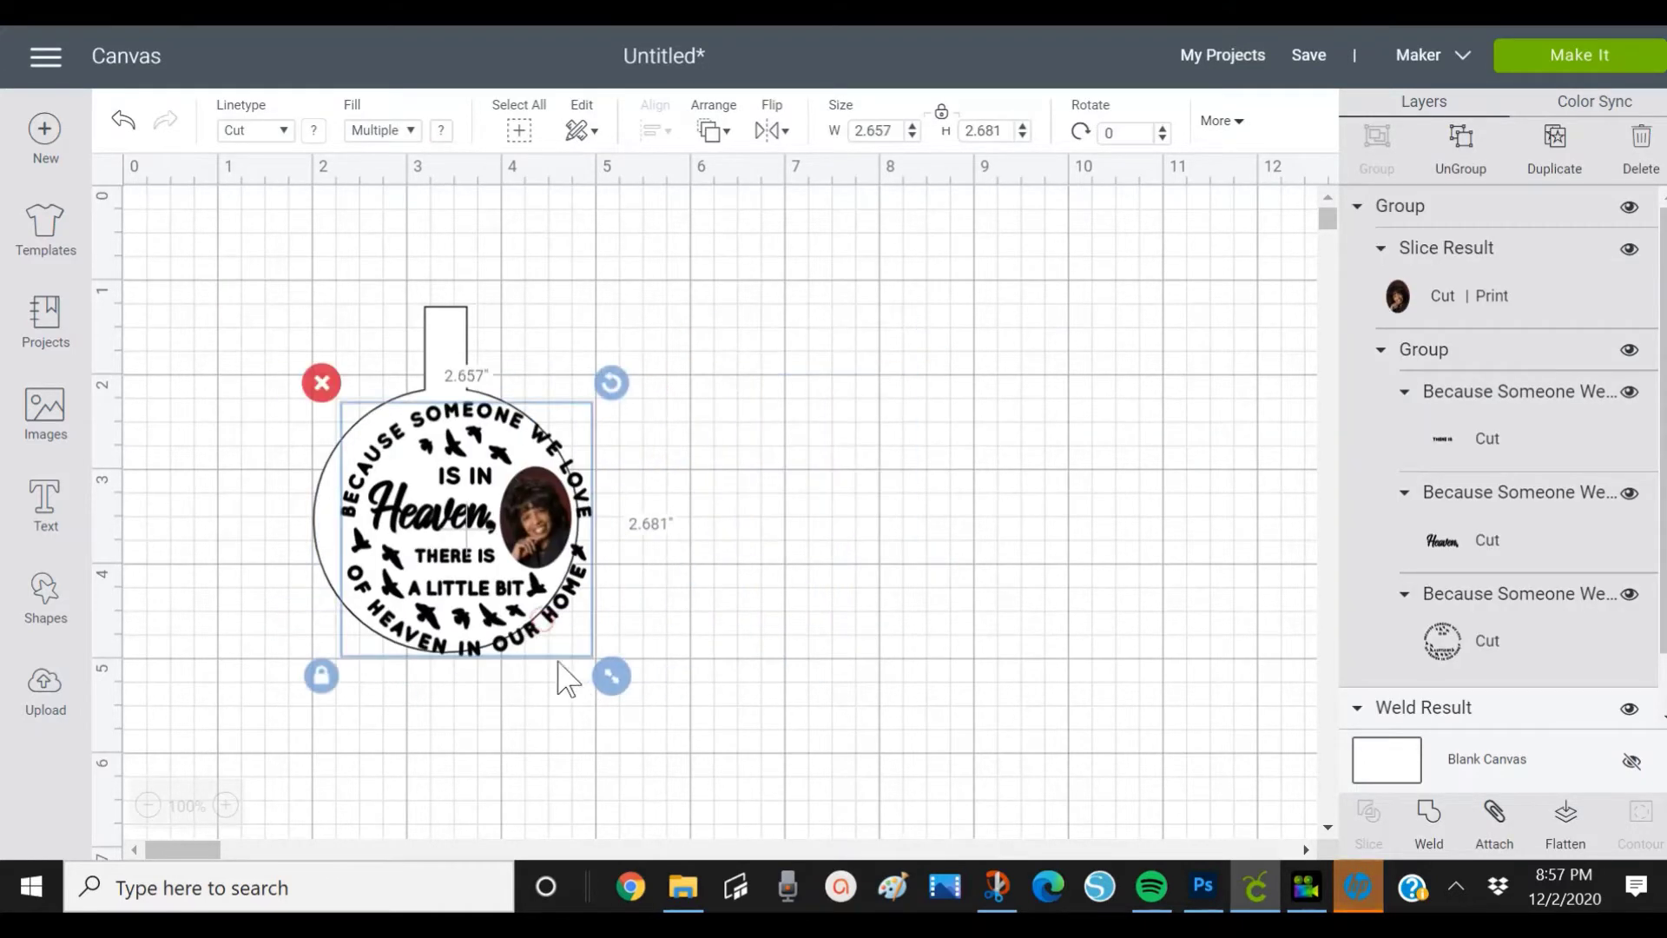
{"action": "left_click_drag", "start_coordinate": [593, 665], "coordinate": [494, 620]}
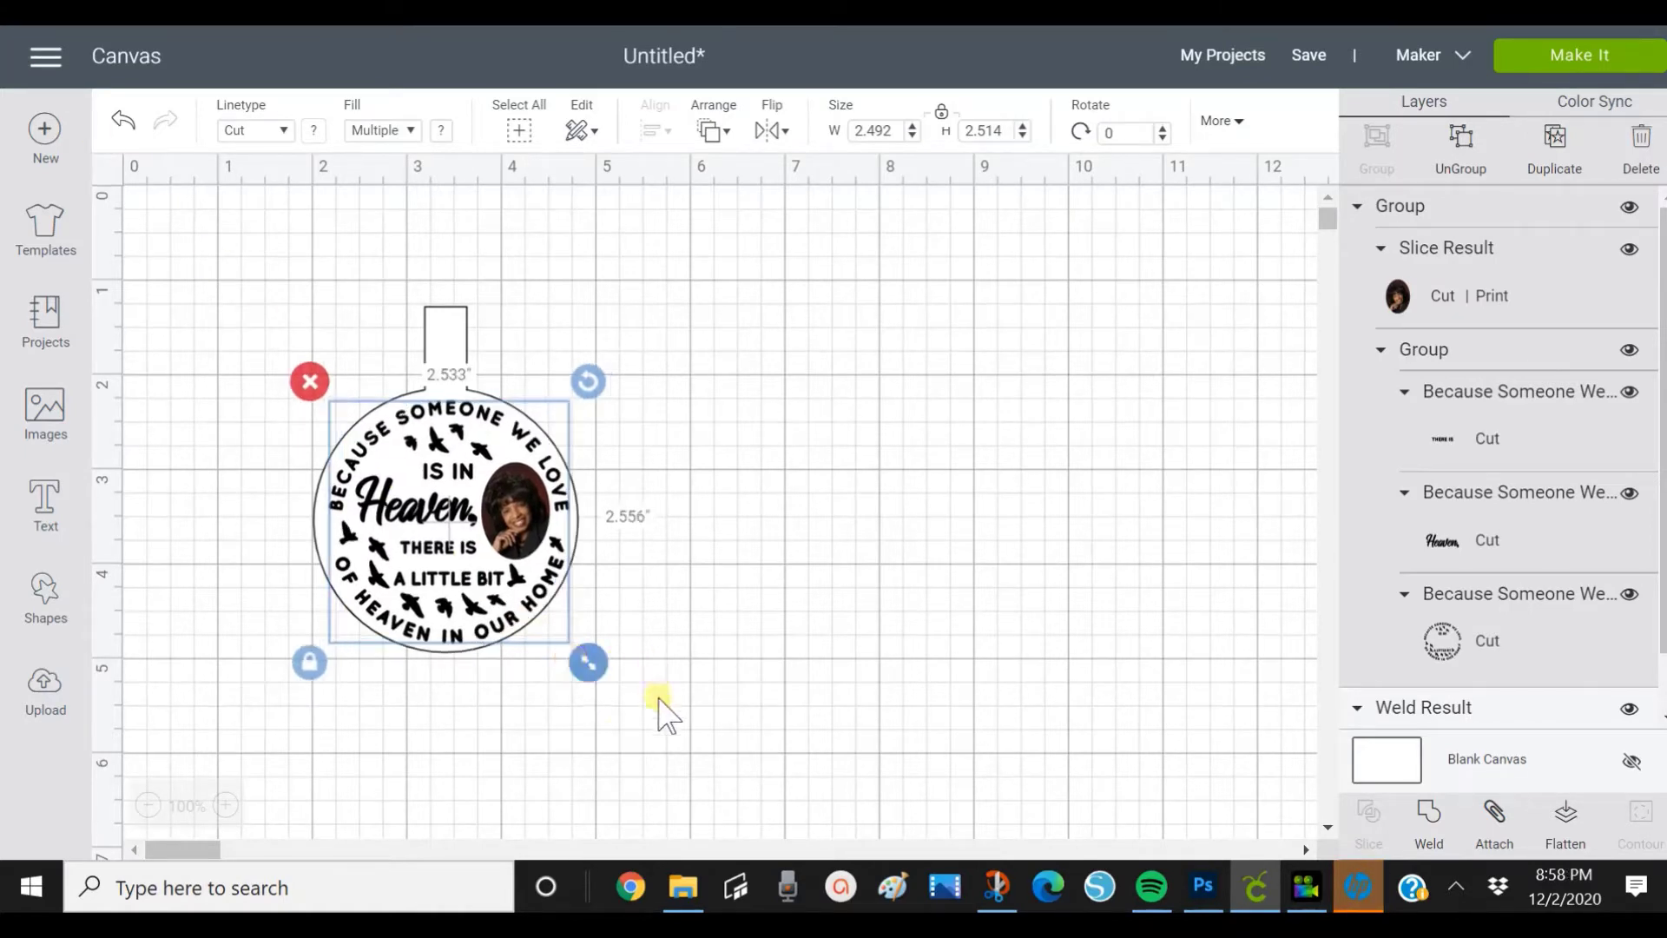
- Center the grouped design horizontally on the white circle-and-bar shape and flatten both into one printable image
{"action": "left_click", "coordinate": [198, 311]}
{"action": "left_click", "coordinate": [441, 605]}
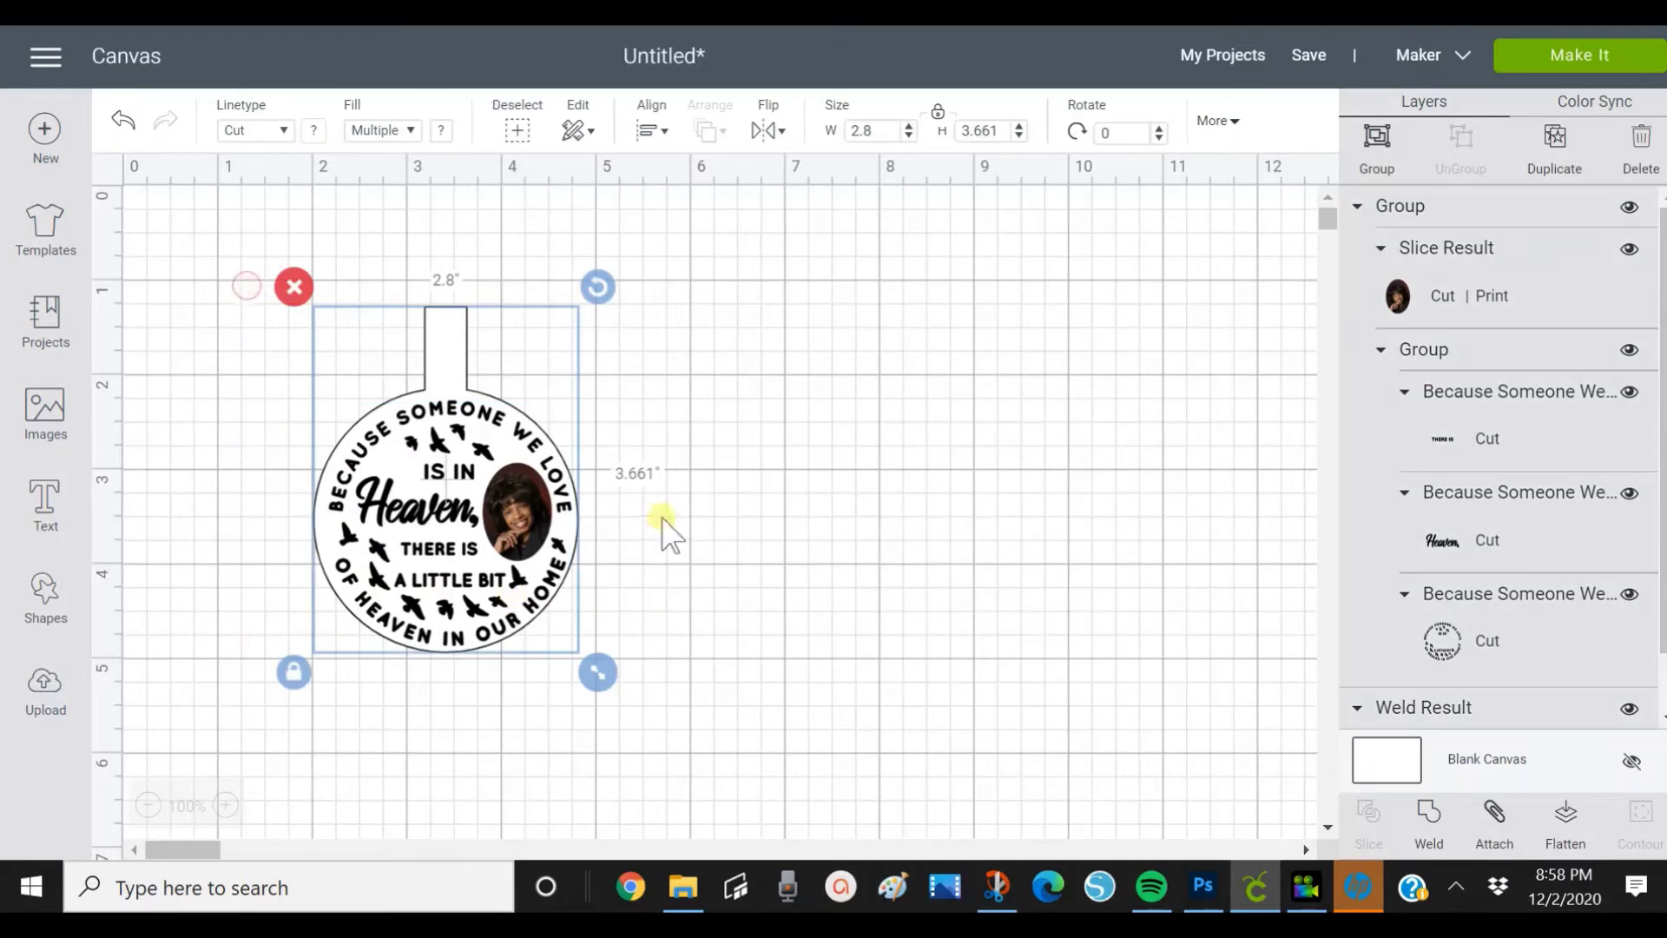
{"action": "left_click", "coordinate": [653, 131]}
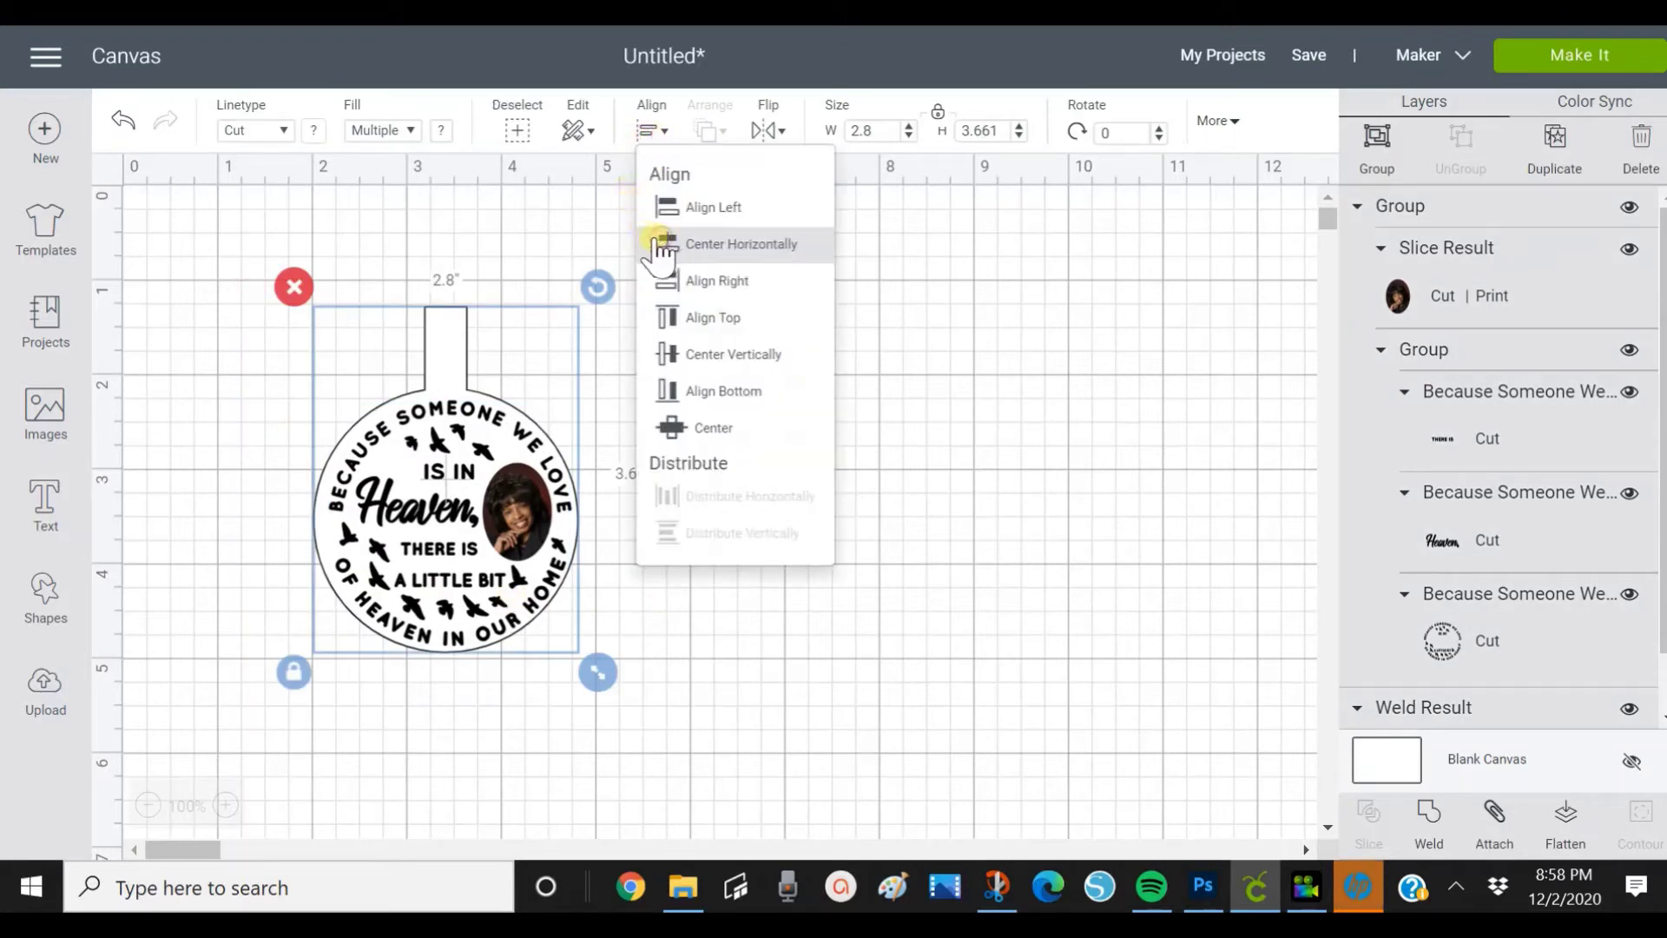
{"action": "left_click", "coordinate": [745, 429]}
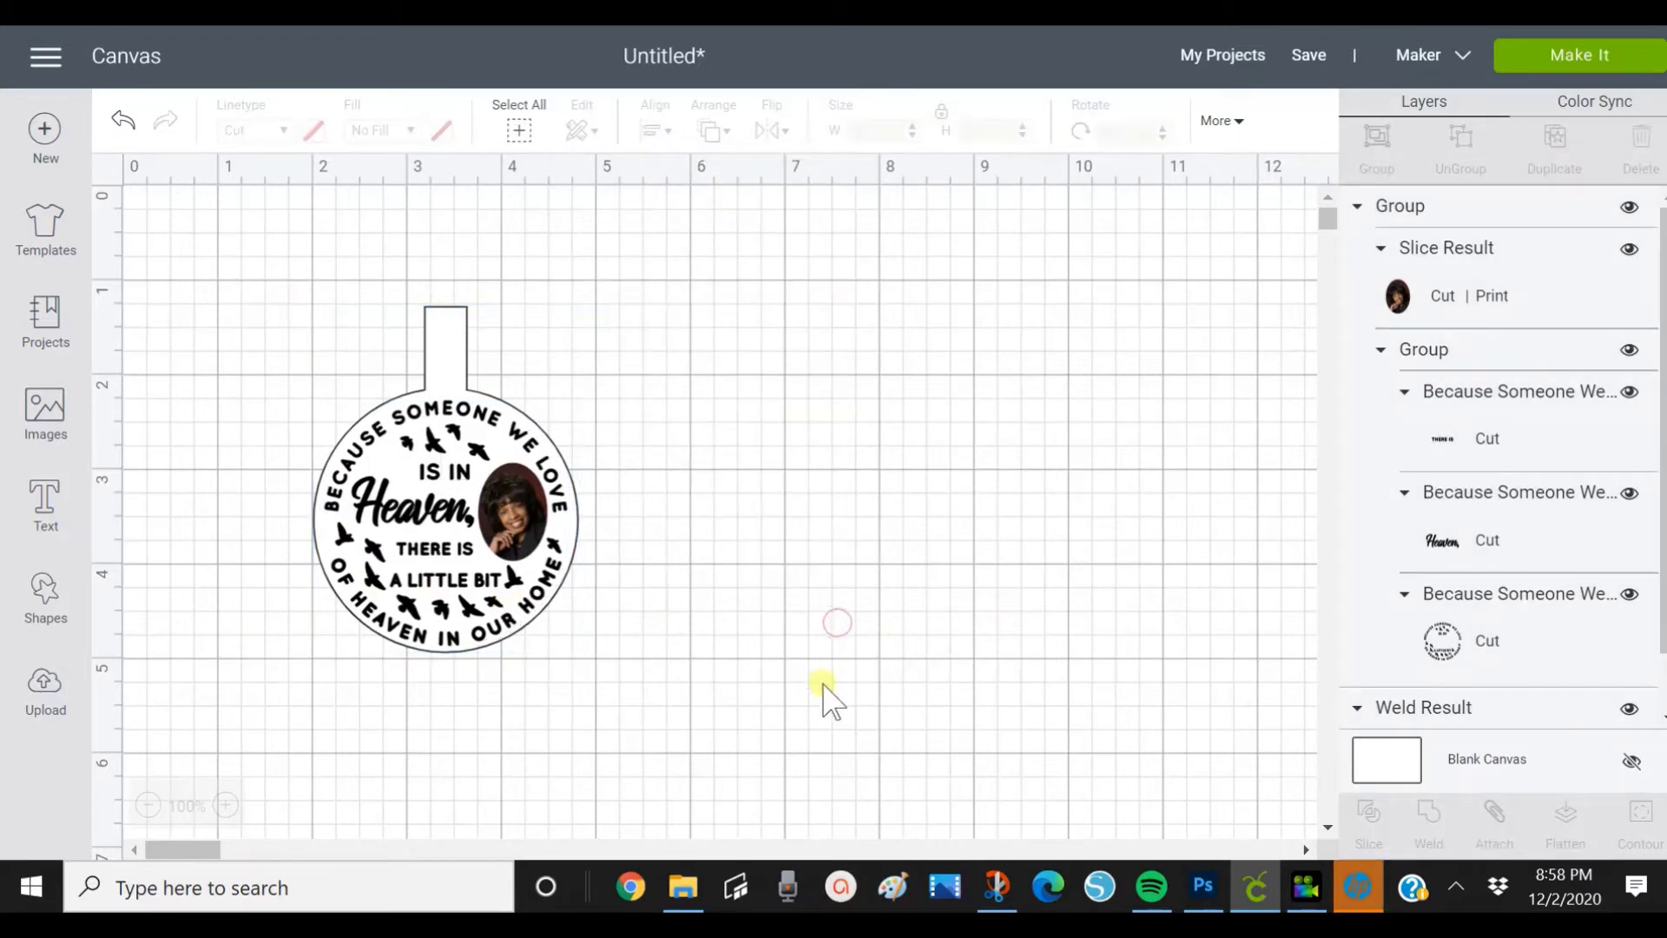
{"action": "left_click_drag", "start_coordinate": [697, 714], "coordinate": [228, 186]}
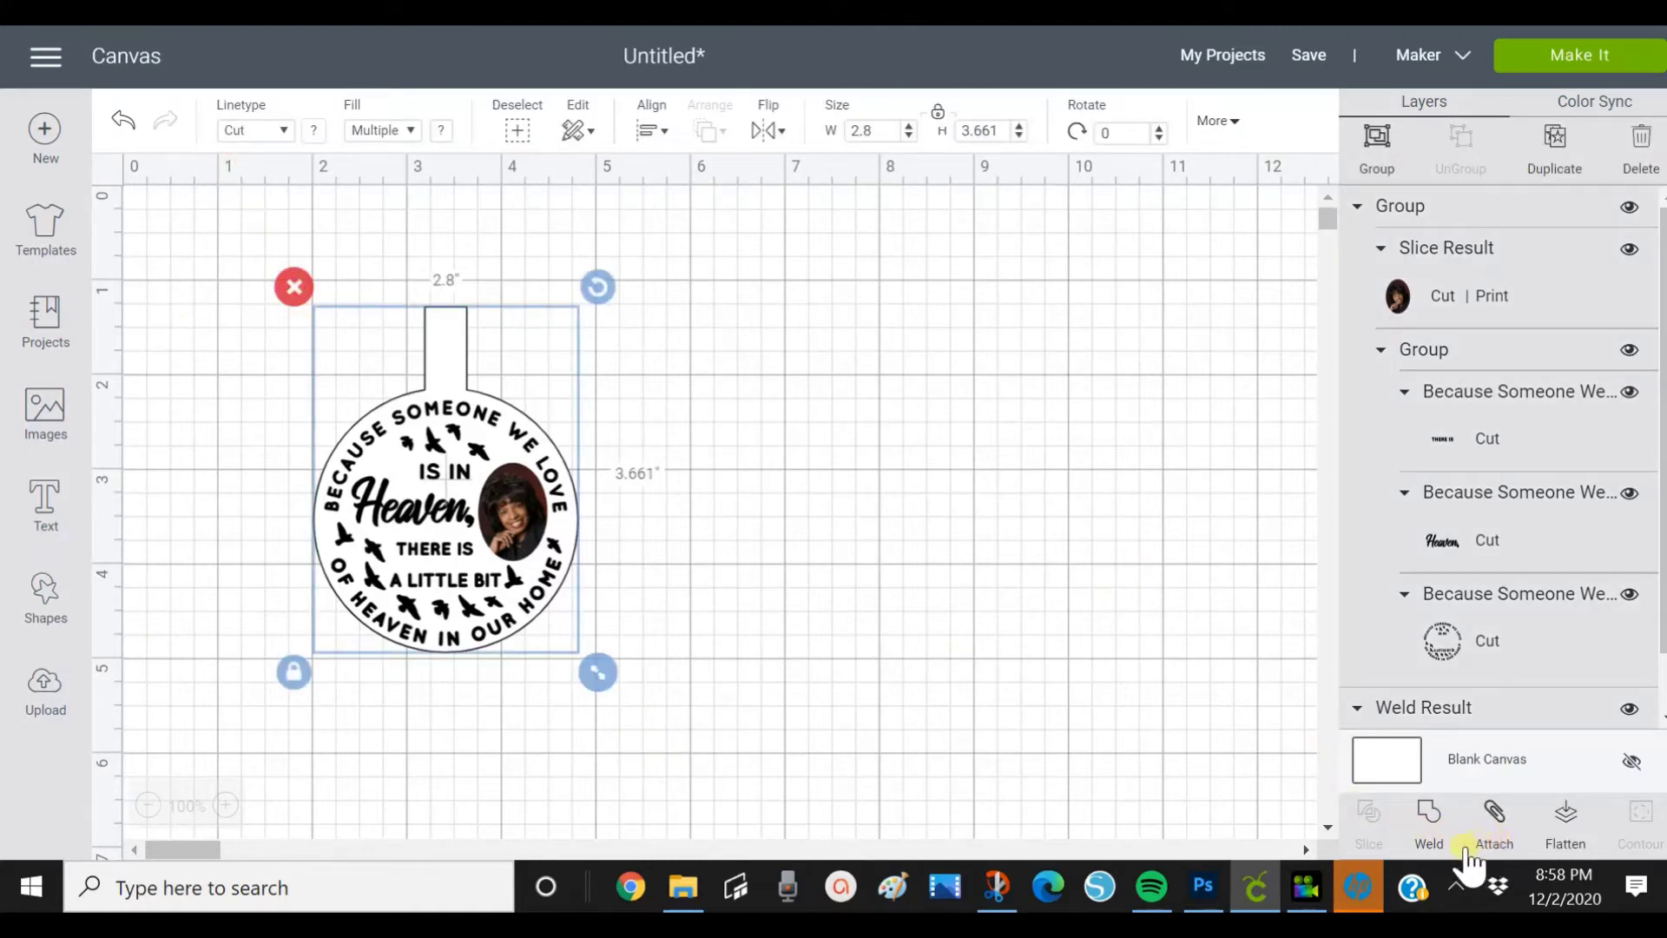
{"action": "left_click", "coordinate": [1560, 816]}
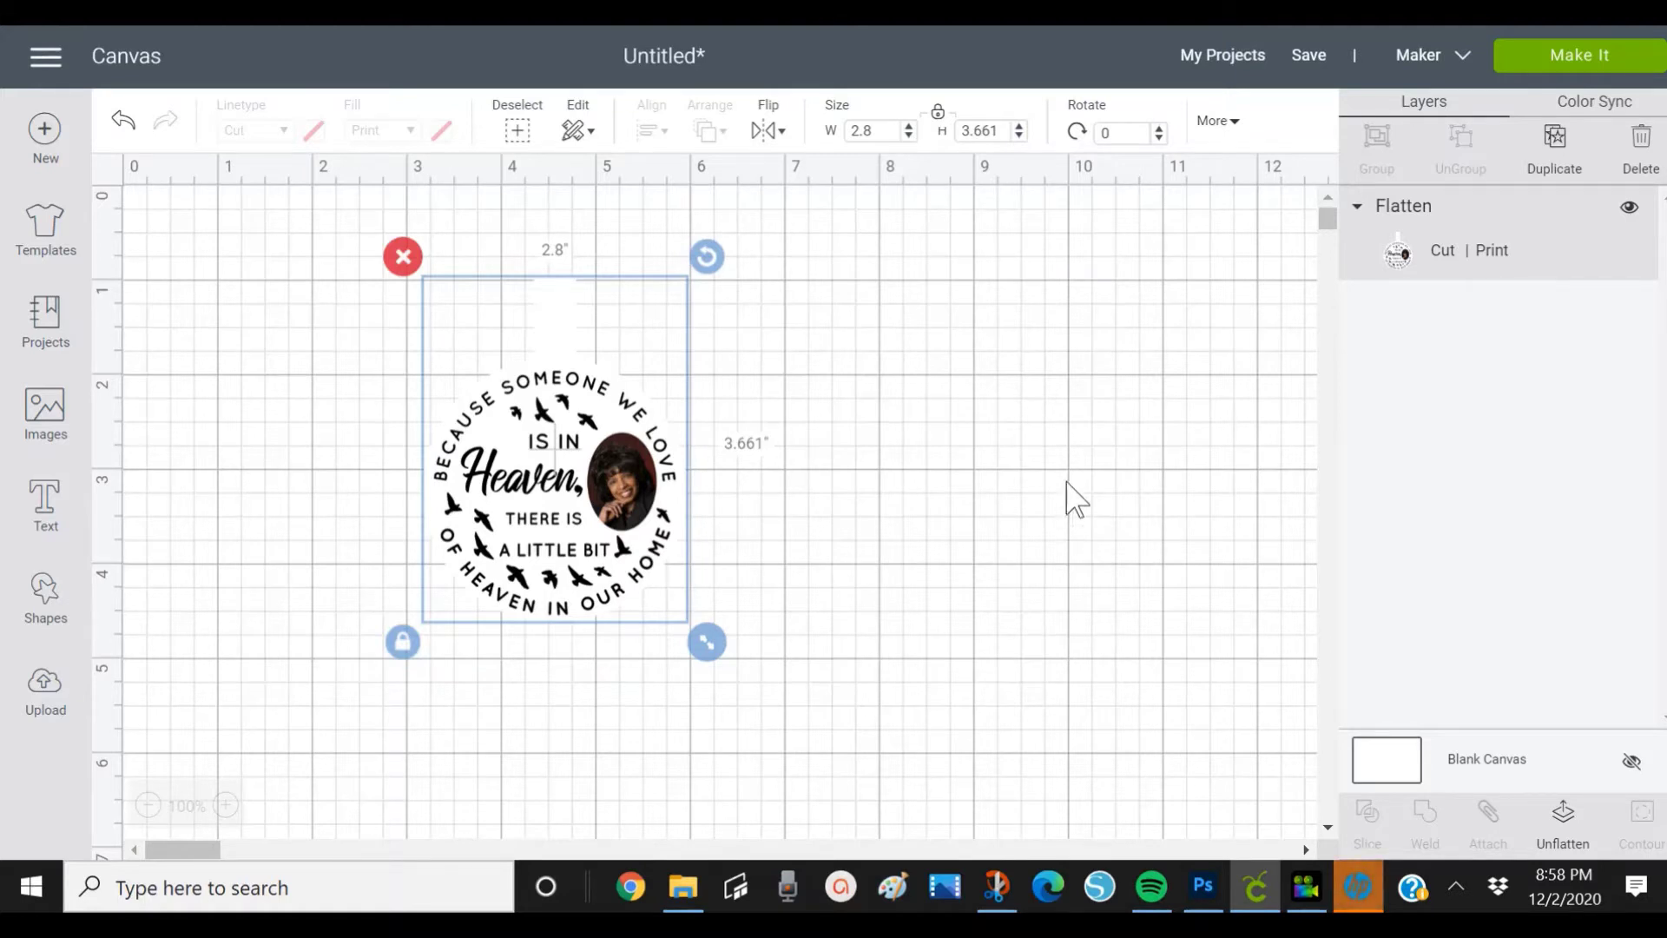
- Prepare one copy of the flattened design on the mat for making and open its print setup
{"action": "left_click", "coordinate": [1598, 57]}
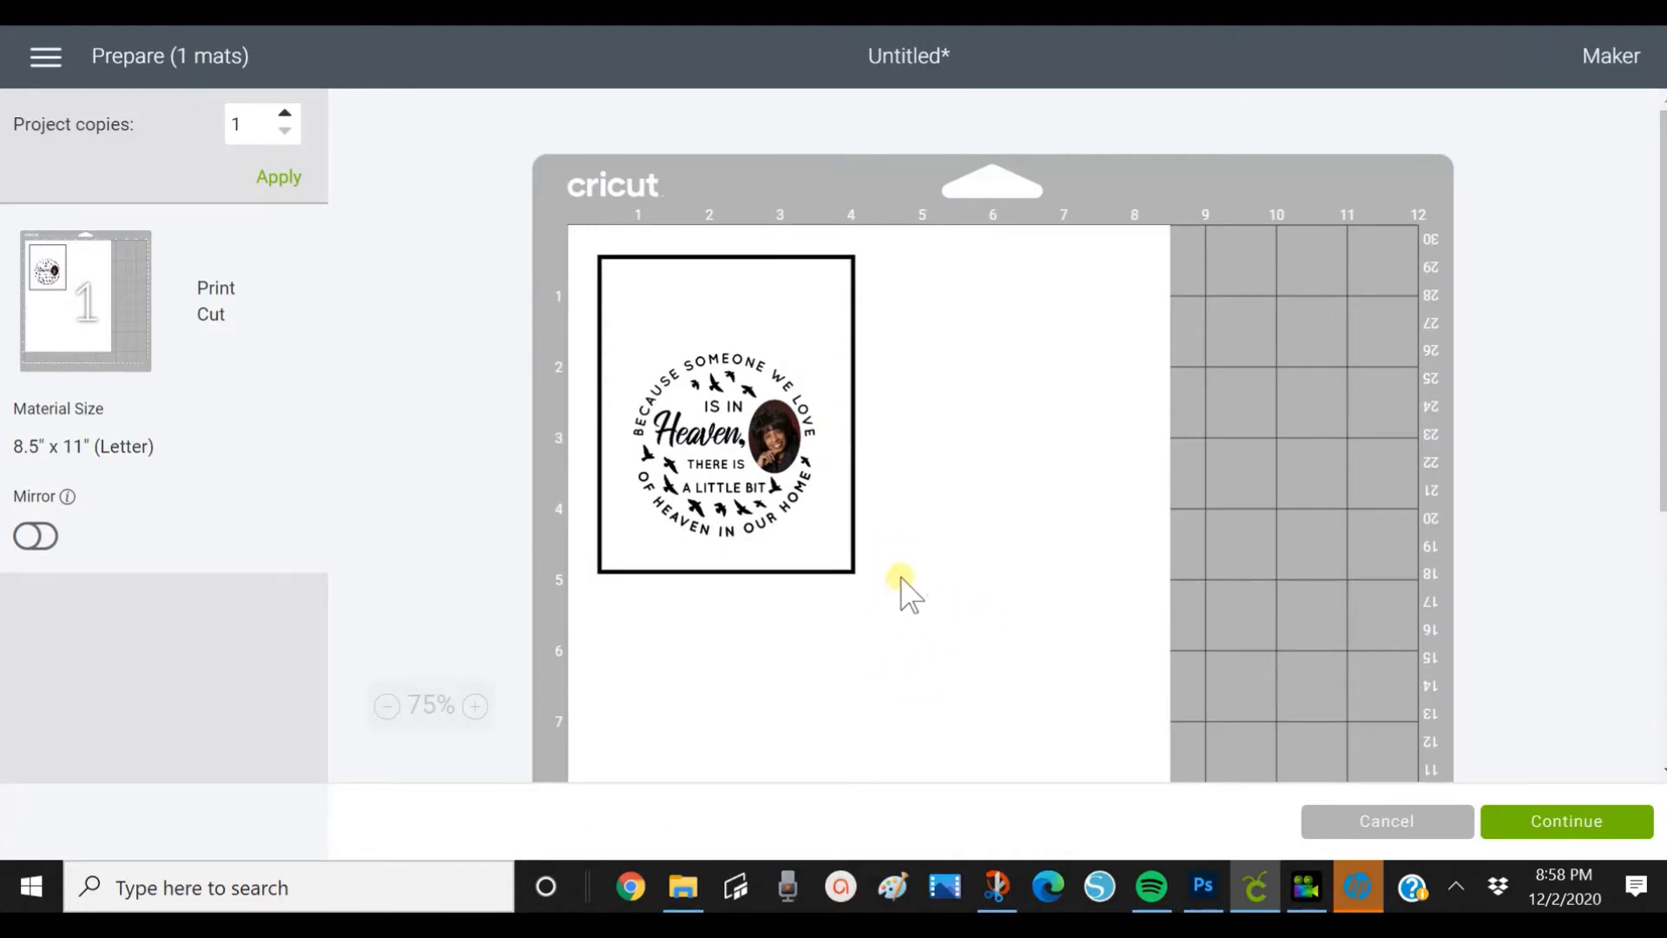
{"action": "left_click", "coordinate": [1557, 831]}
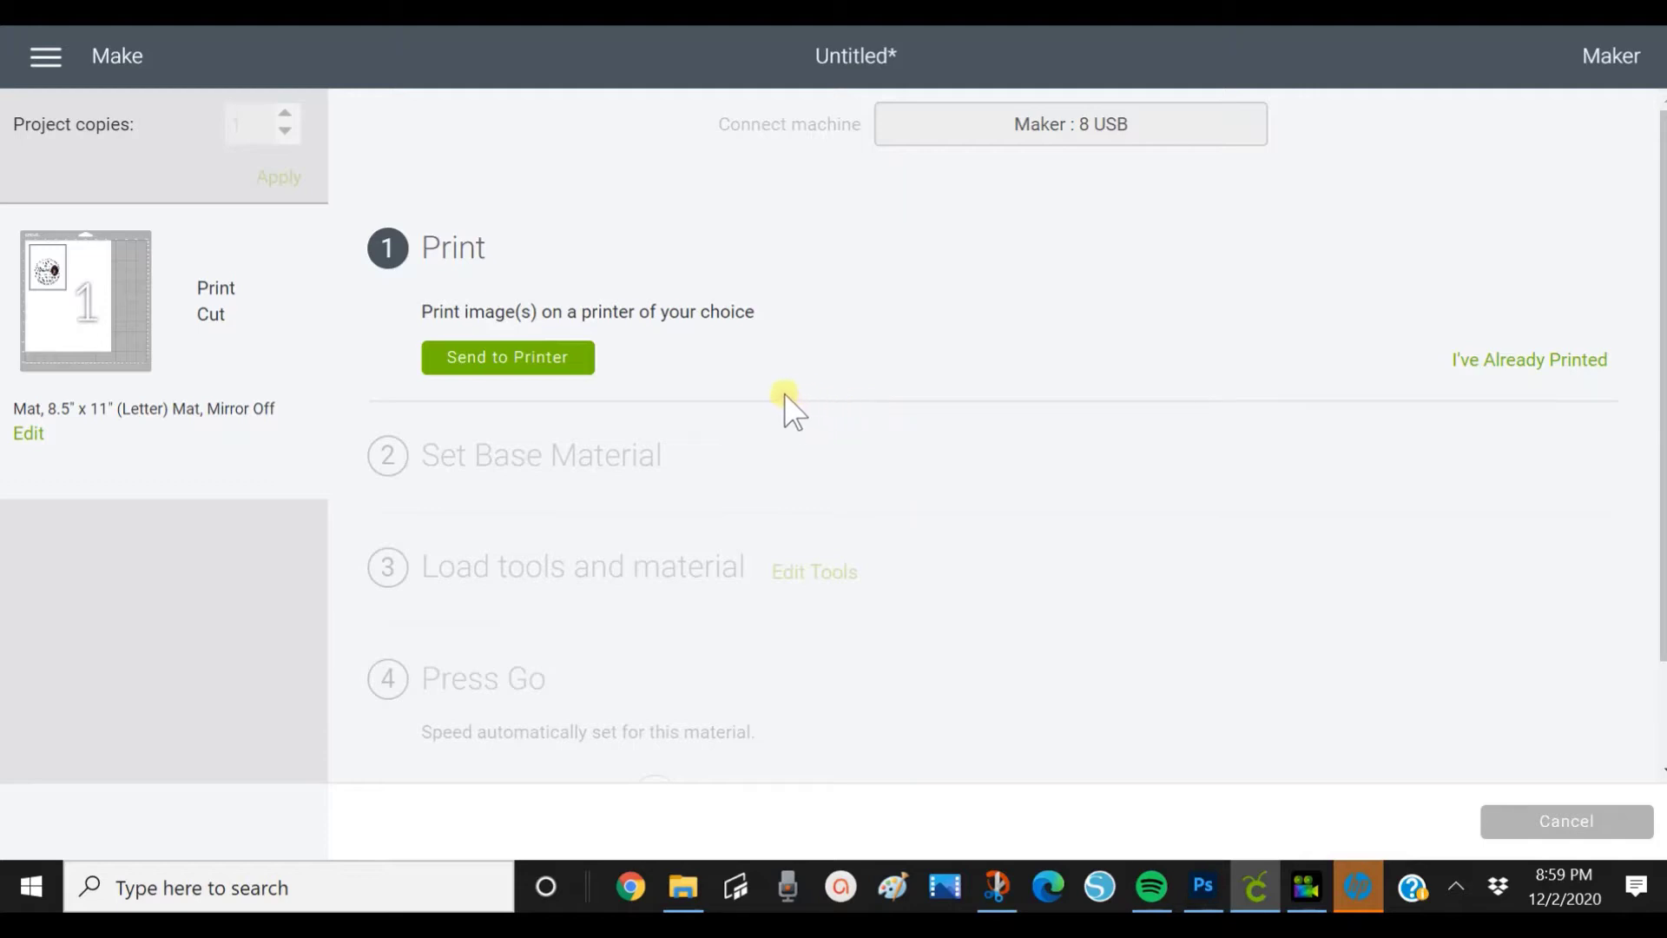
{"action": "left_click", "coordinate": [521, 359]}
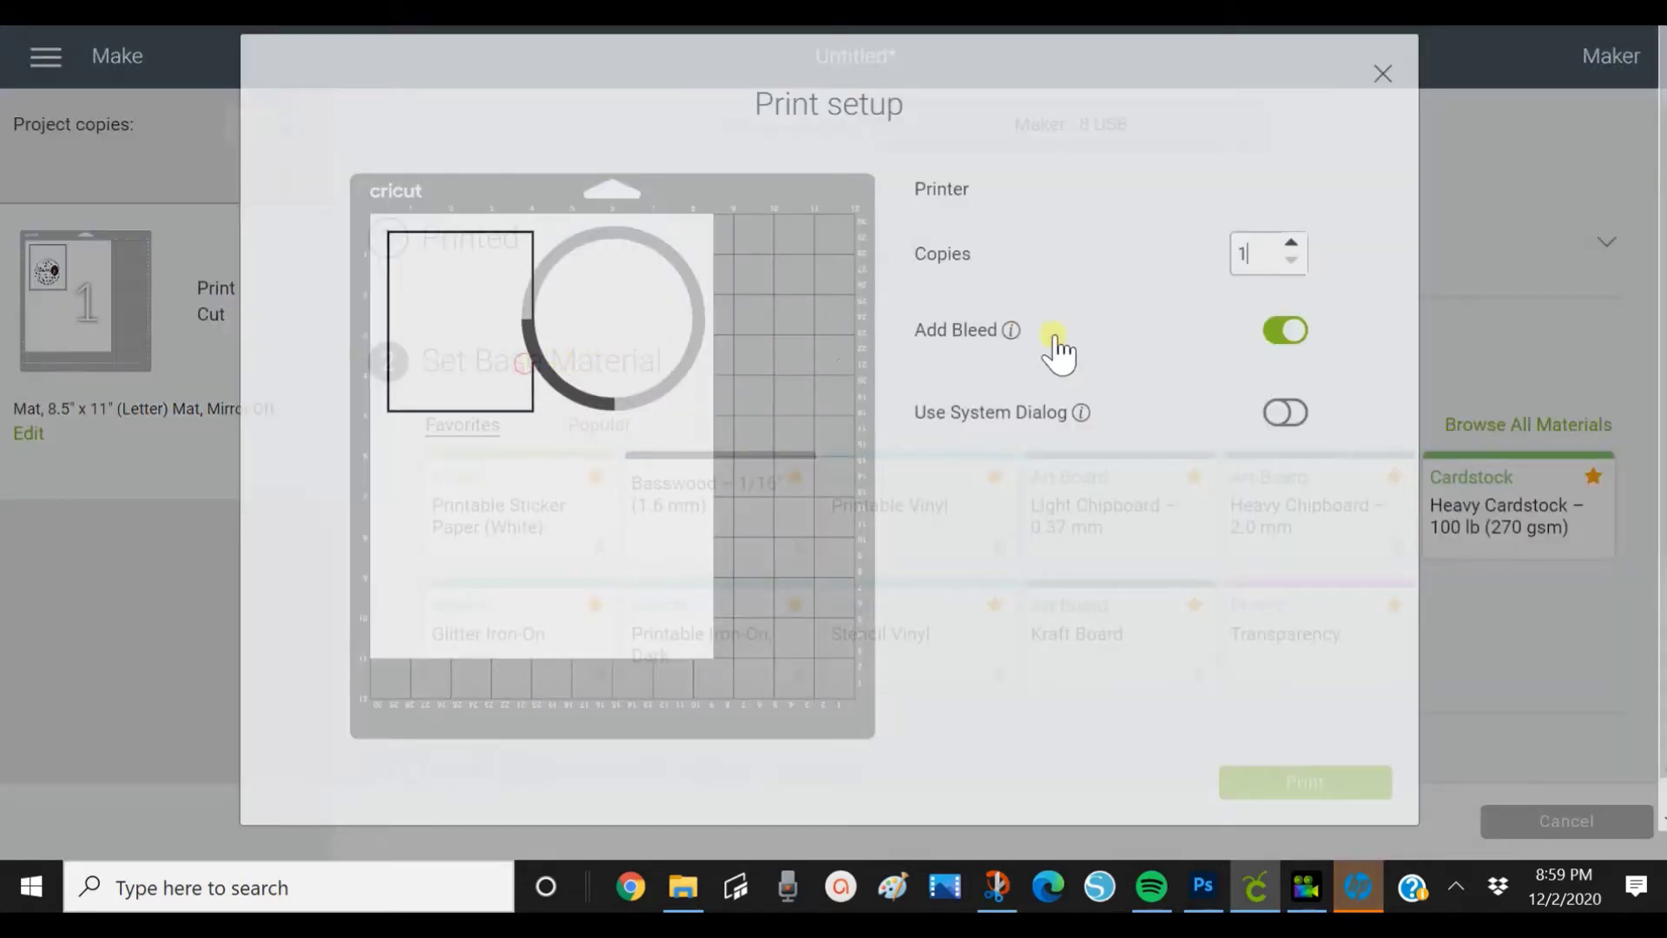
- Turn off the bleed, enable the system print dialog and proceed to printing
{"action": "triple_click", "coordinate": [1231, 402]}
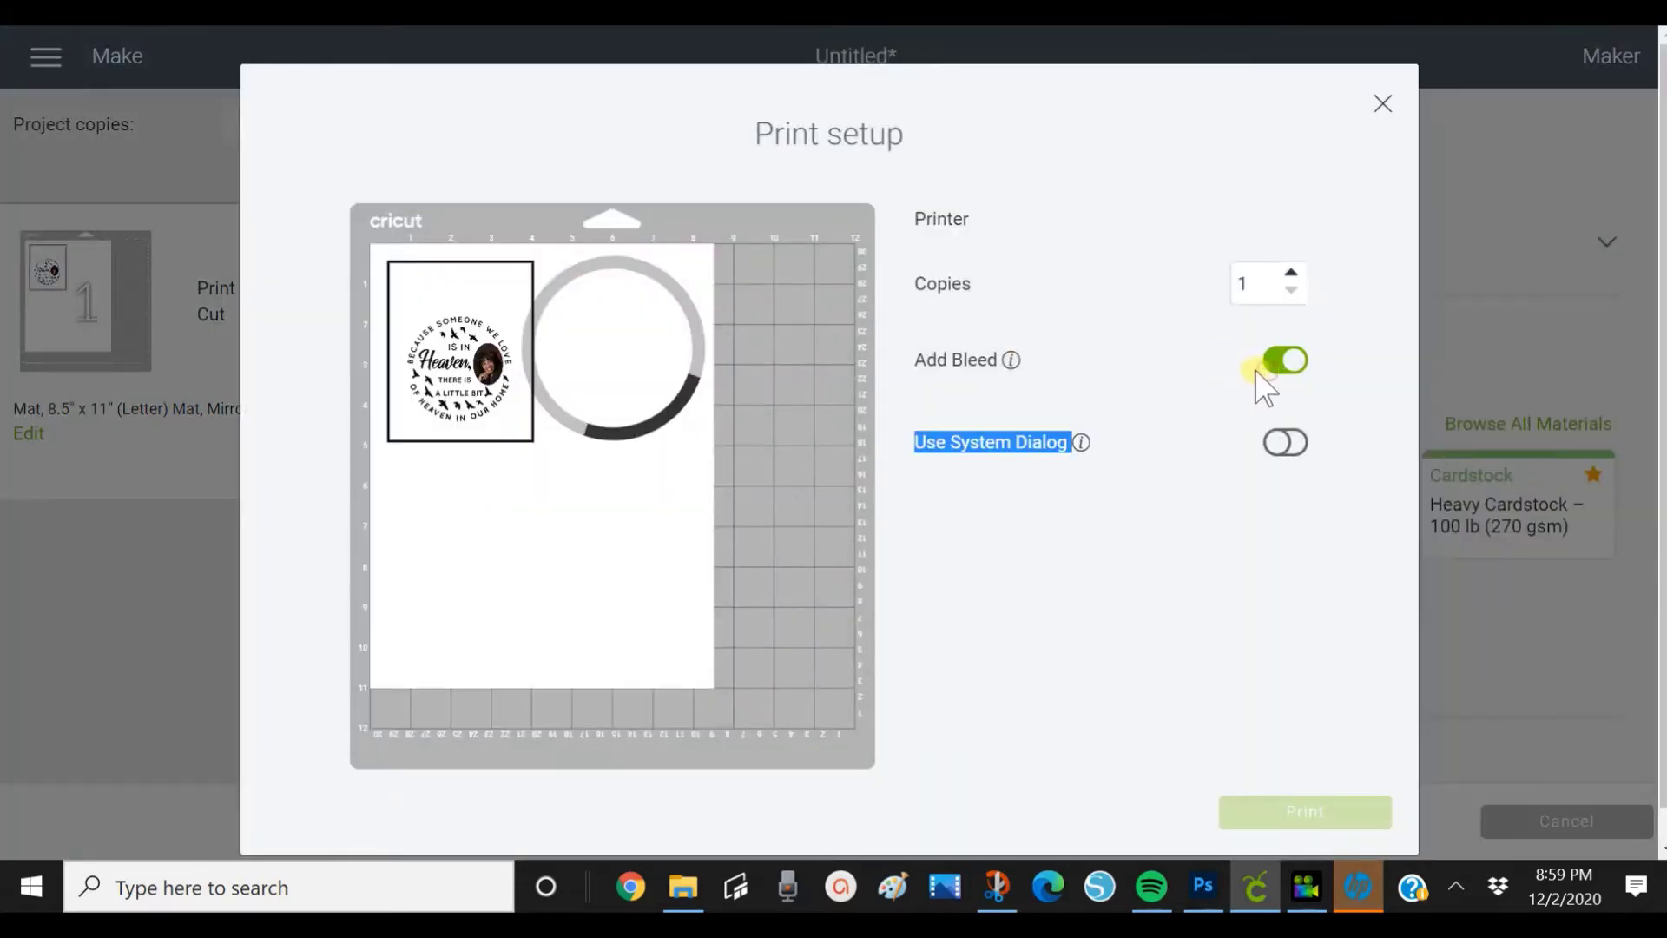
{"action": "left_click", "coordinate": [1278, 443]}
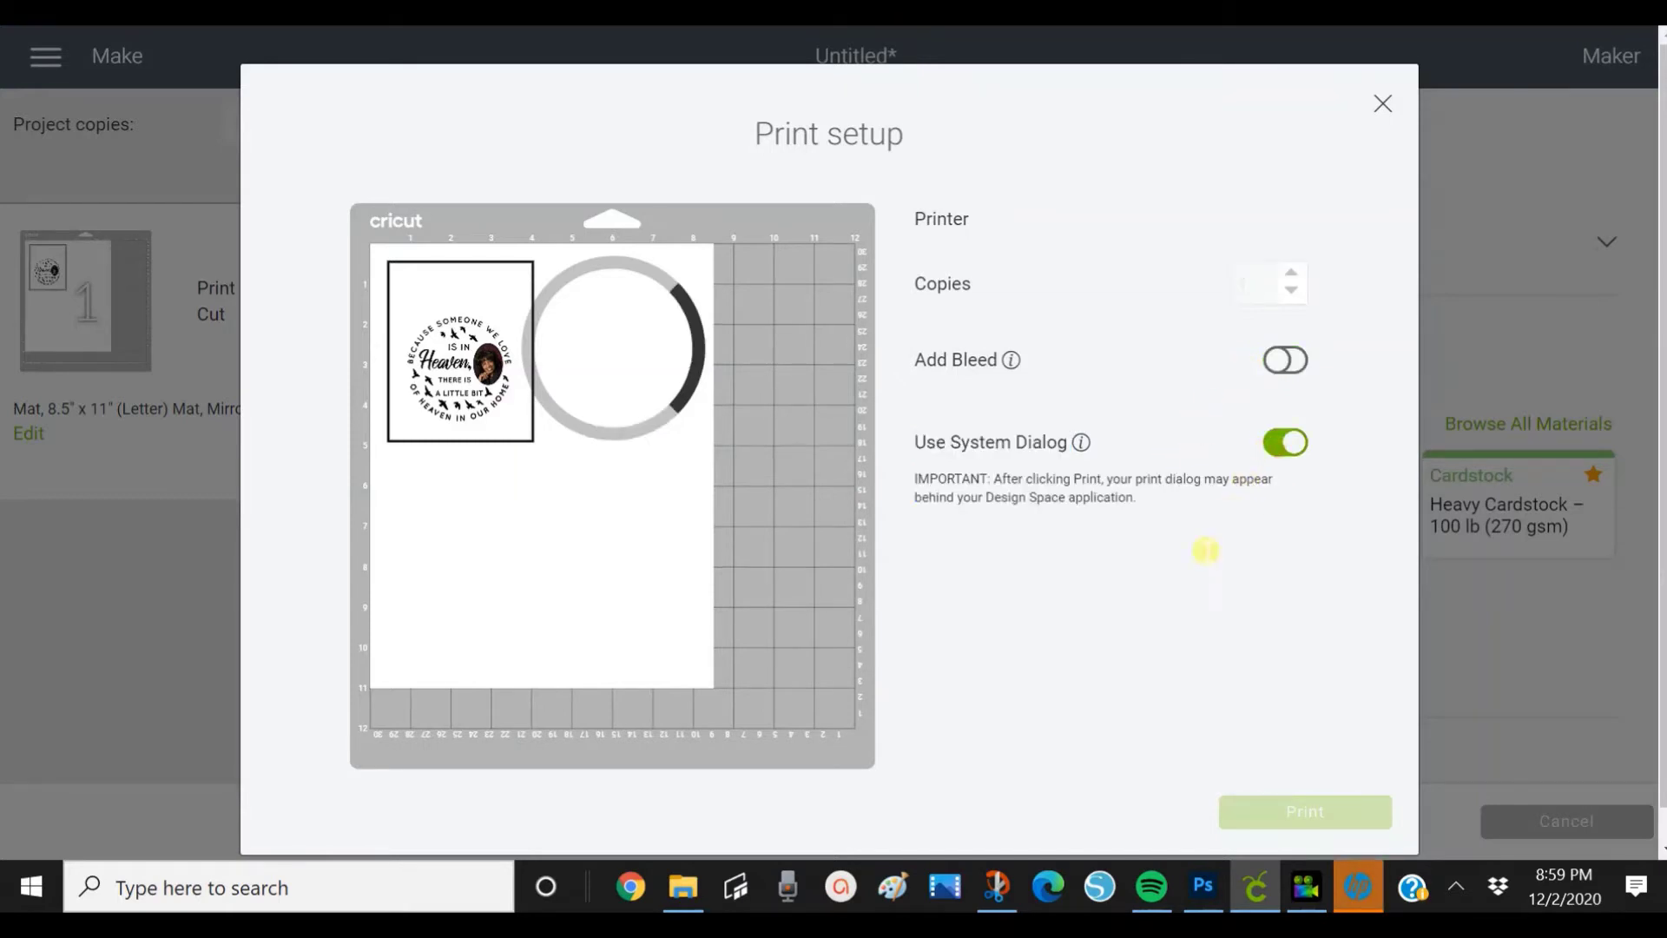
{"action": "left_click", "coordinate": [1299, 813]}
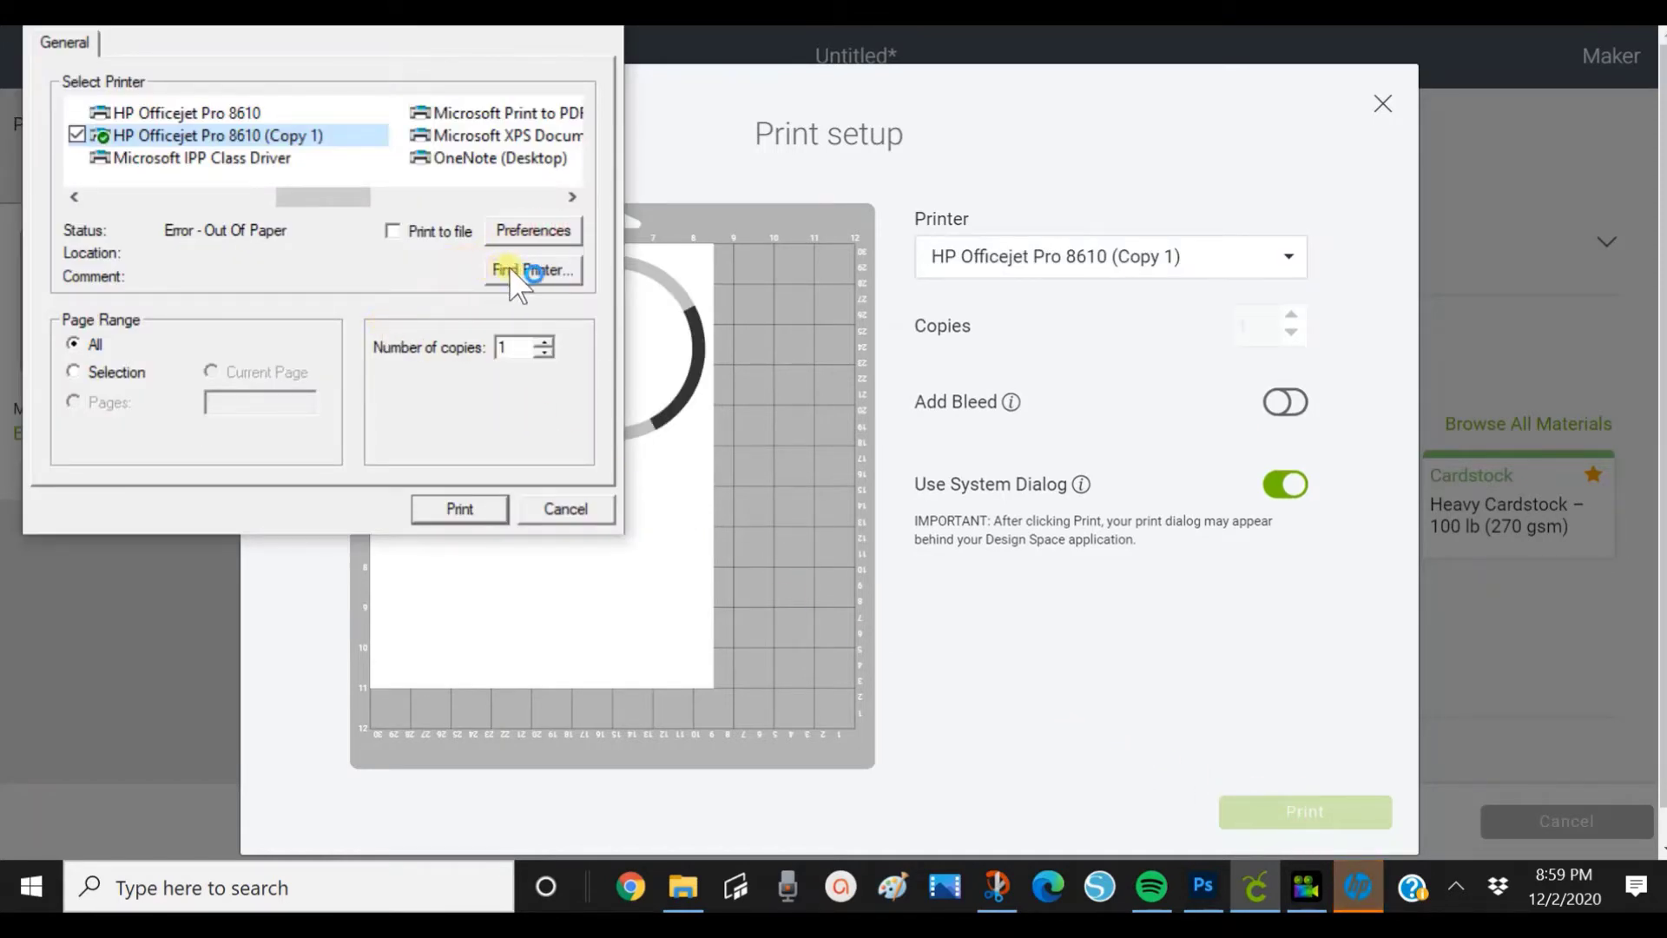
- Set the printer's paper type to HP Everyday Photo Paper, Glossy, and open the print quality choices
{"action": "left_click", "coordinate": [618, 289]}
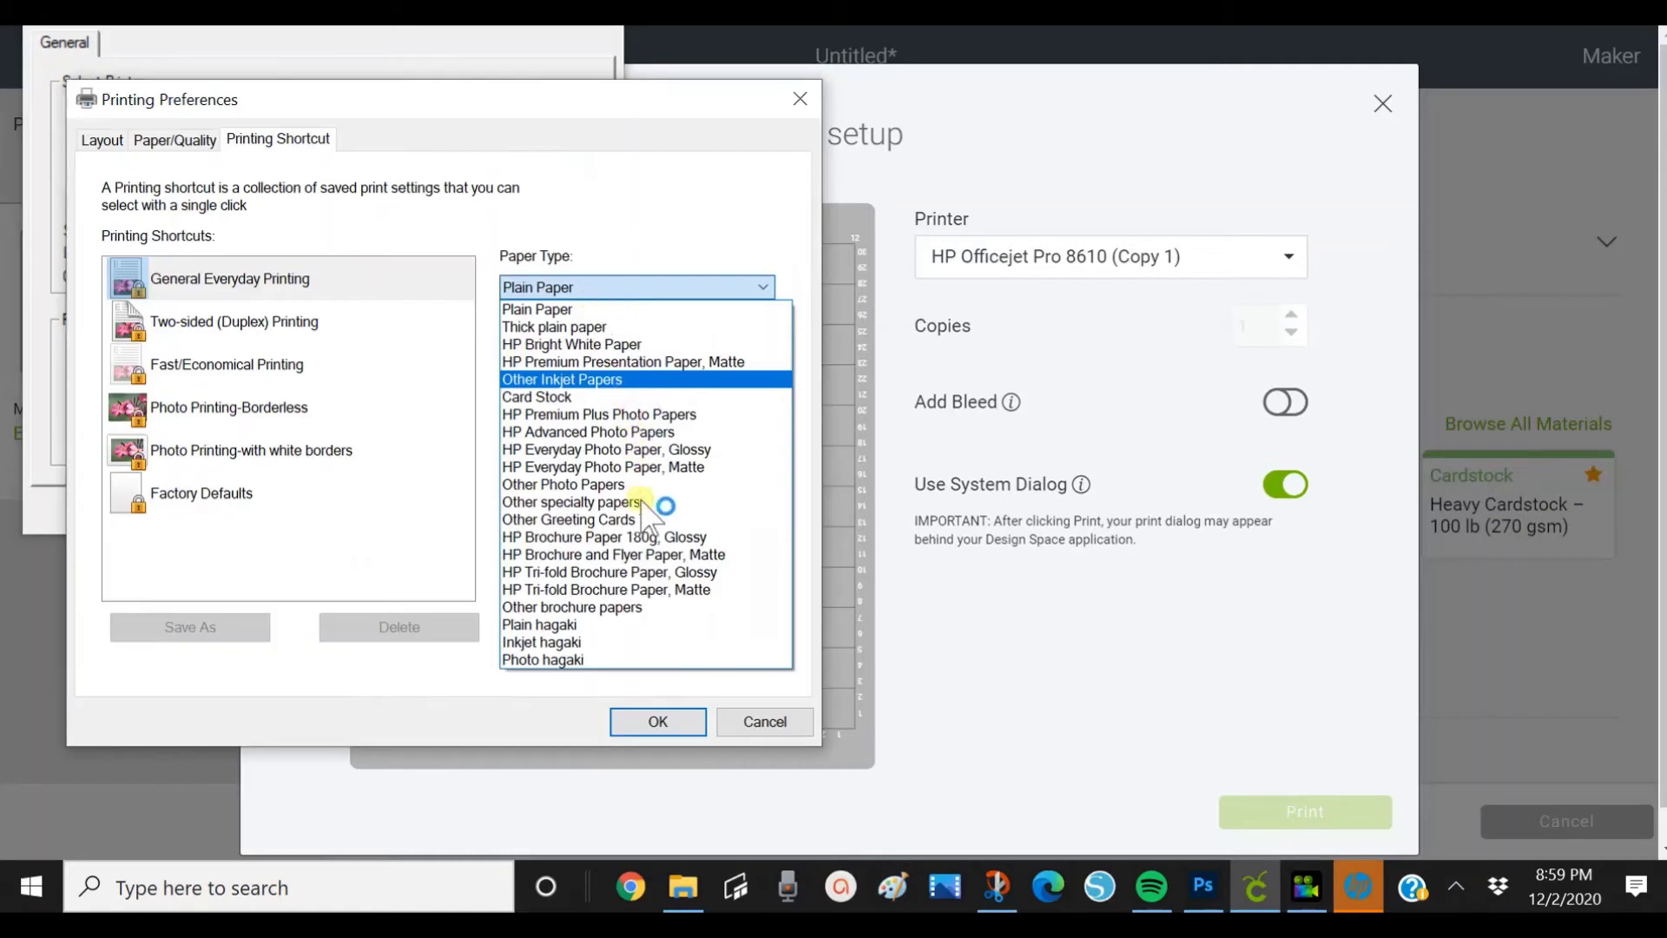
{"action": "left_click", "coordinate": [662, 450]}
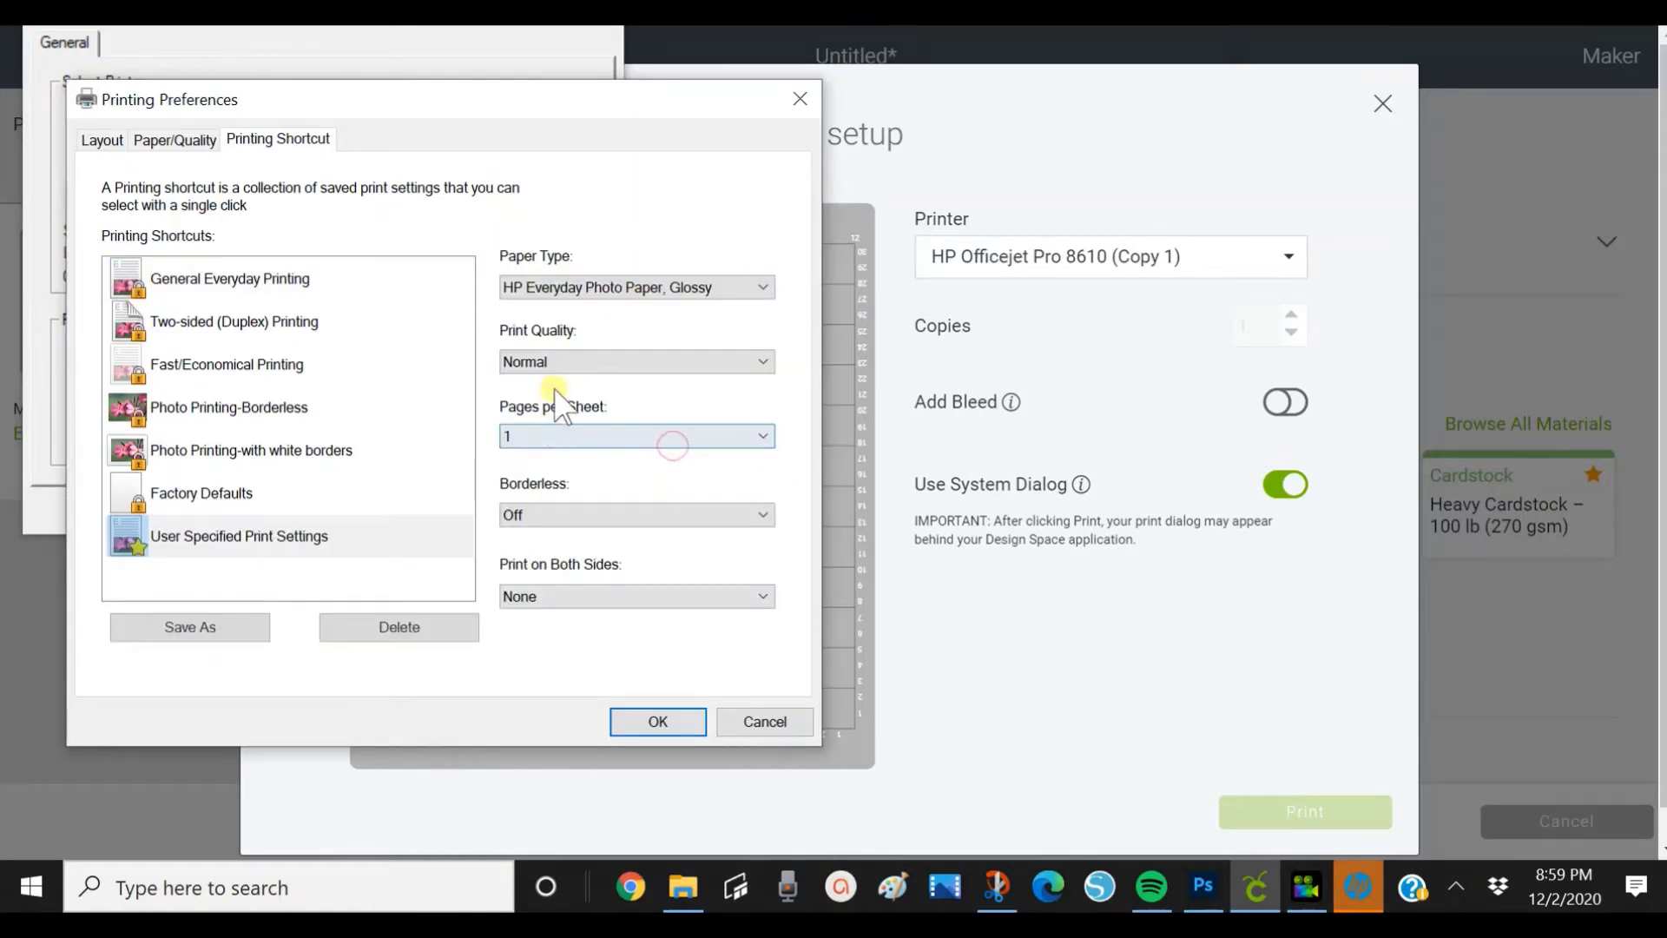
{"action": "left_click", "coordinate": [548, 363]}
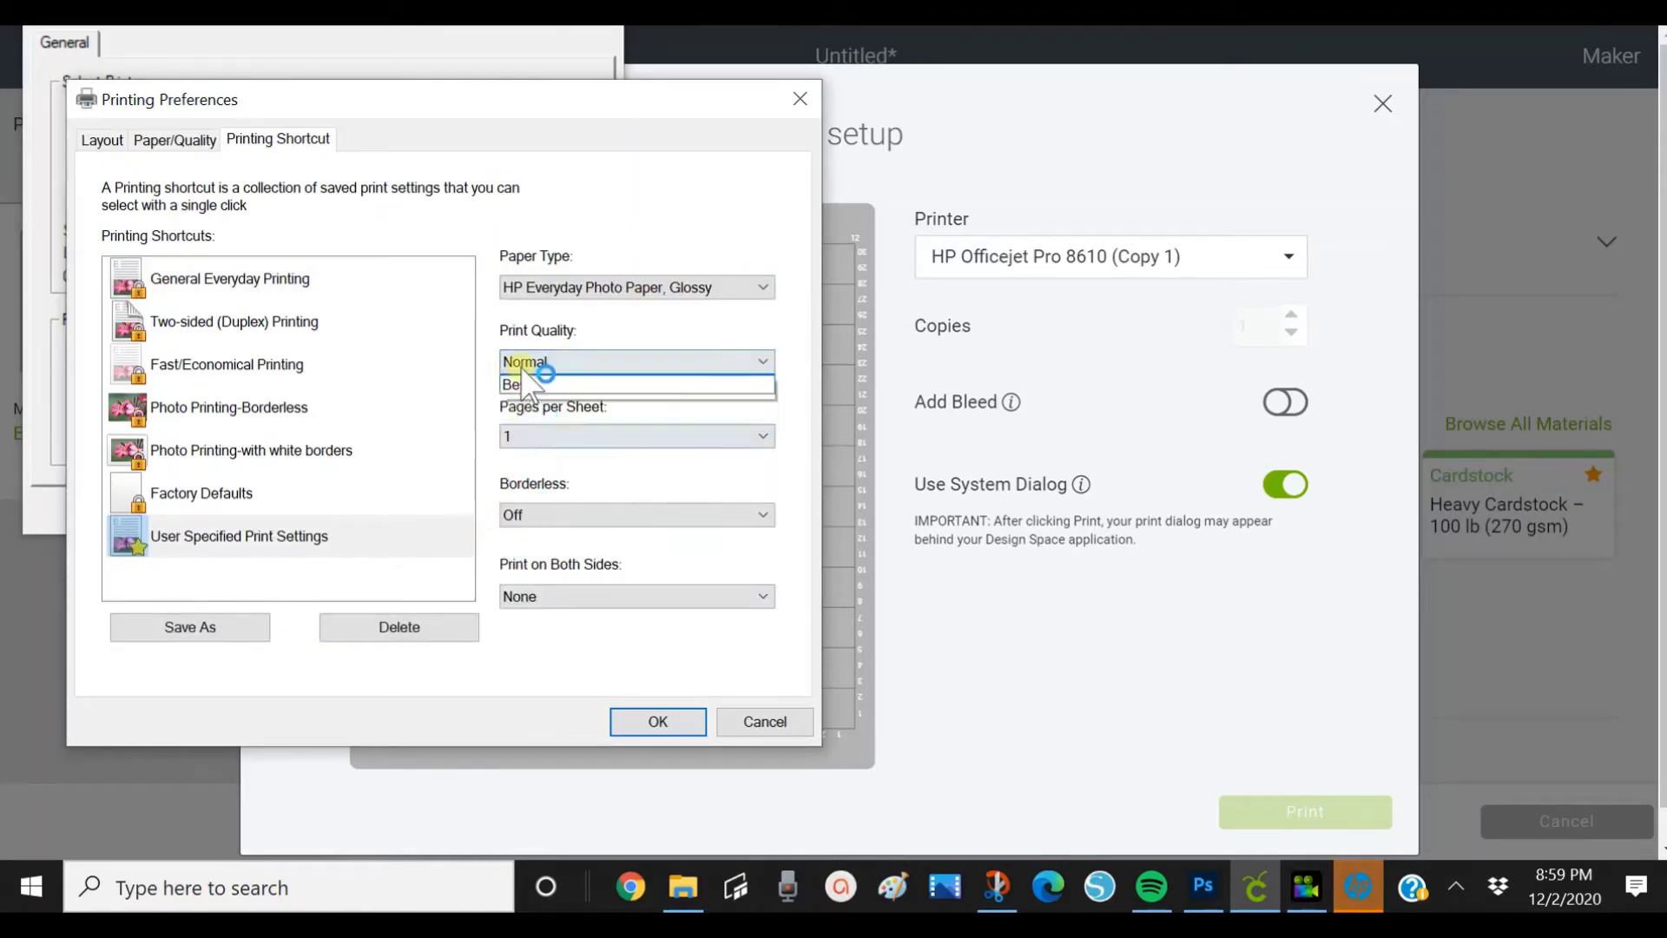